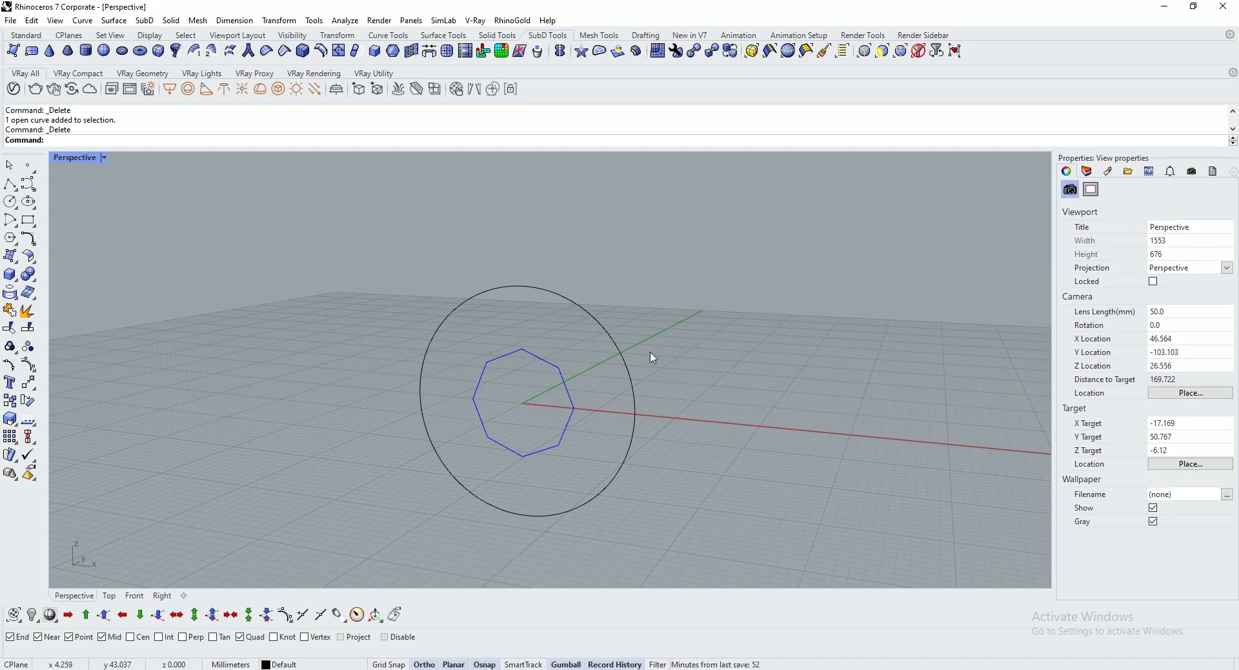
Step: Scale the inner blue octagon up slightly about its centre, inside the larger circle
left_click(584, 309)
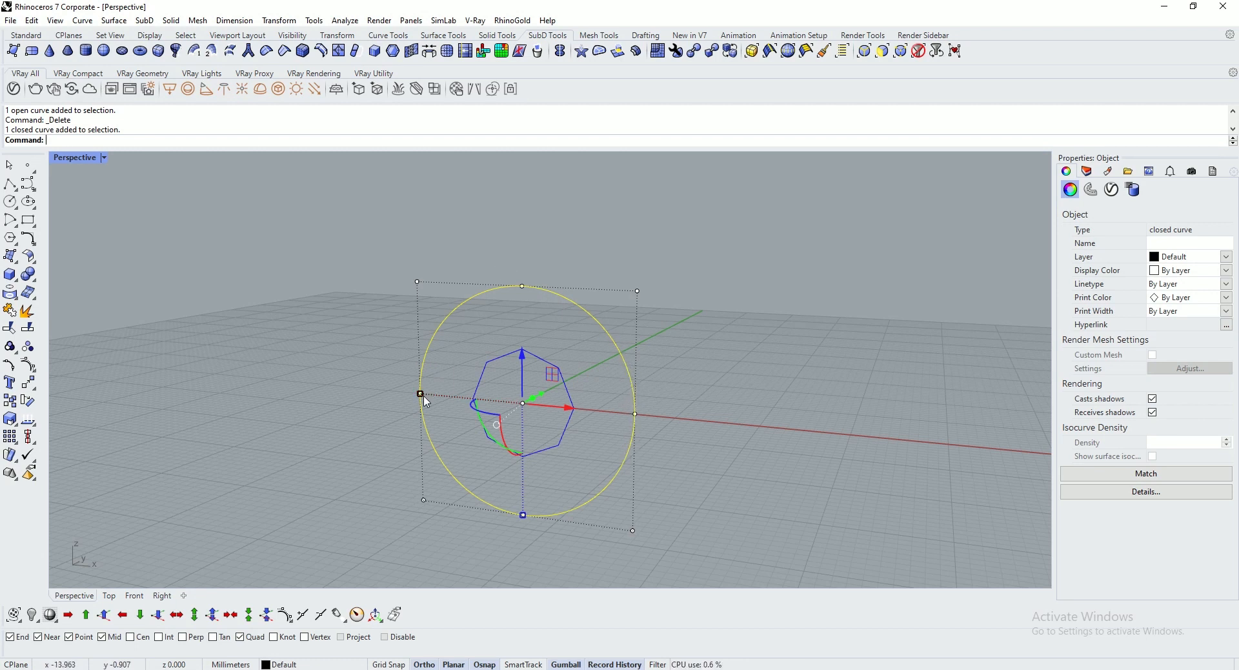
left_click(555, 352)
left_click(555, 366)
left_click_drag(474, 398, 471, 402)
scroll(510, 355, "up", 3)
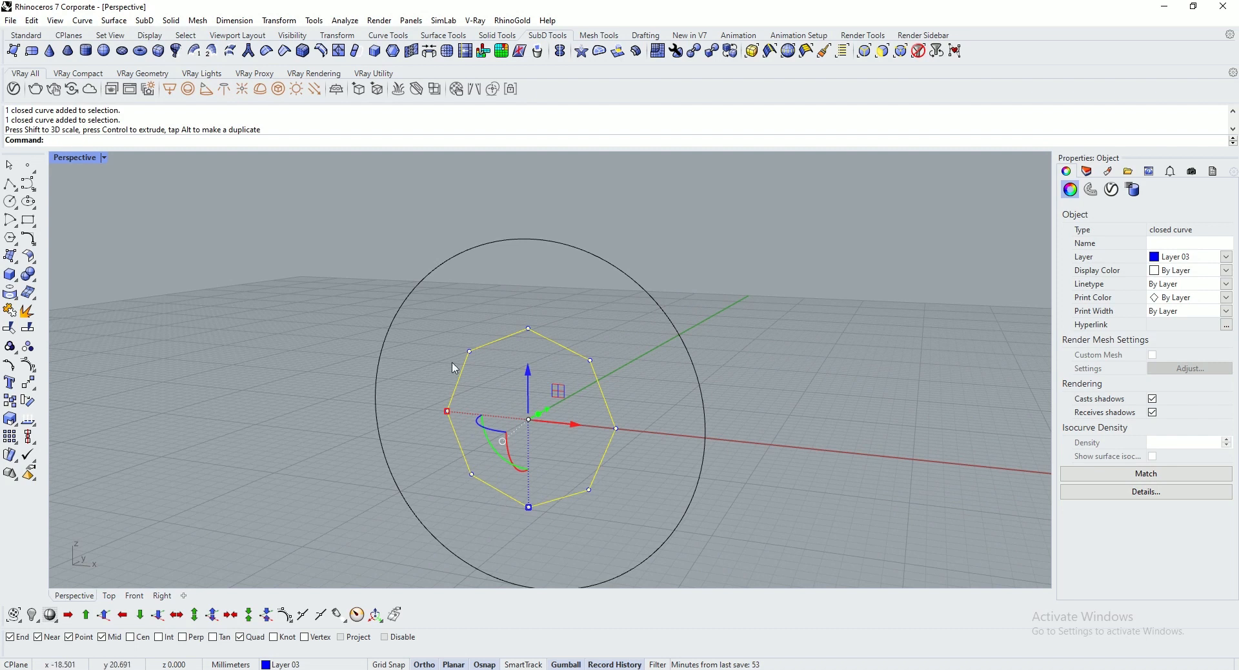
key("Escape")
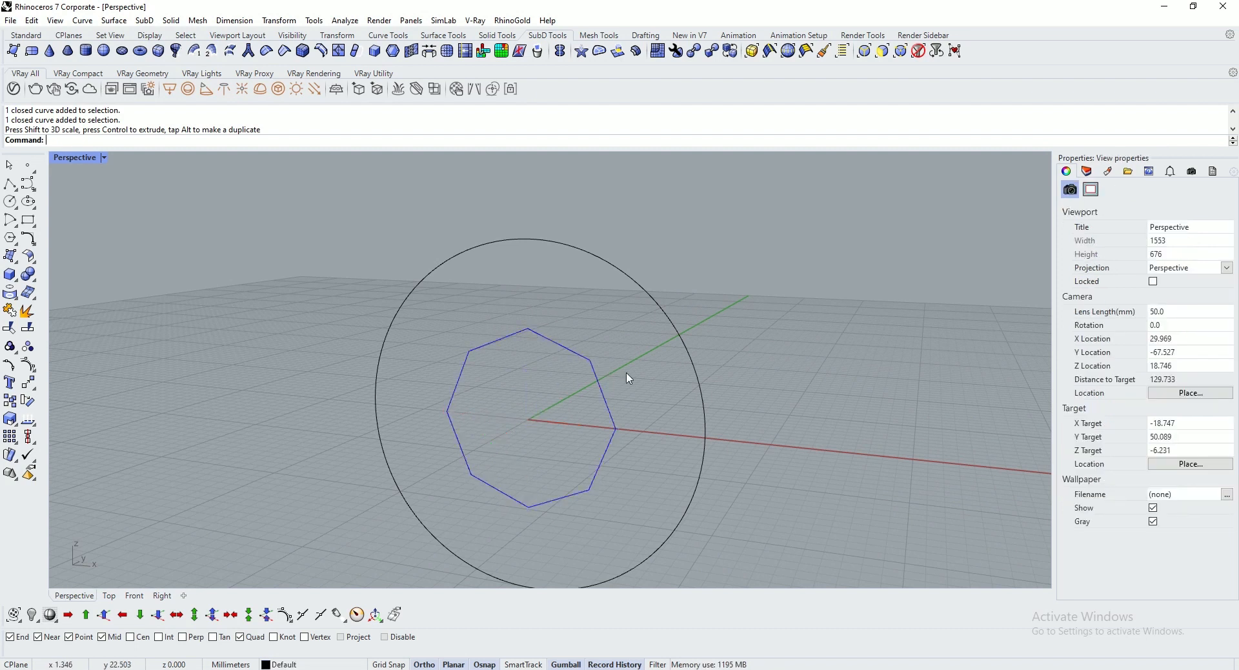
Step: Measure the length of the outer circle's curve
scroll(635, 413, "up", 1)
scroll(645, 438, "down", 4)
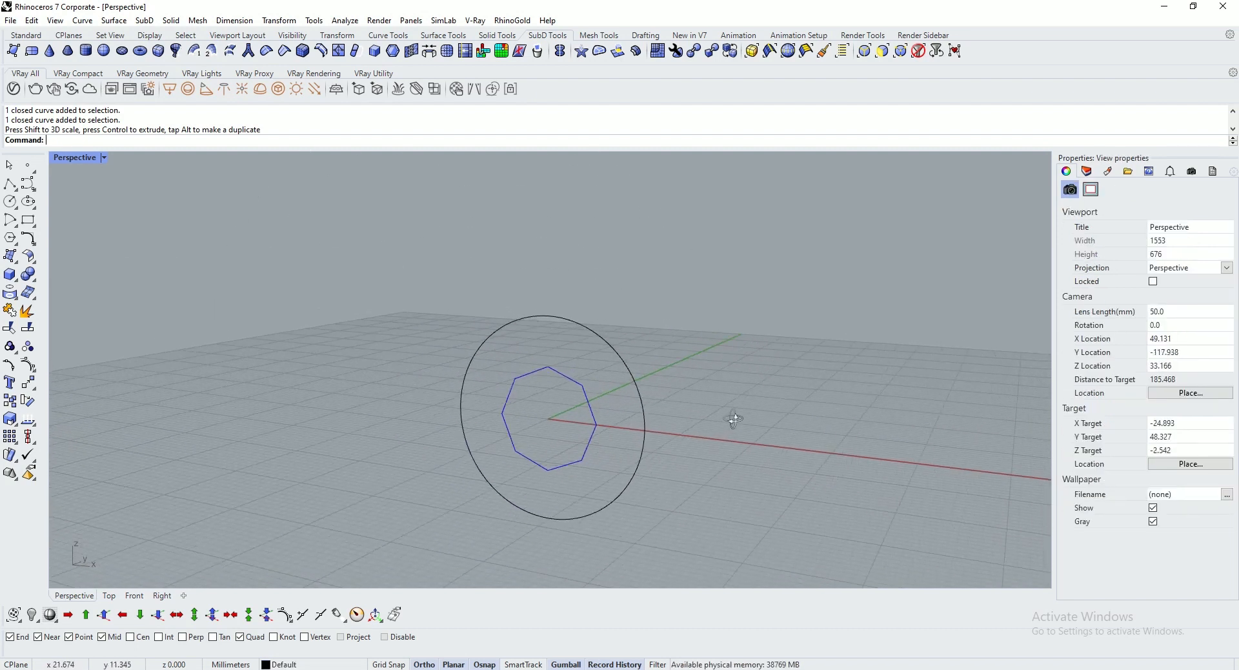
right_click_drag(738, 417, 686, 328, "ctrl")
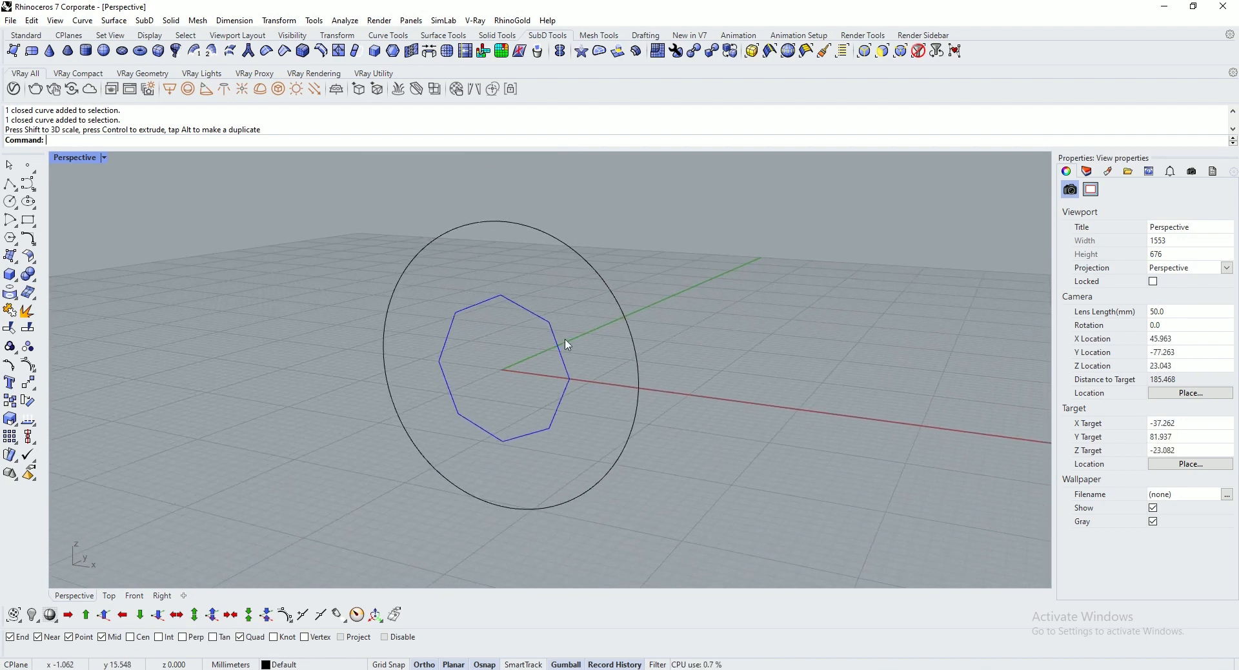
left_click(35, 428)
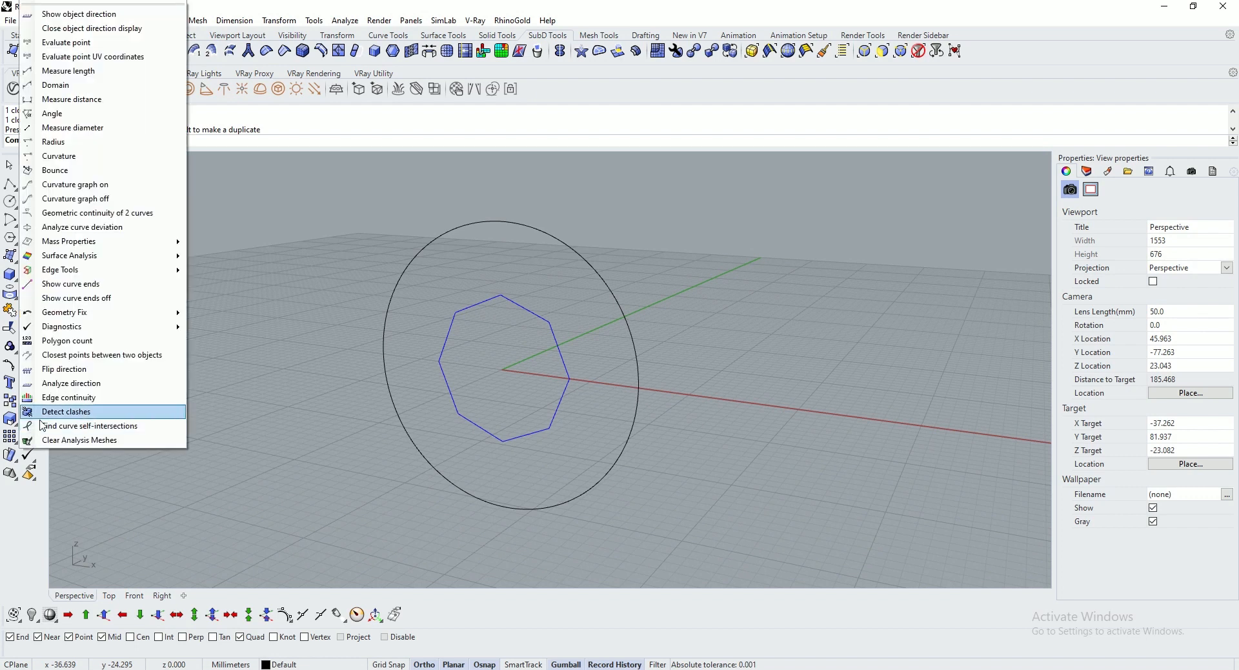
left_click(106, 72)
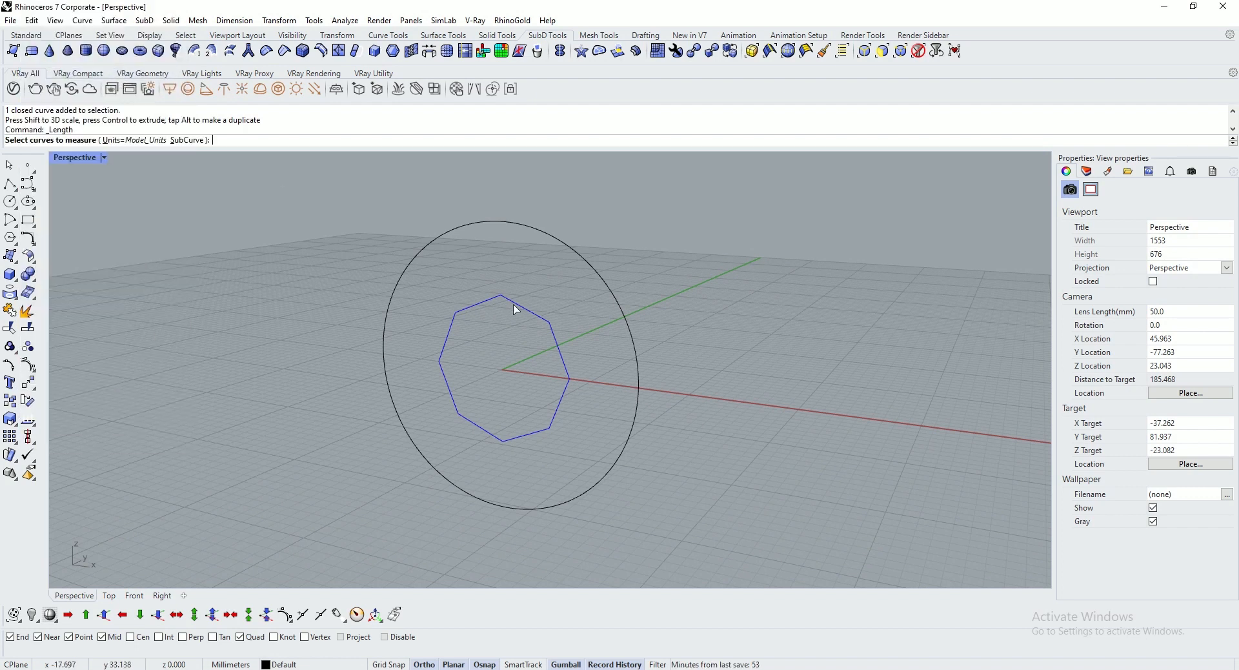
left_click(568, 240)
key("Return")
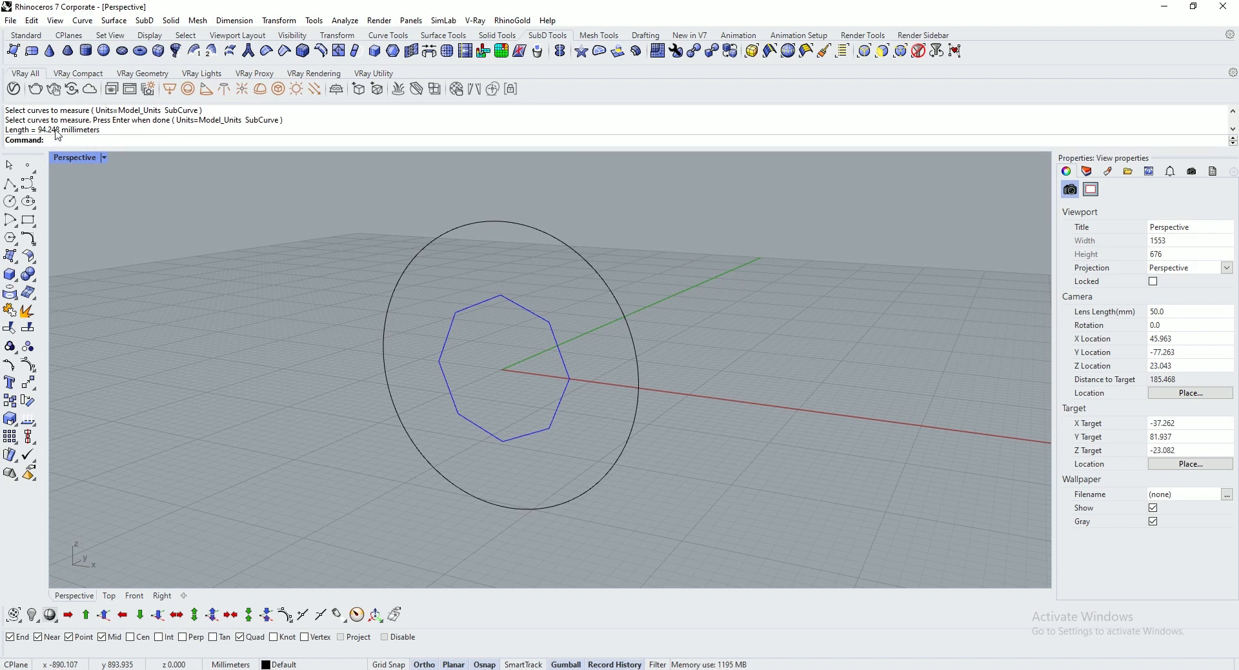
Step: Draw a straight 94.248 mm polyline from the origin (0) along the green Y axis
left_click(10, 185)
right_click_drag(501, 375, 479, 471)
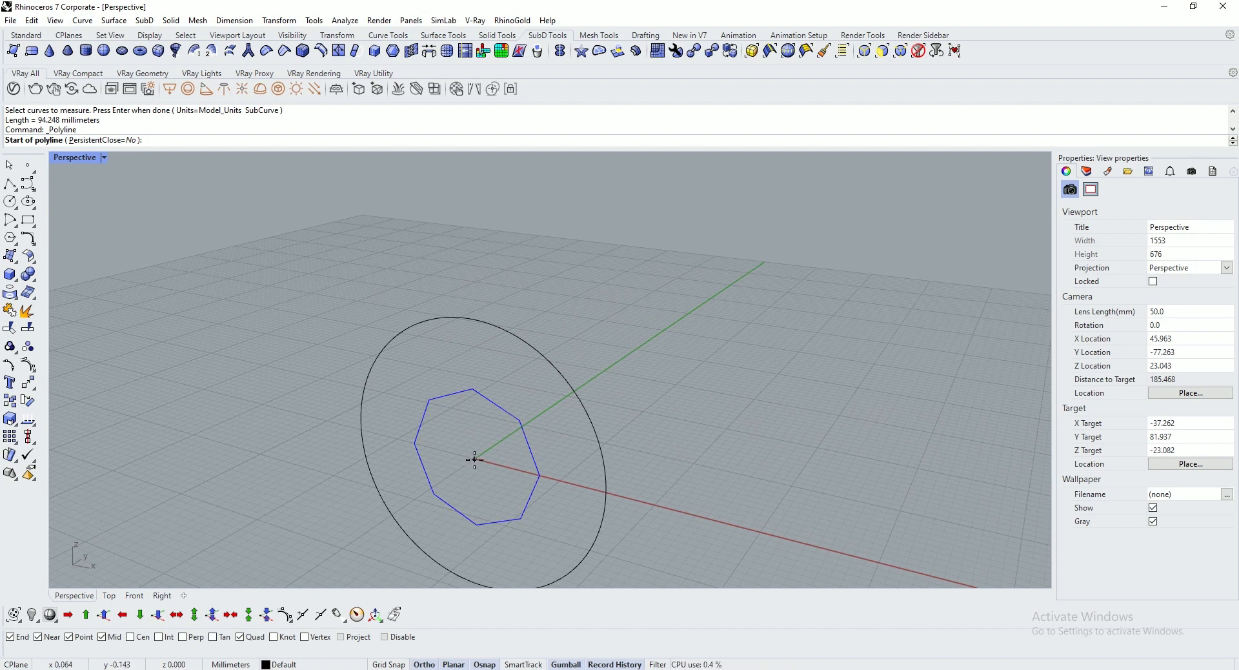
type("0")
key("Return")
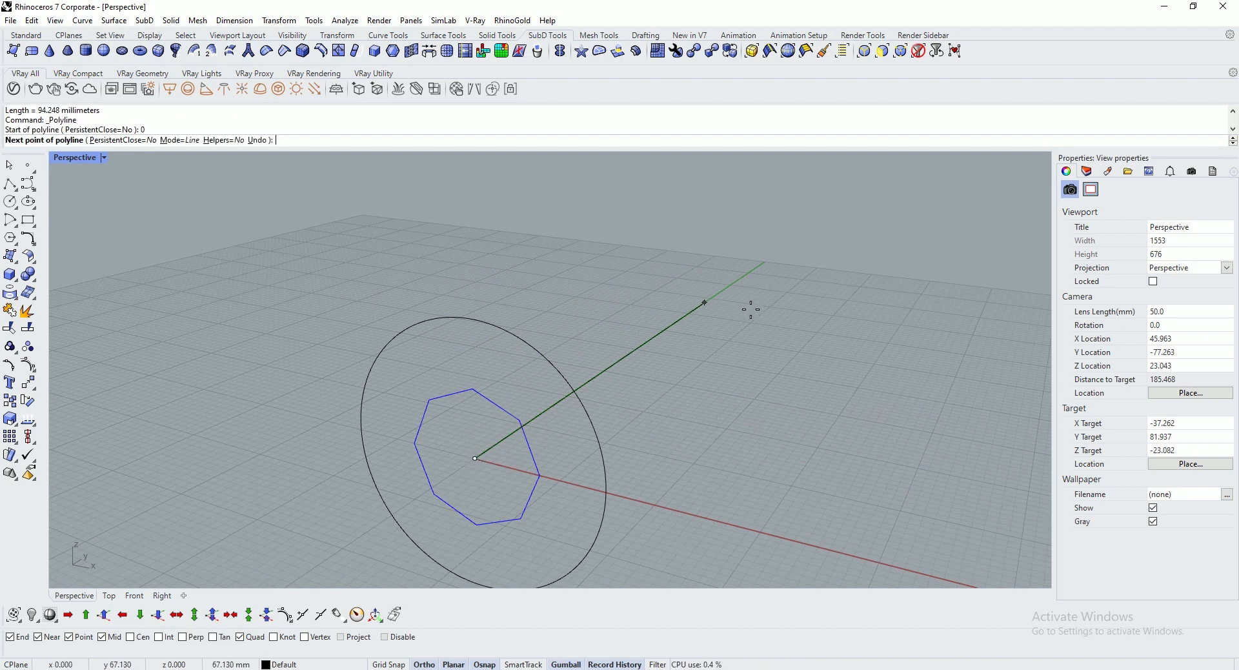
type("94.248")
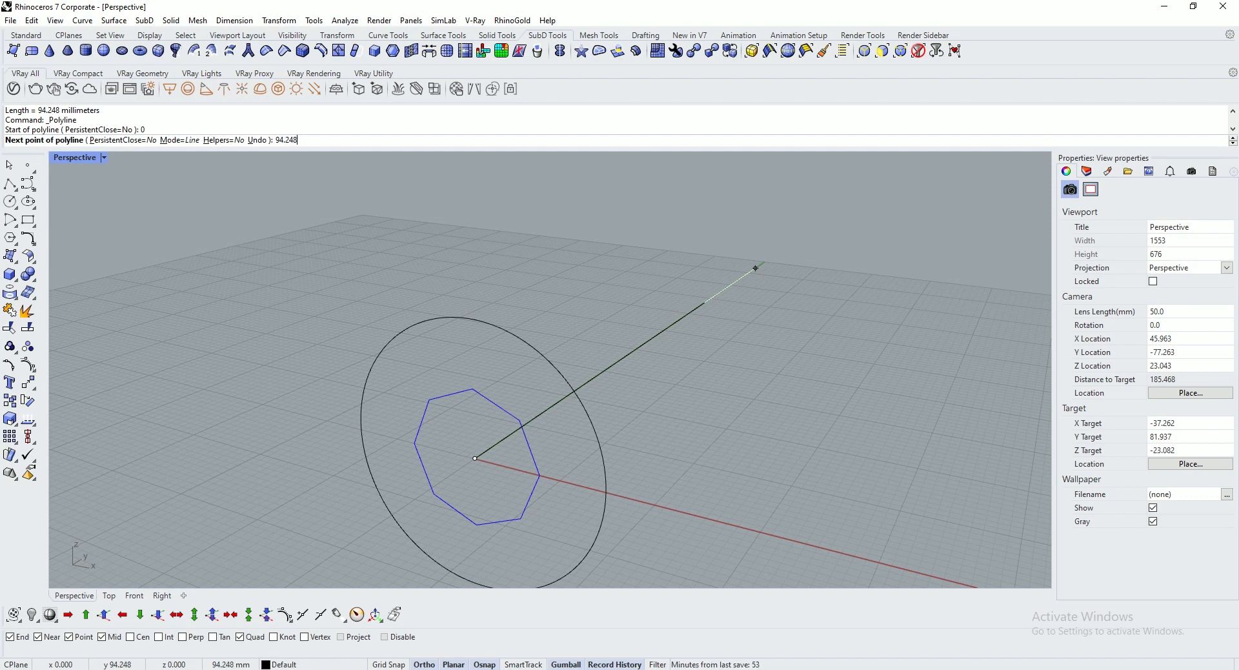
key("Return")
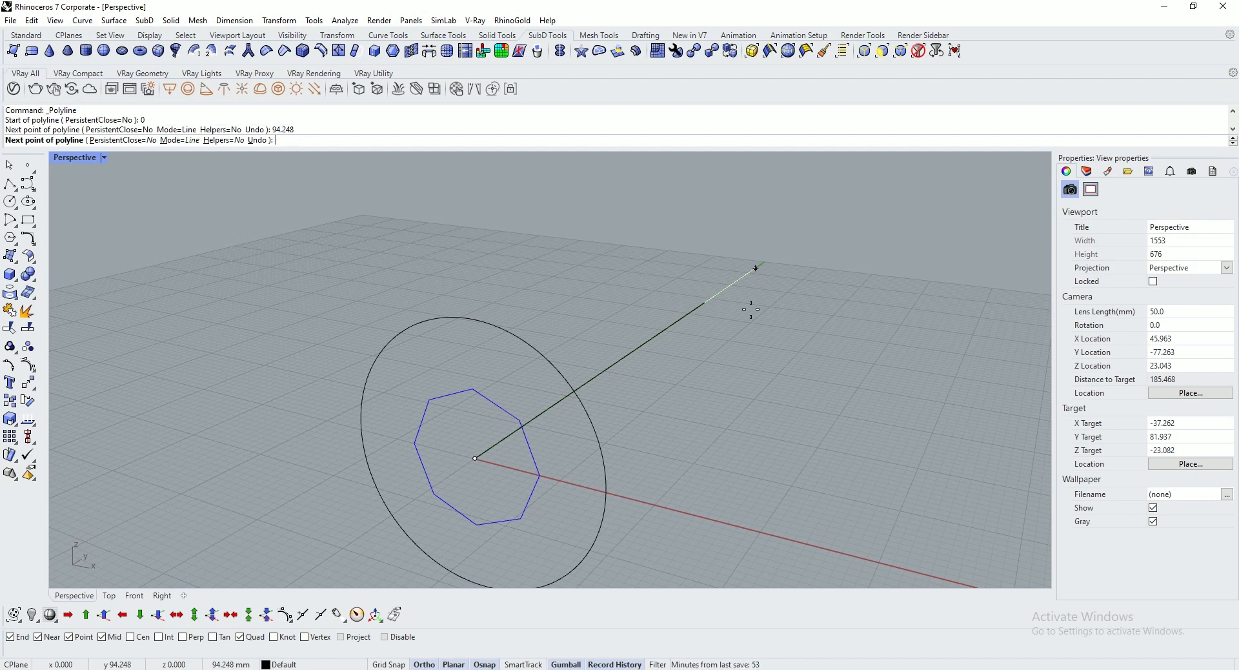
left_click(853, 263)
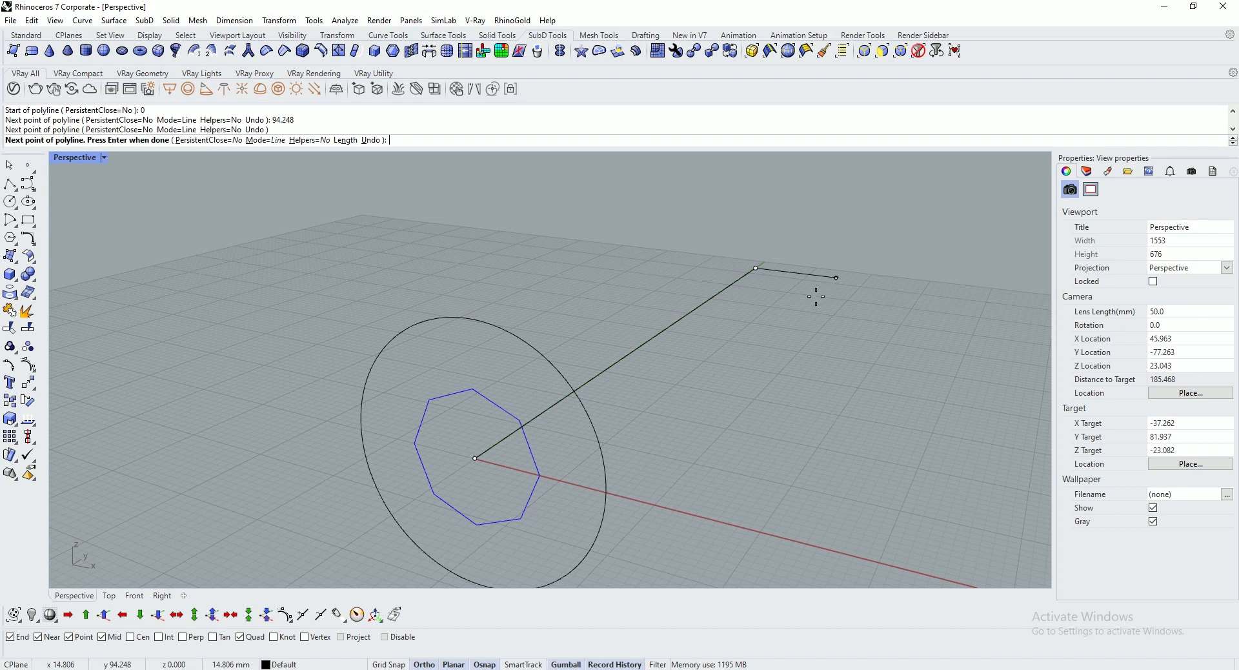
key("Return")
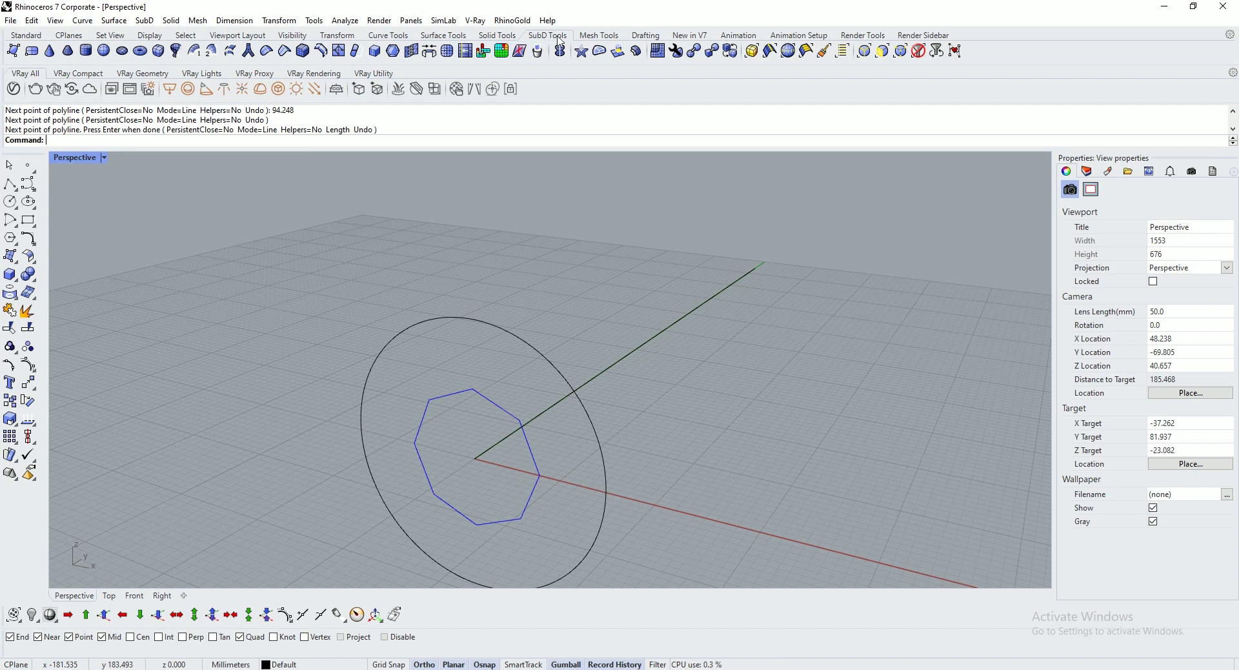
Step: Set up a one-rail SubD sweep with the straight line as the rail and the octagon as the sweep shape
left_click(435, 39)
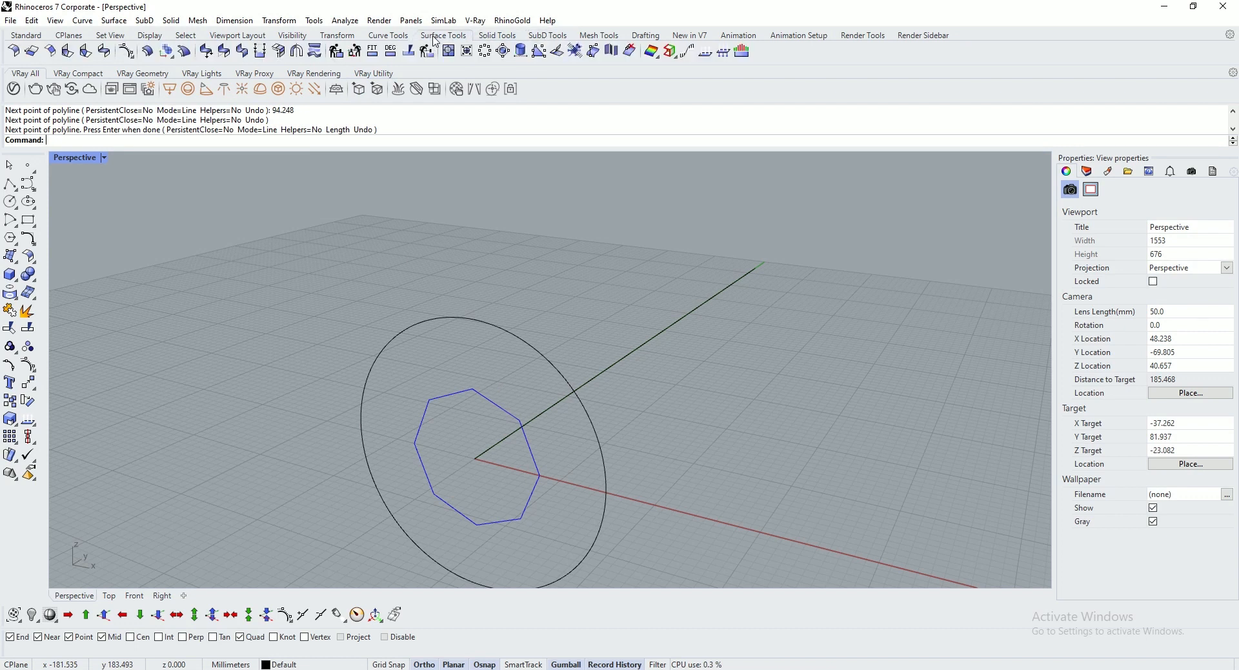
left_click(498, 37)
left_click(538, 38)
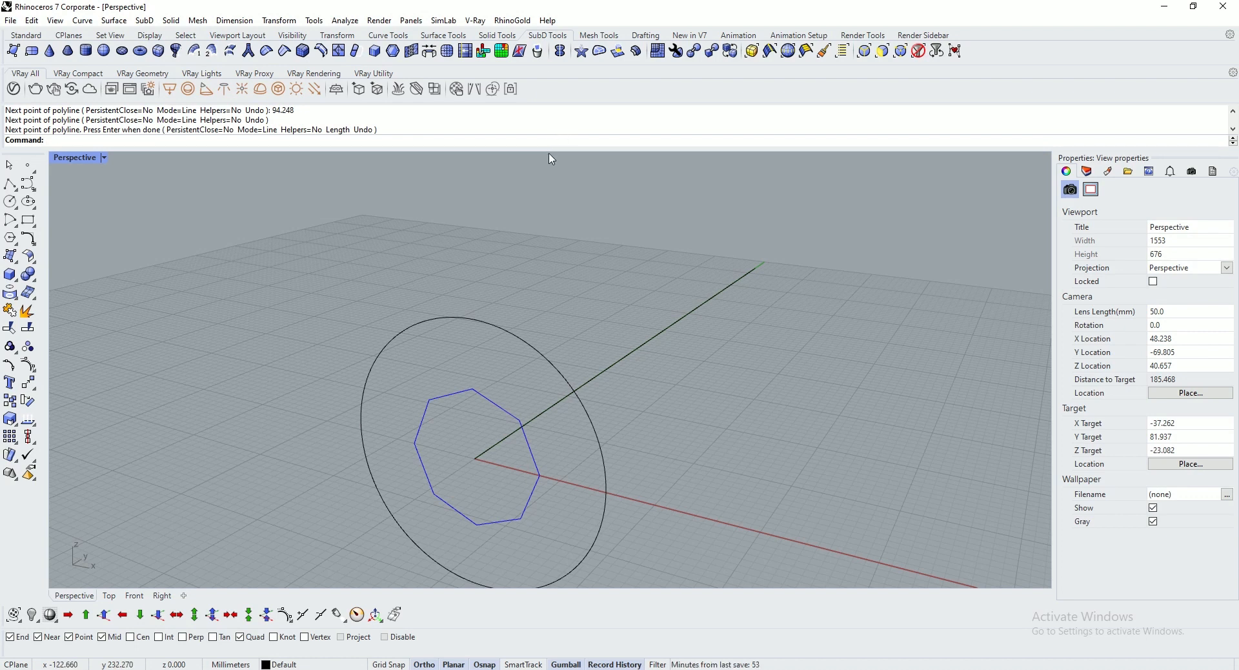
right_click_drag(647, 350, 667, 299, "shift")
mouse_move(590, 303)
right_mouse_down("ctrl")
mouse_move(594, 315)
mouse_move(590, 284)
mouse_move(594, 298)
right_mouse_up("ctrl")
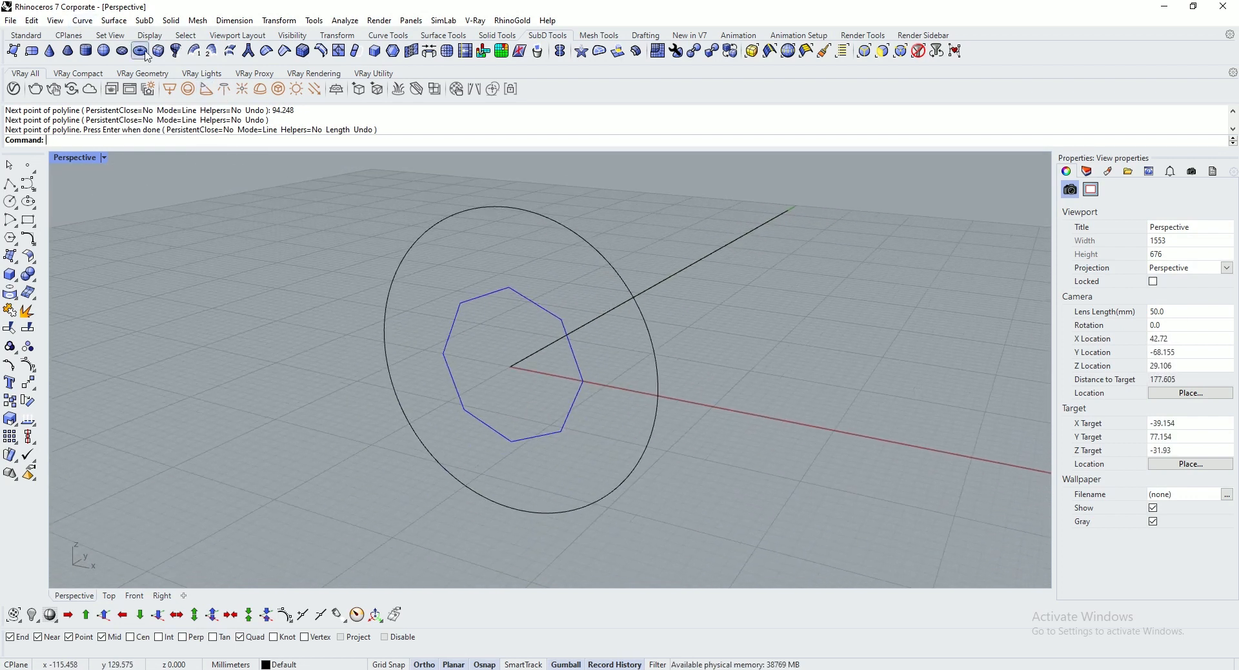
left_click(194, 51)
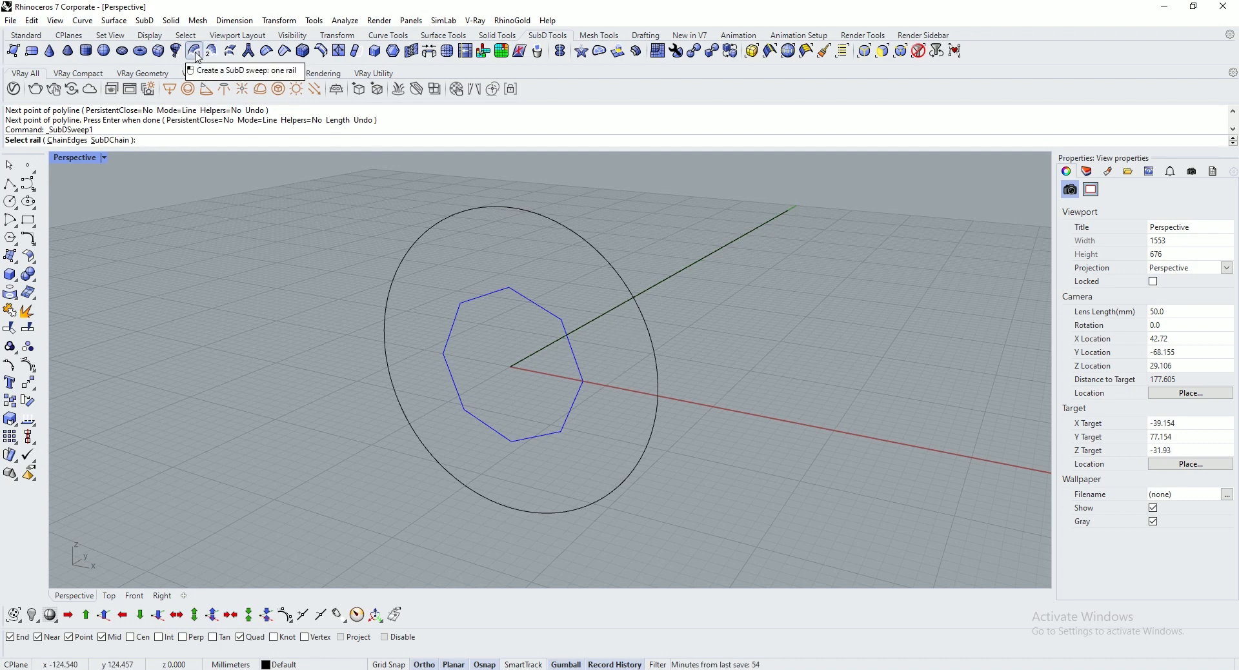
left_click(197, 57)
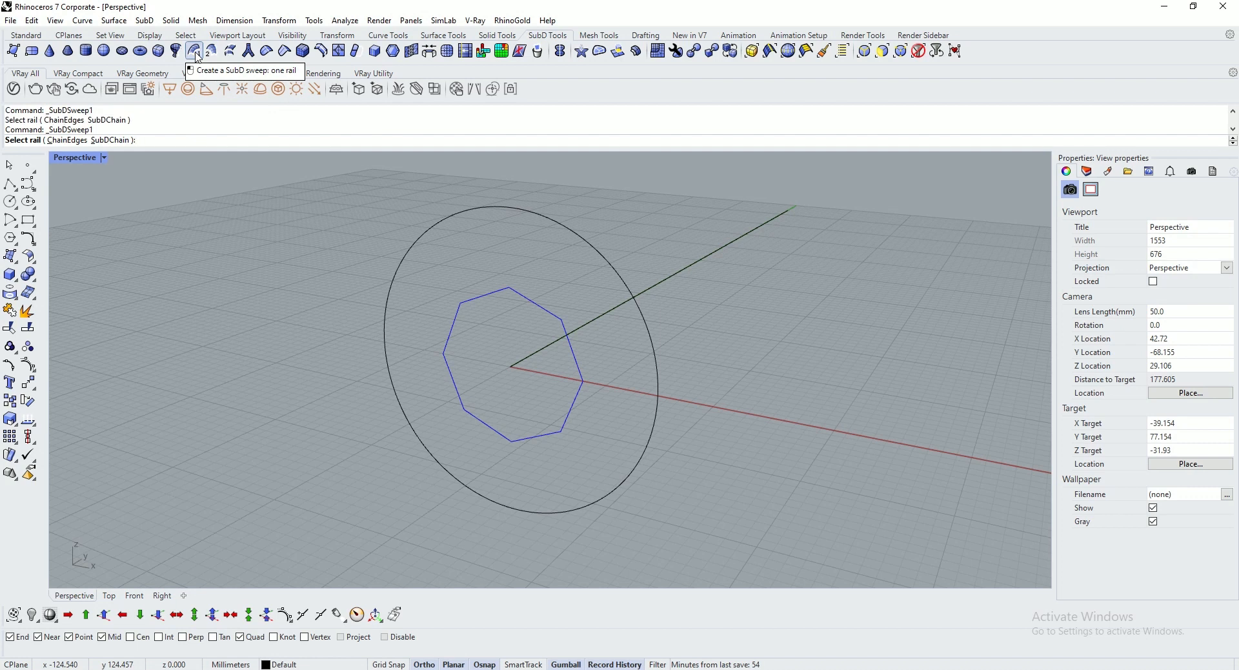
left_click(613, 313)
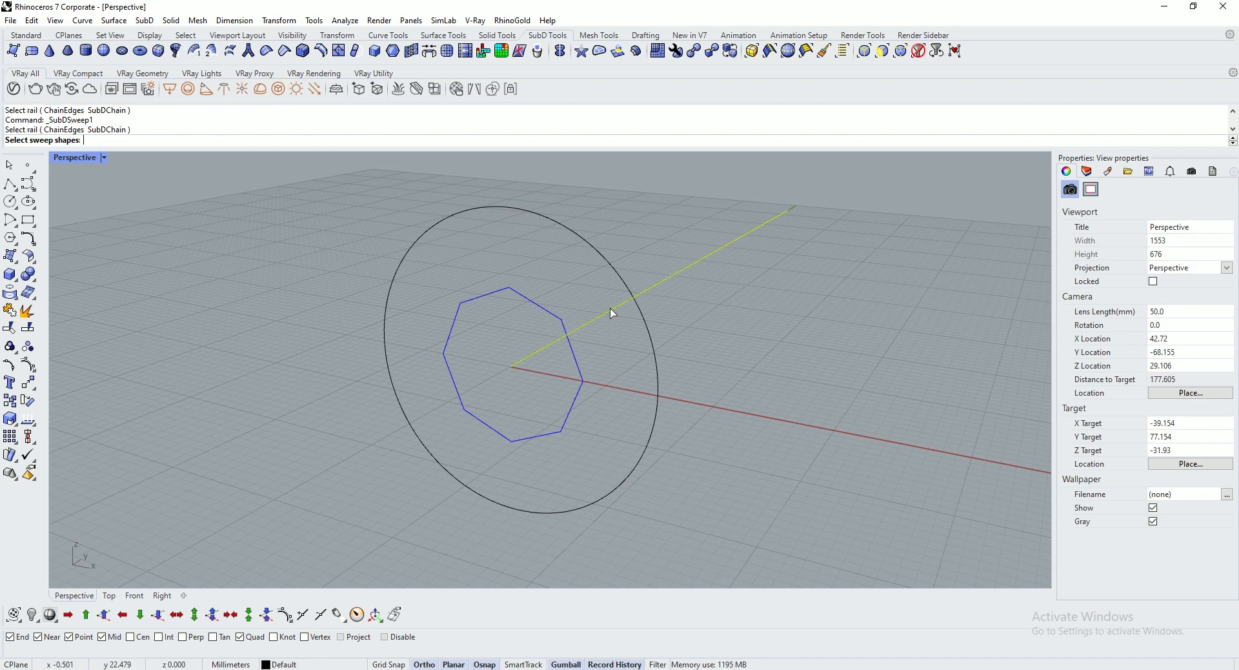
left_click(511, 289)
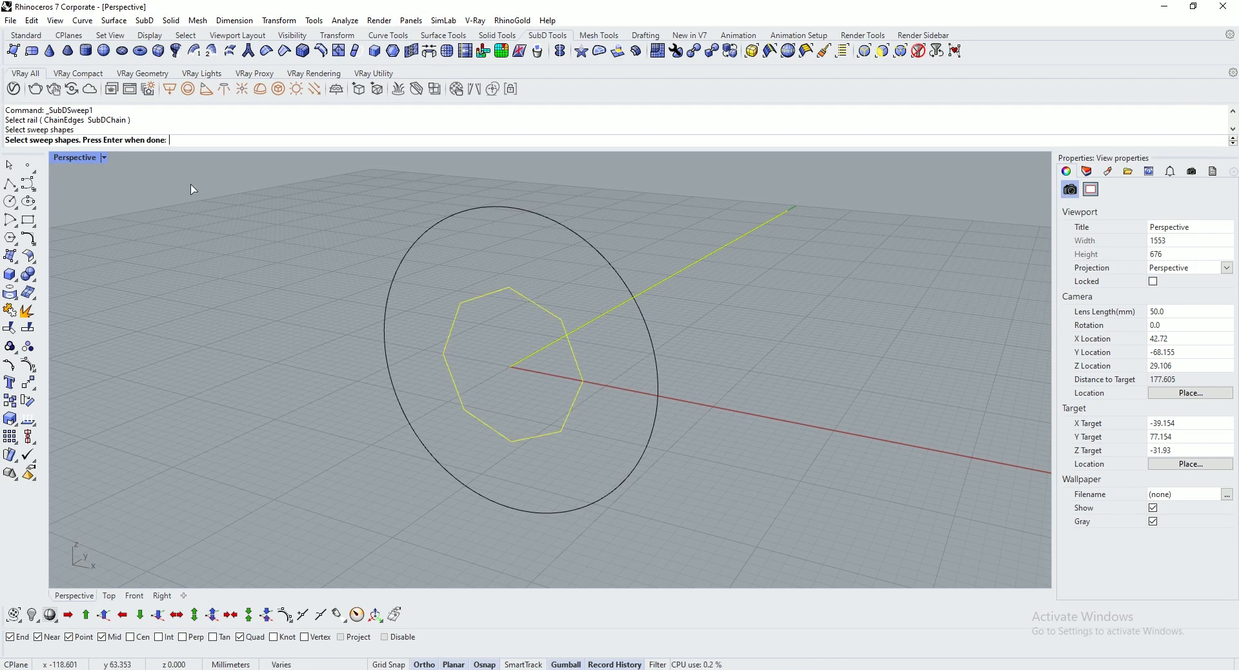
key("Return")
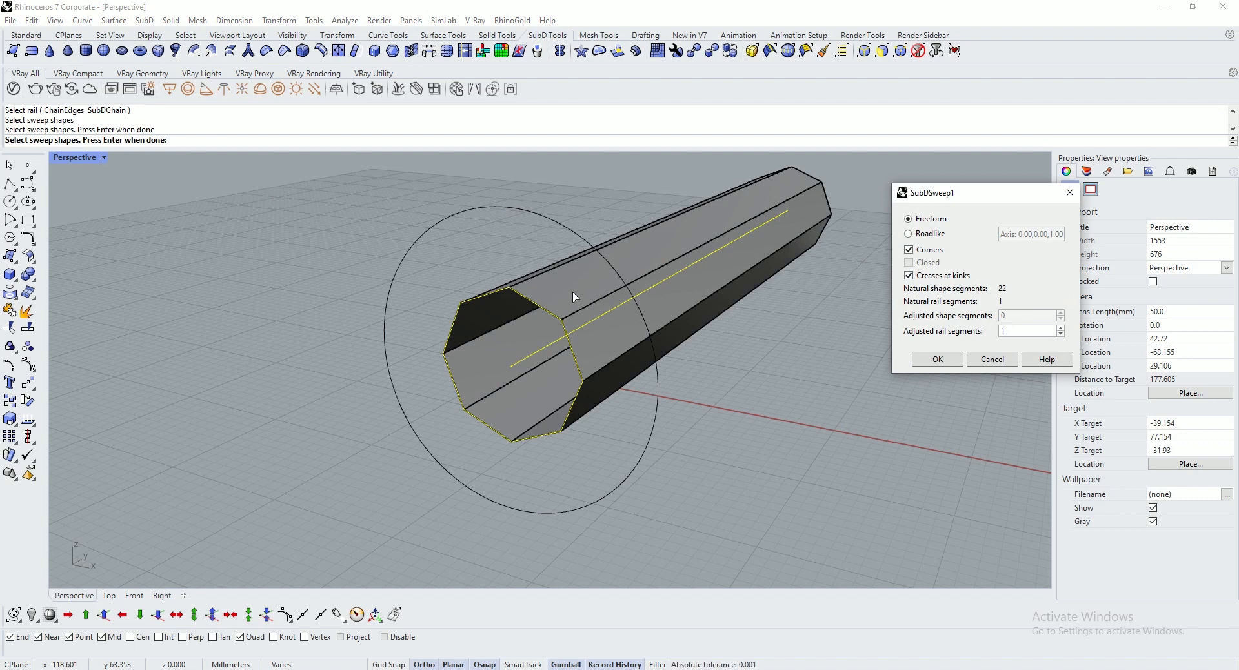
Step: Create the SubD sweep with creases at kinks turned off, 30 adjusted shape segments and 15 adjusted rail segments
left_click(964, 278)
scroll(553, 327, "down", 2)
scroll(553, 348, "up", 5)
scroll(551, 284, "down", 2)
scroll(555, 310, "down", 1)
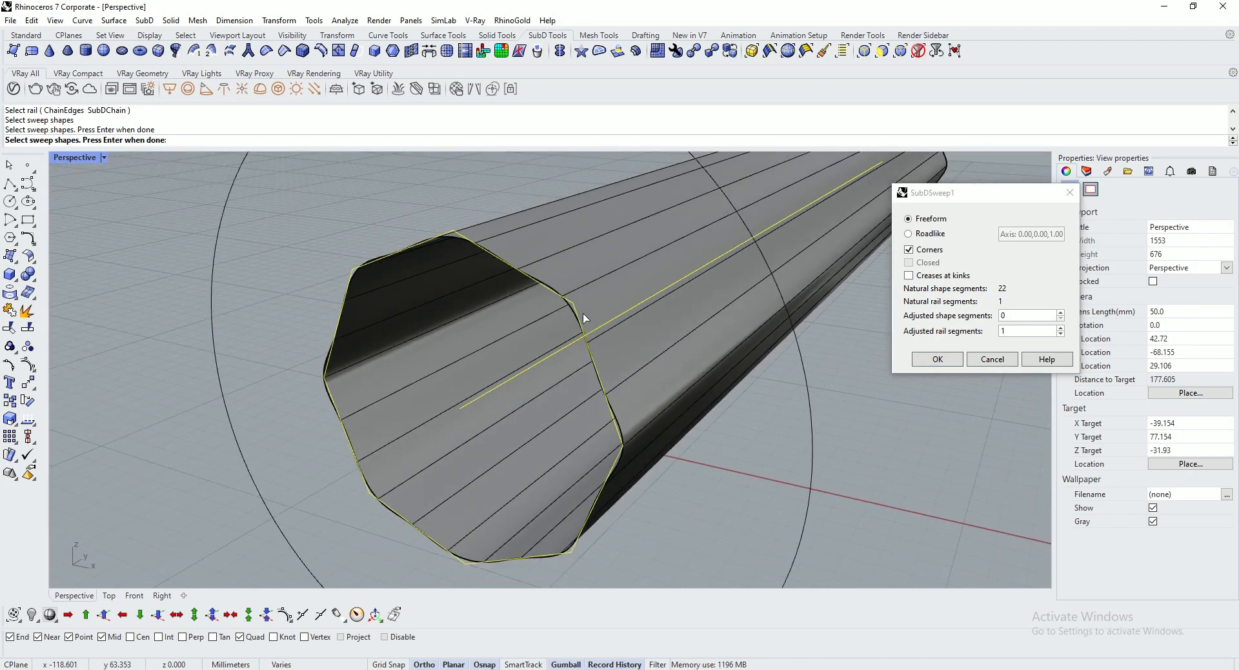
double_click(1024, 315)
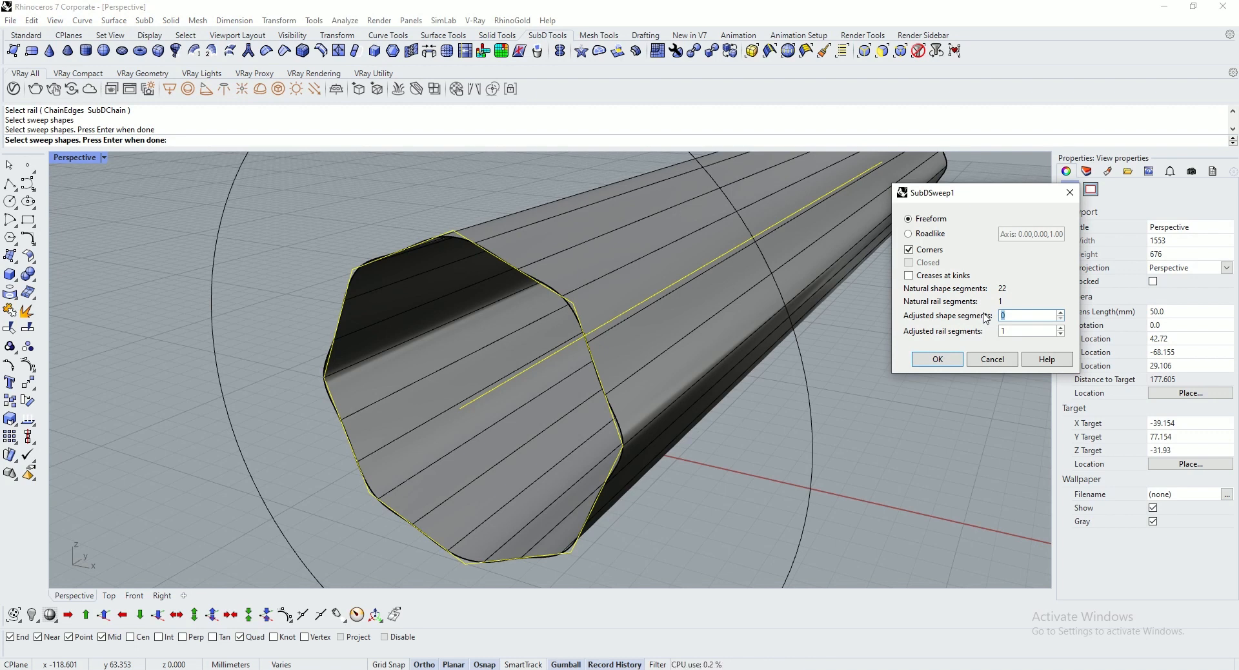
type("30")
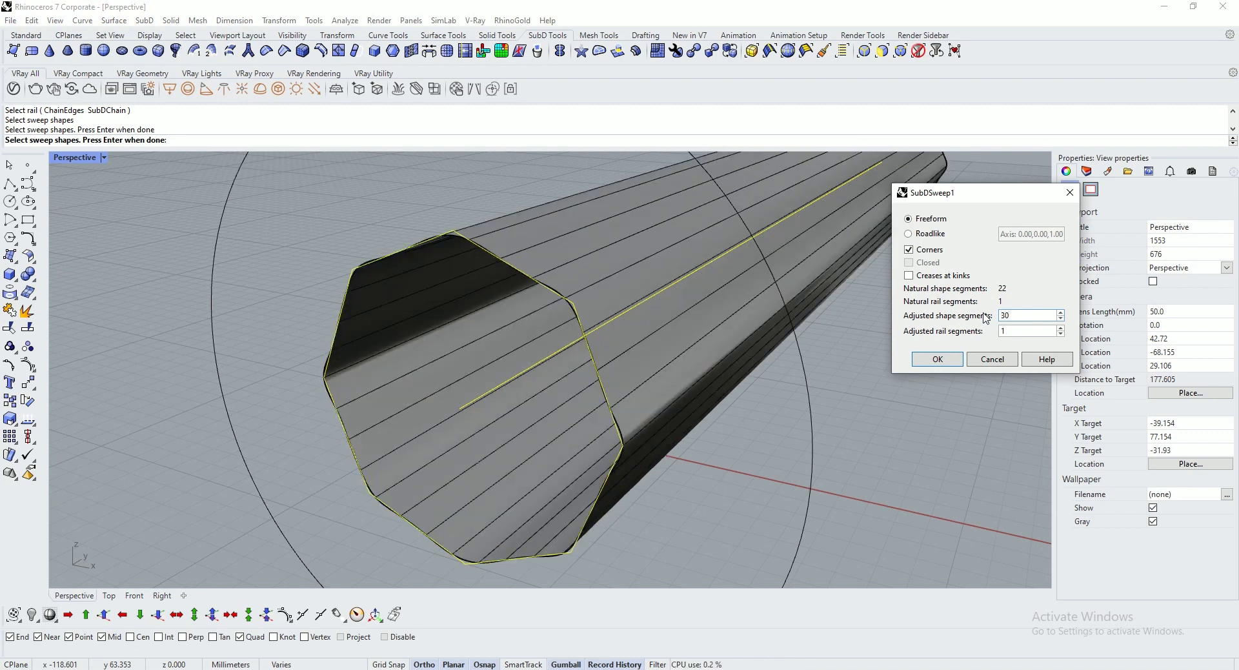
double_click(1021, 331)
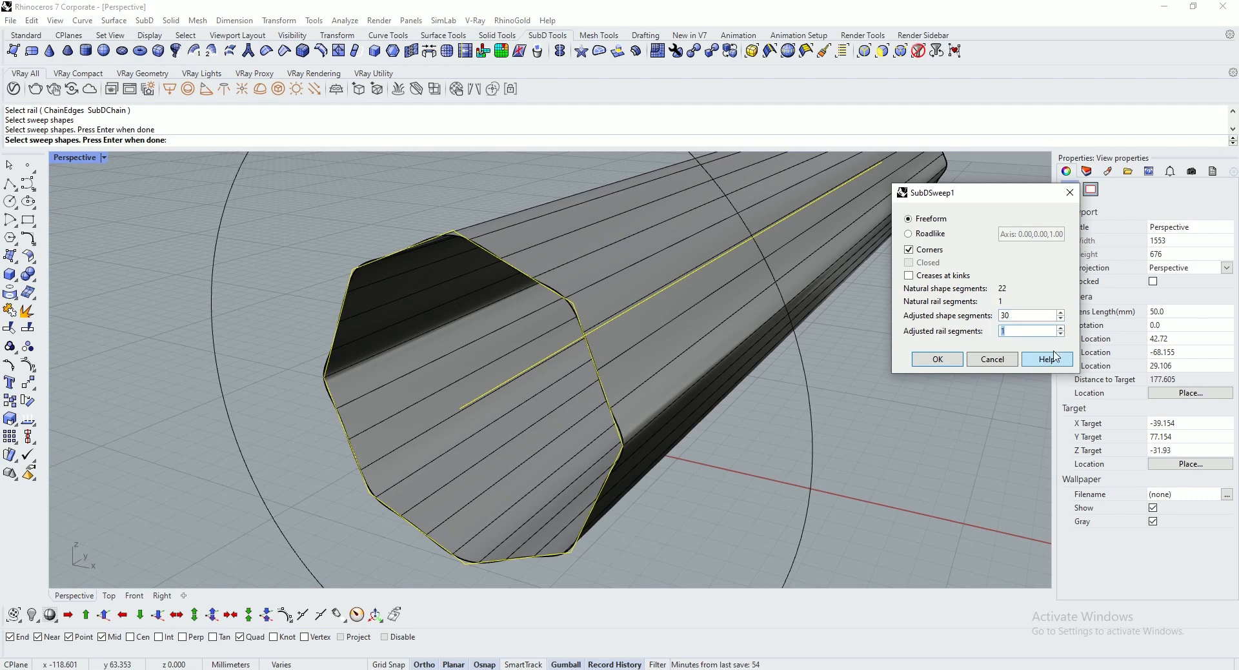
type("15")
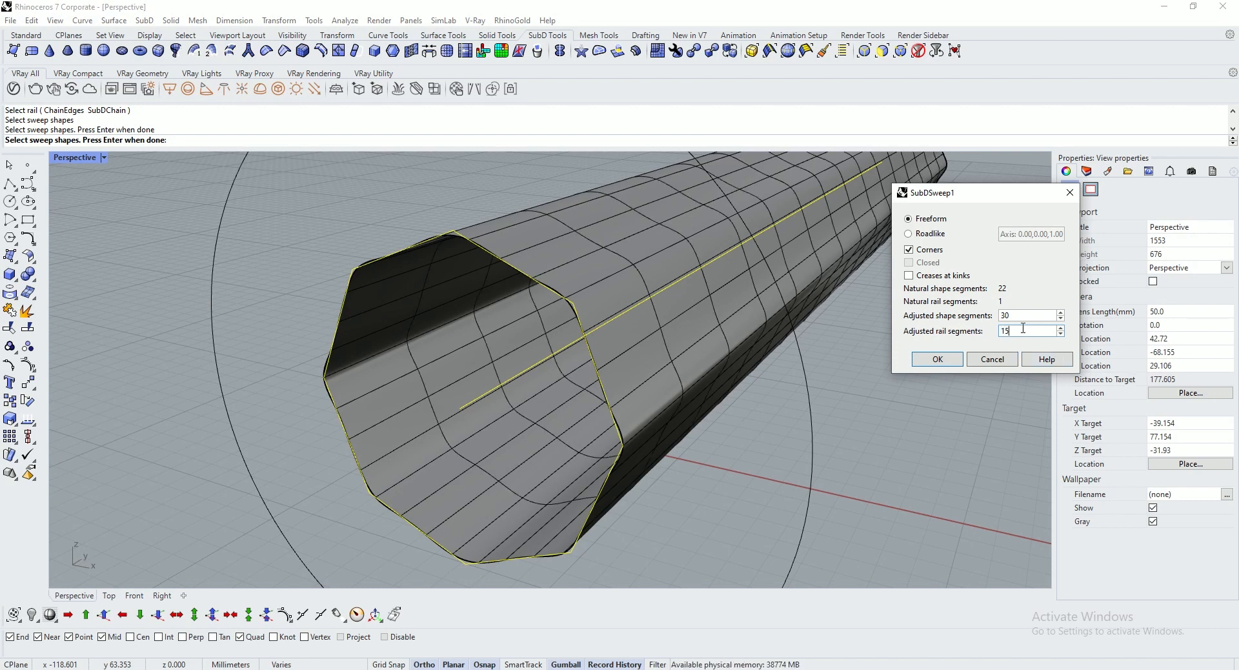
left_click(935, 359)
scroll(706, 343, "up", 5)
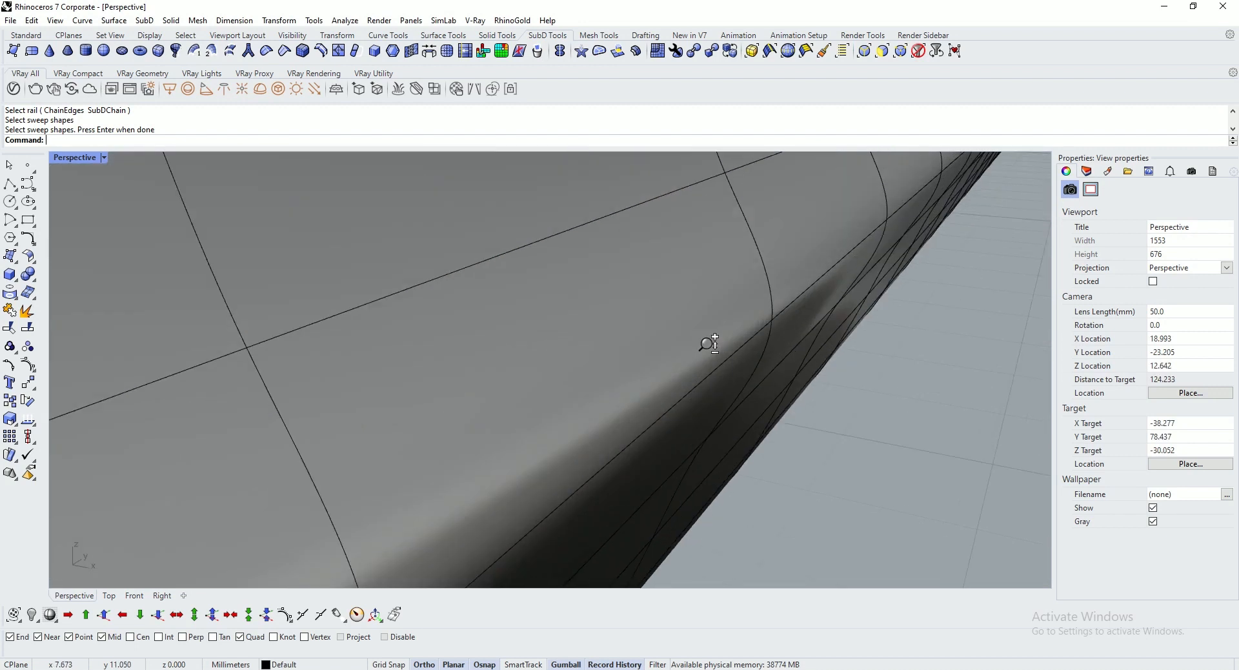
scroll(714, 387, "down", 5)
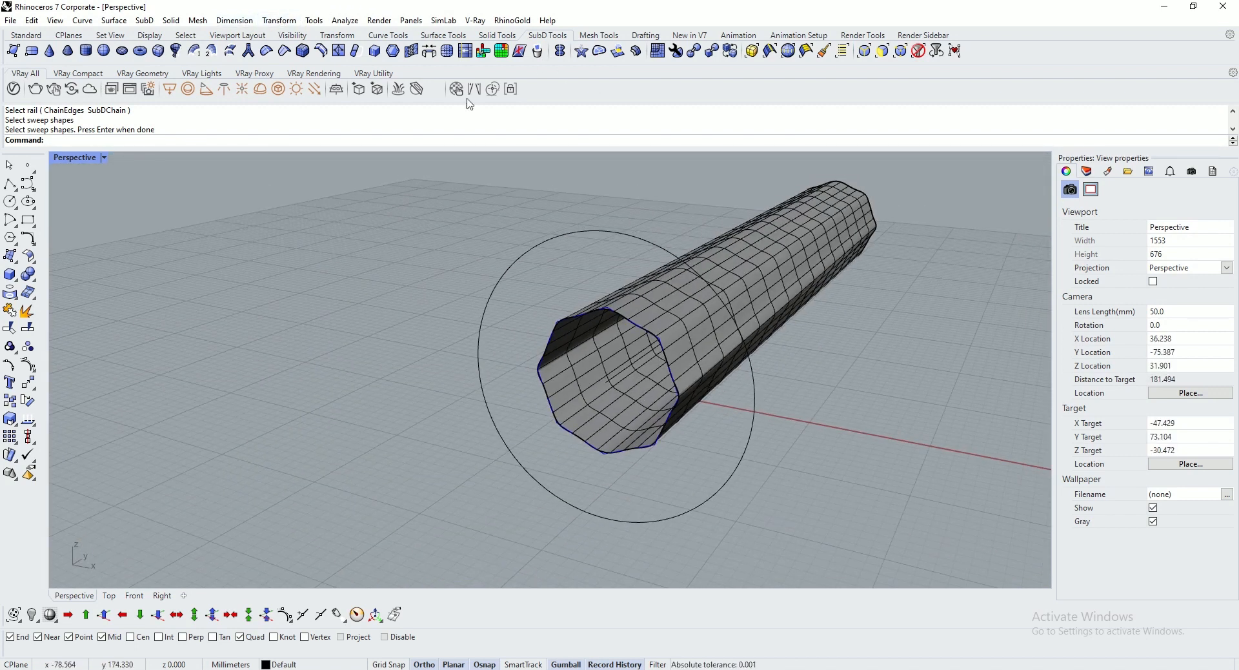
Step: Try to scale the SubD tube down about its centre
left_click(679, 326)
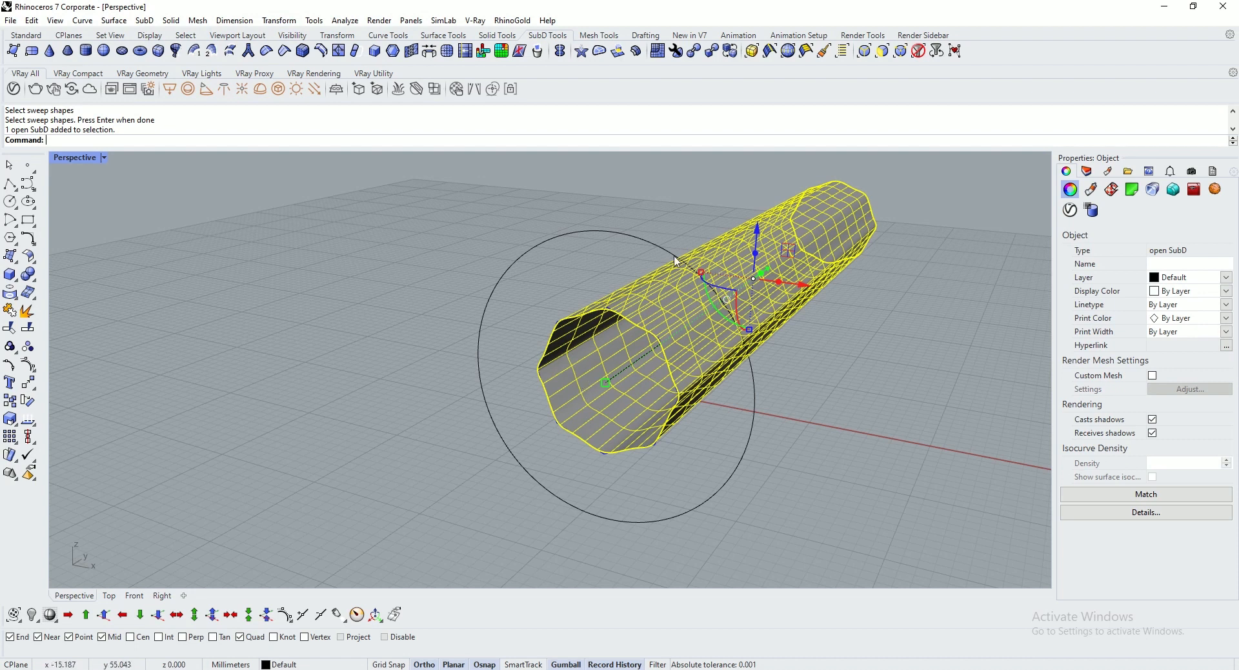
scroll(810, 370, "up", 1)
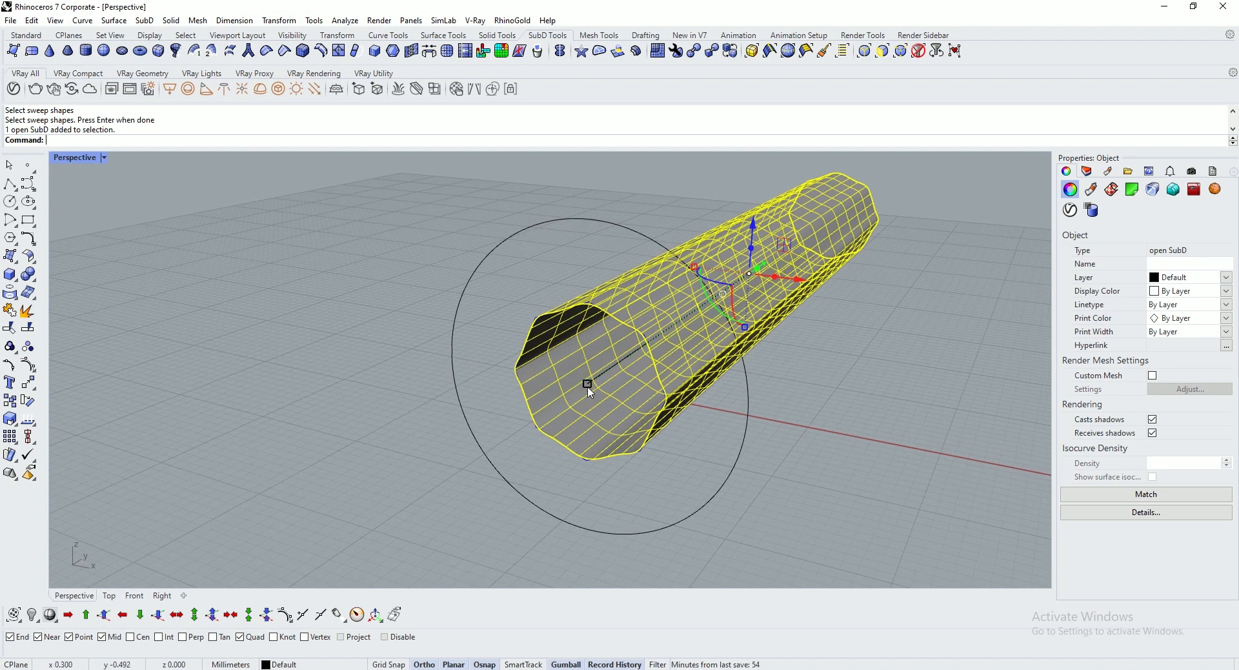
left_click_drag(587, 384, 629, 376)
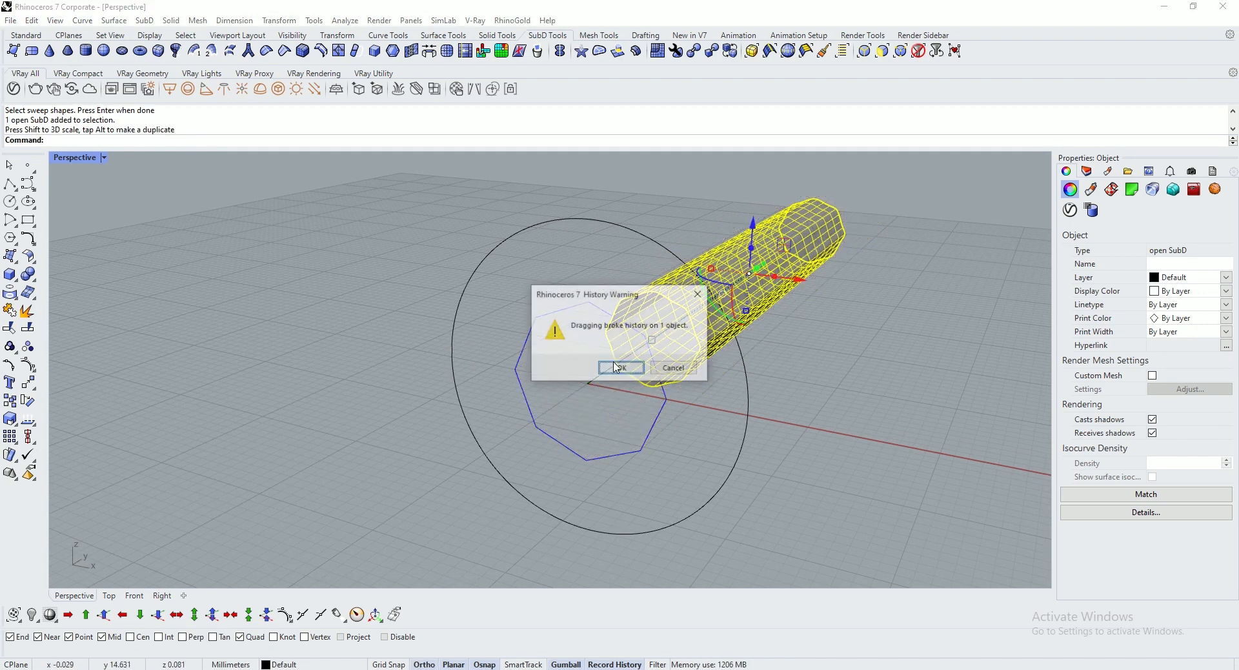
left_click(674, 368)
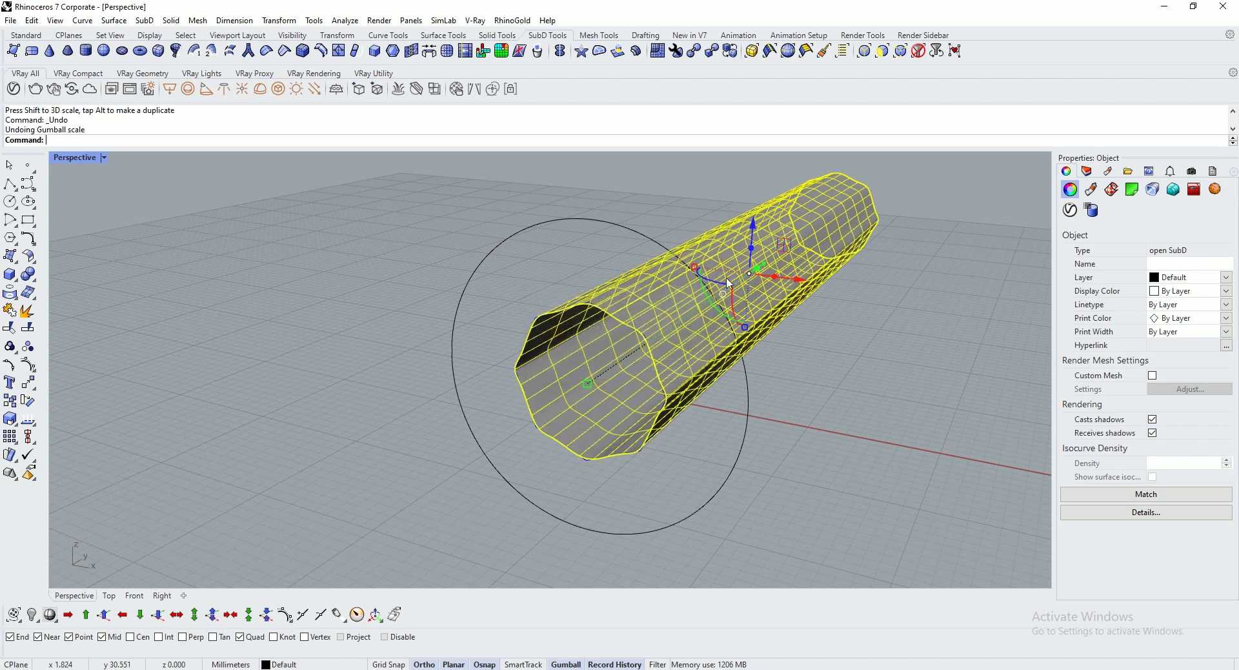
scroll(826, 350, "down", 1)
right_click_drag(826, 349, 775, 366)
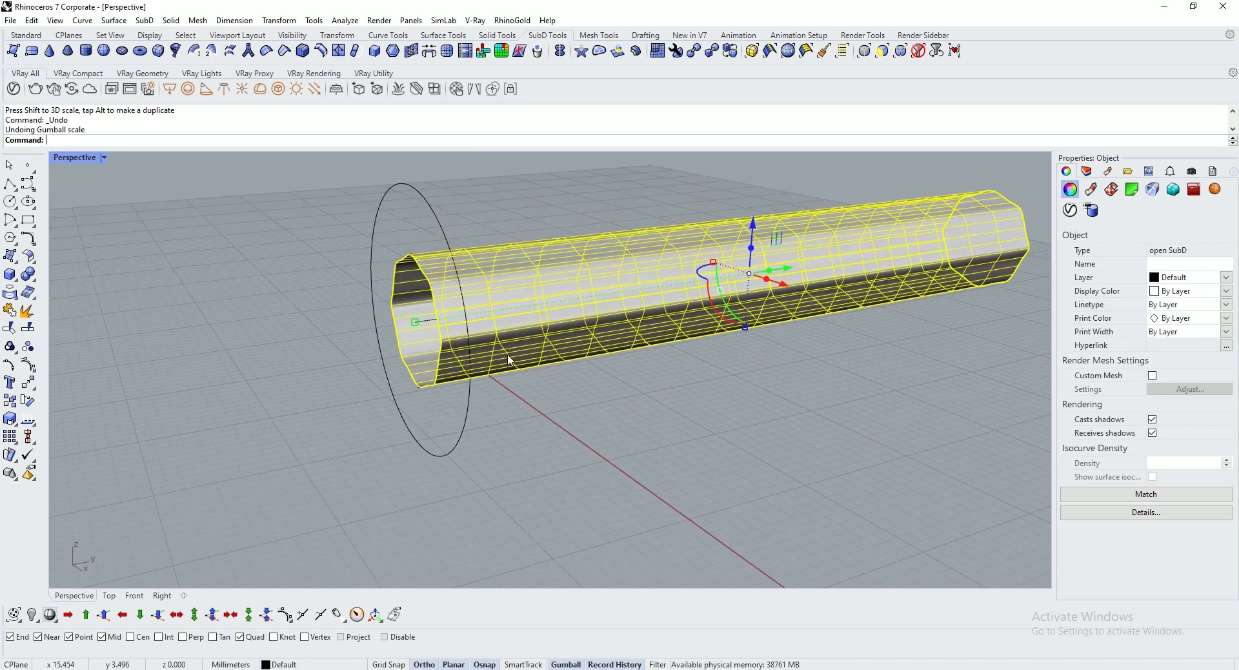
left_click(512, 188)
right_click_drag(512, 187, 646, 401)
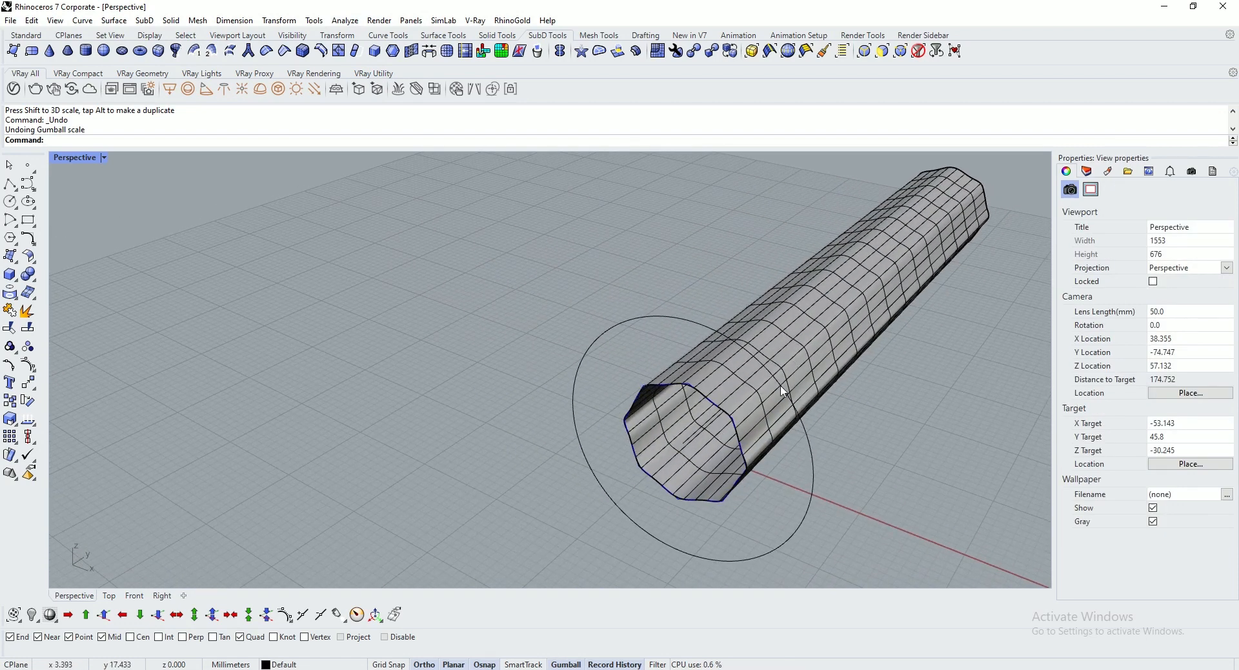
Step: Flow a copy of the SubD tube along the large circle, using the straight centre line as the base curve
right_click_drag(916, 351, 742, 378)
left_click(293, 18)
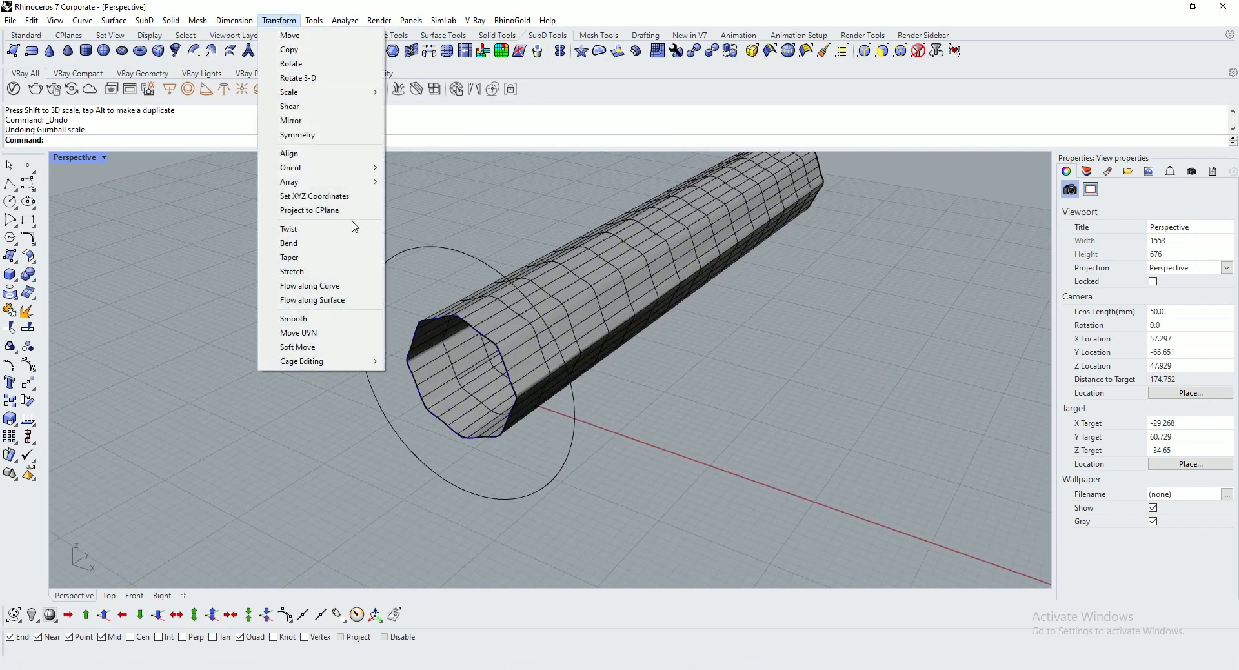
left_click(333, 286)
left_click(514, 333)
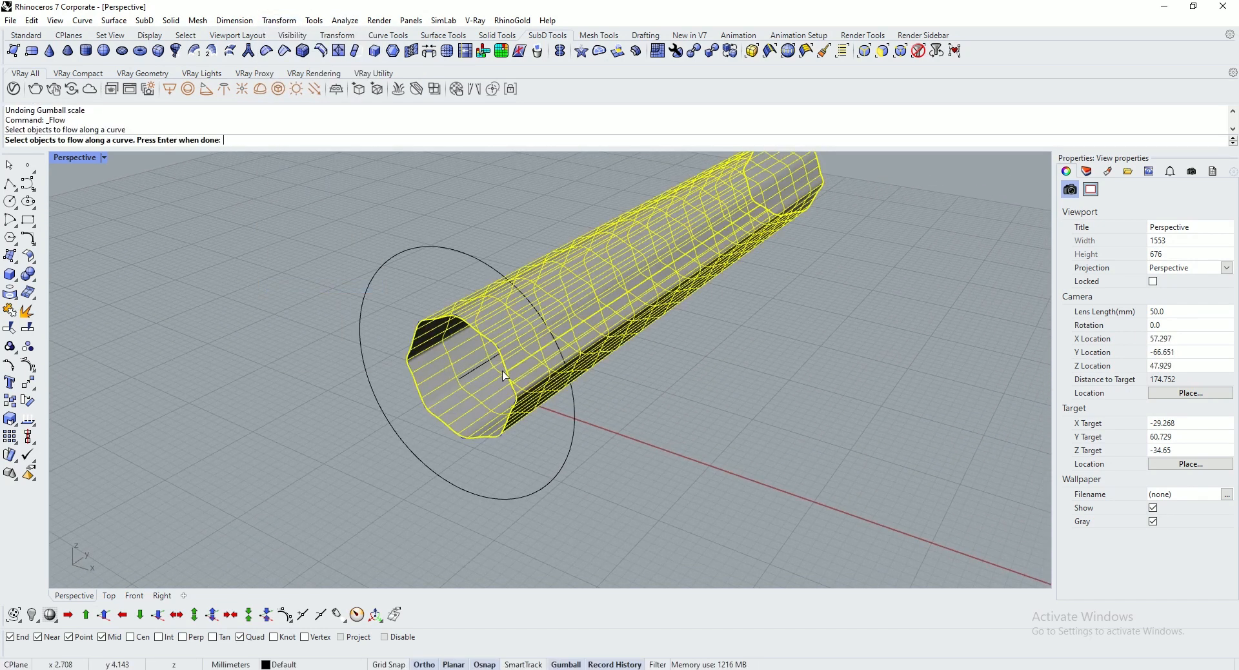
key("Return")
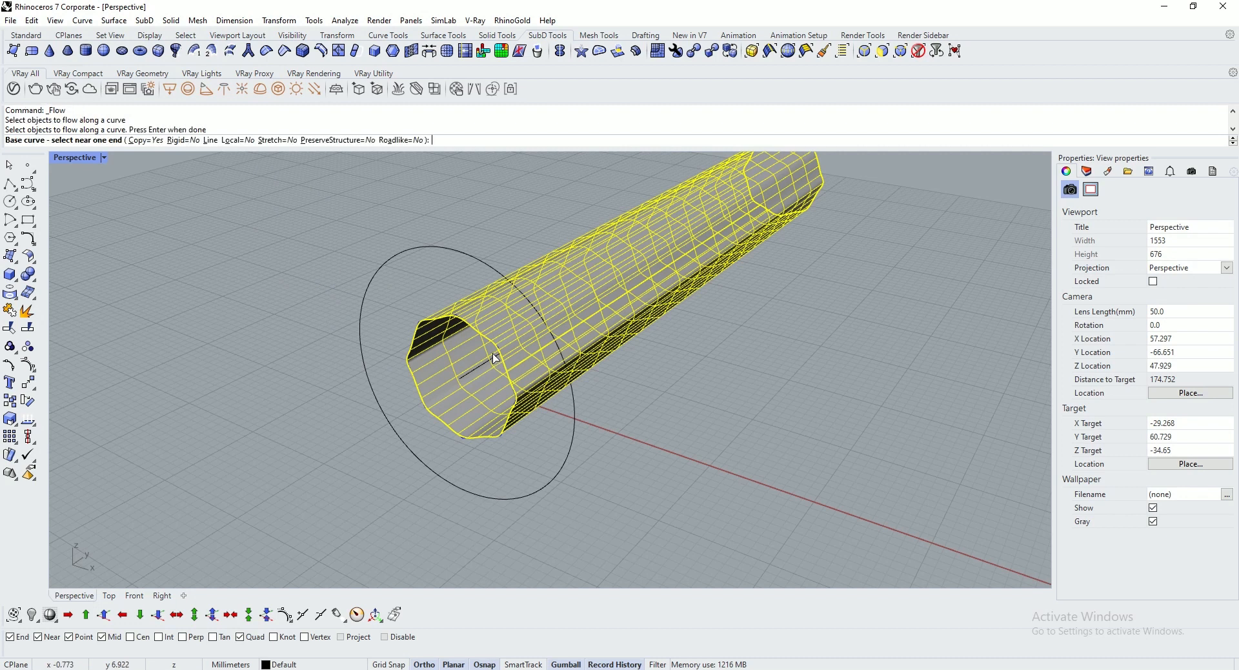
left_click(468, 376)
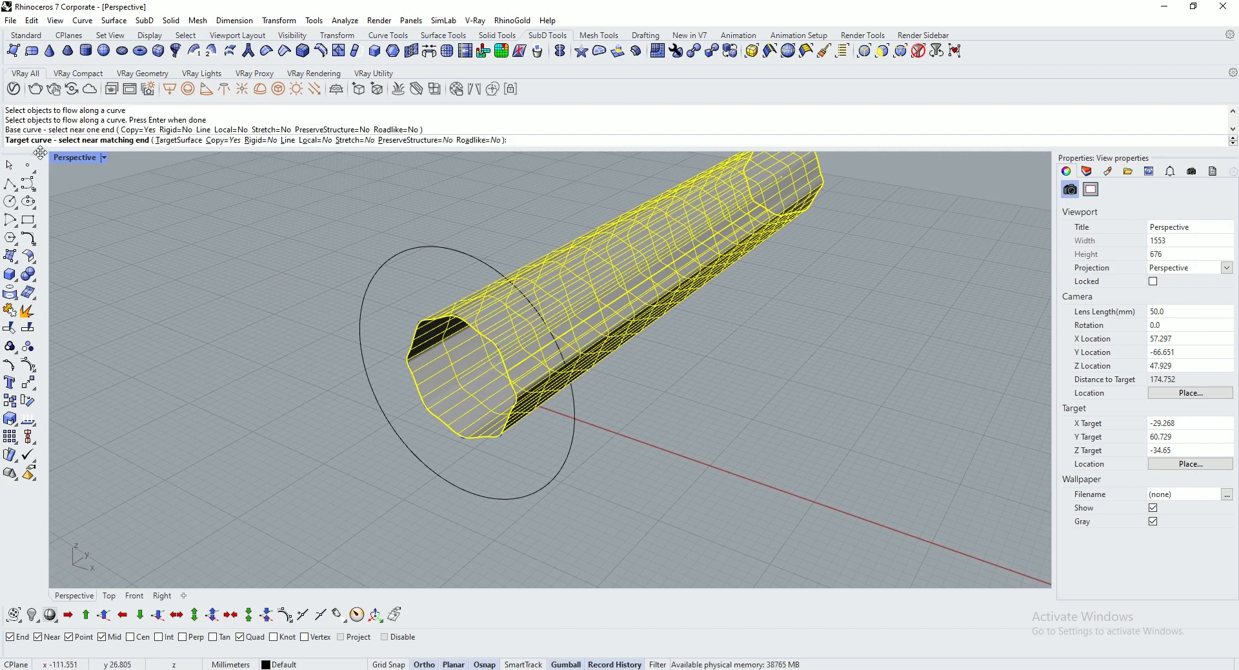
left_click(467, 493)
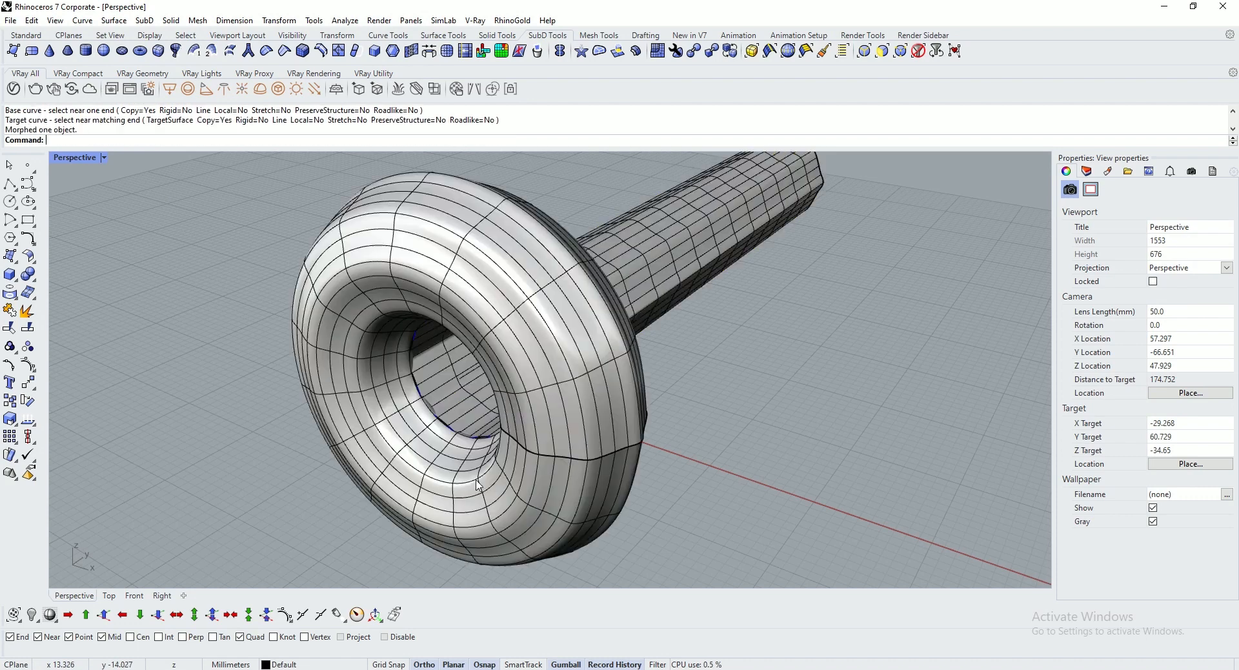
Step: Set up a twist of the straight SubD tube, with the axis running along its centre line from the ring end to the far end
right_click_drag(744, 440, 648, 442)
scroll(645, 440, "down", 4)
right_click_drag(690, 400, 736, 338)
scroll(739, 284, "up", 5)
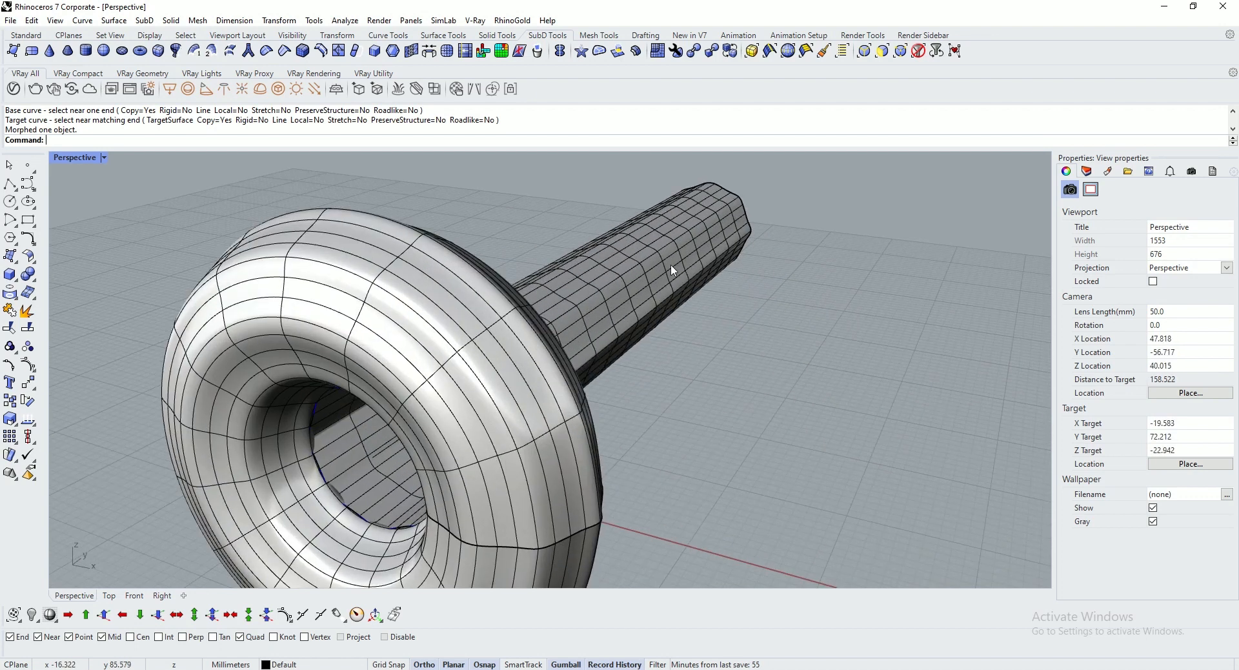
left_click(279, 20)
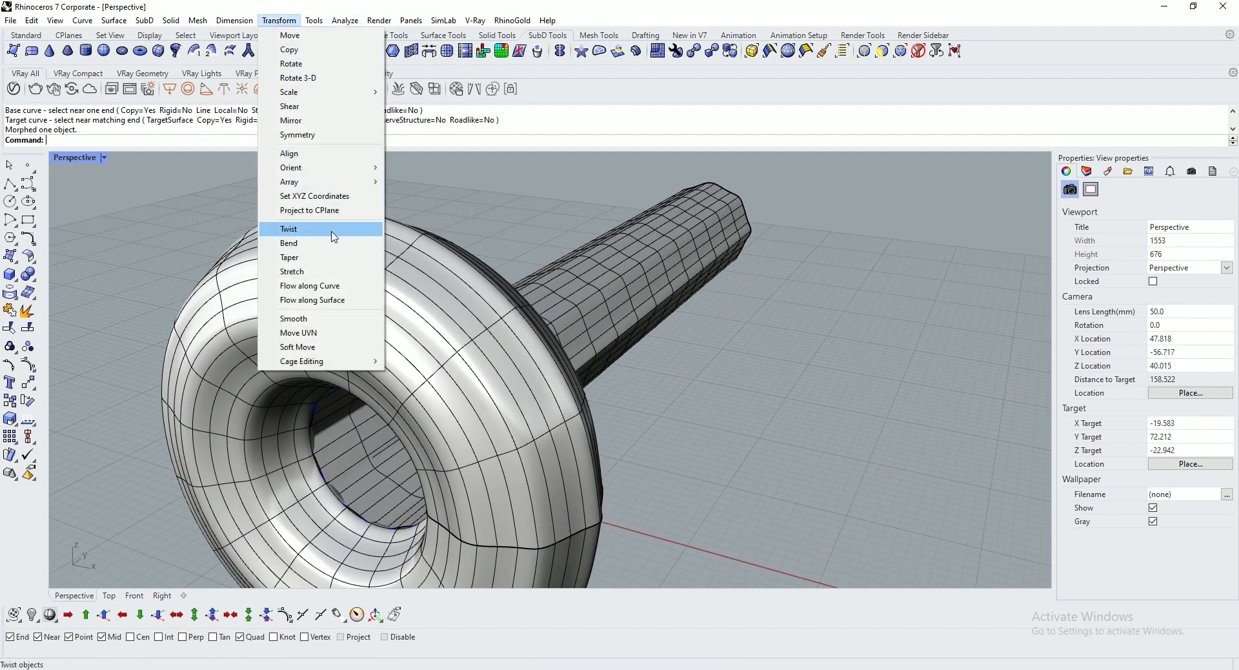
left_click(333, 230)
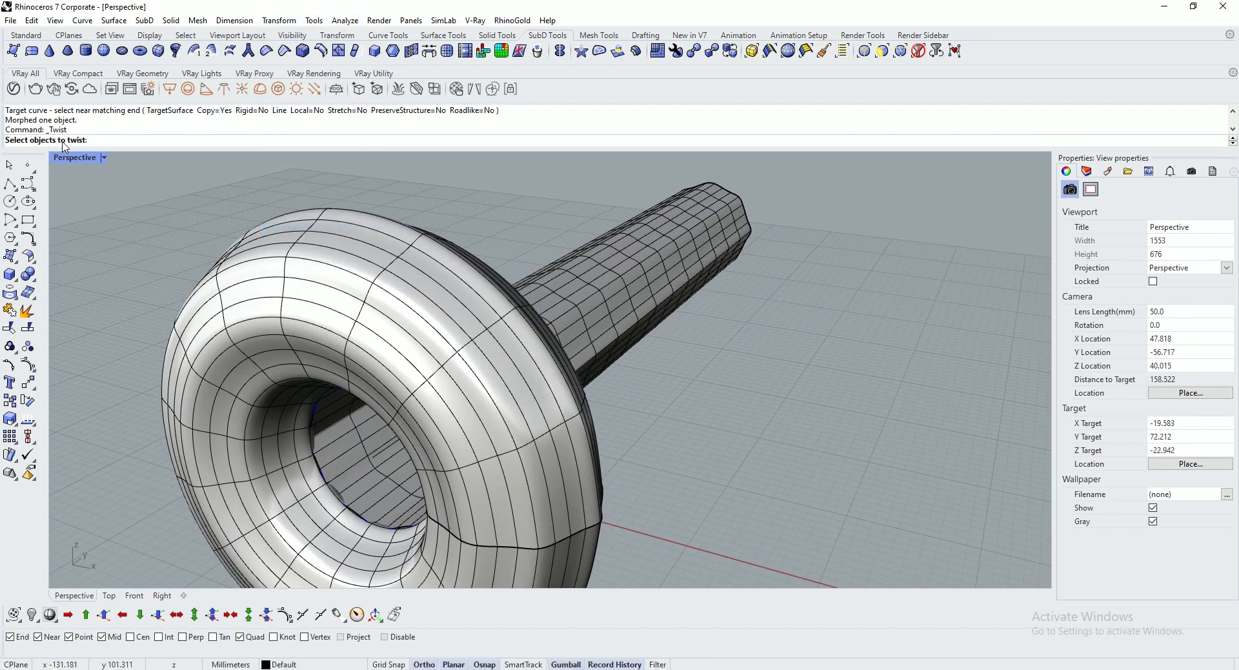
left_click(687, 292)
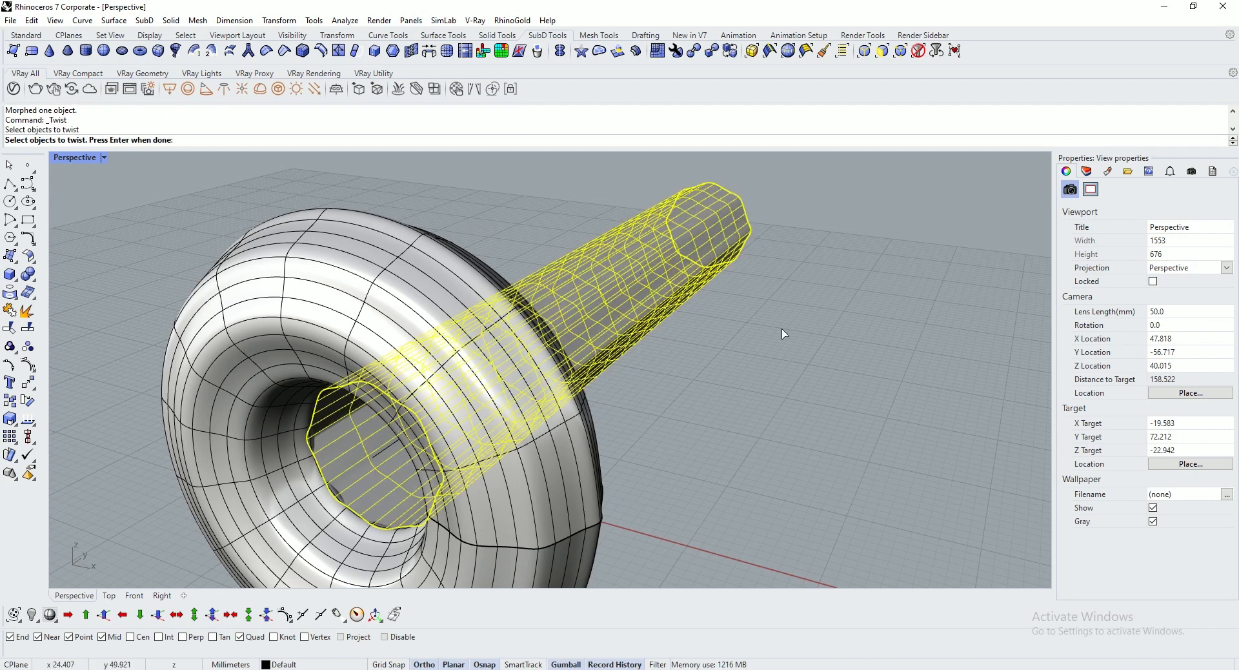
key("Return")
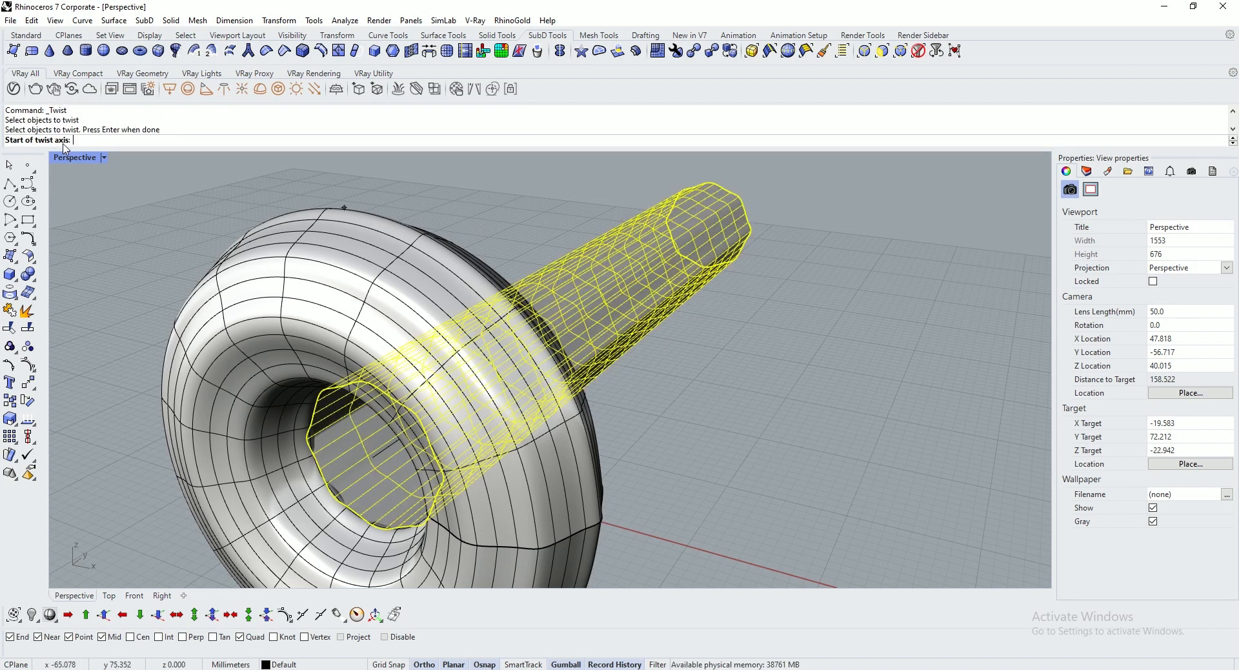
right_click_drag(480, 236, 507, 236)
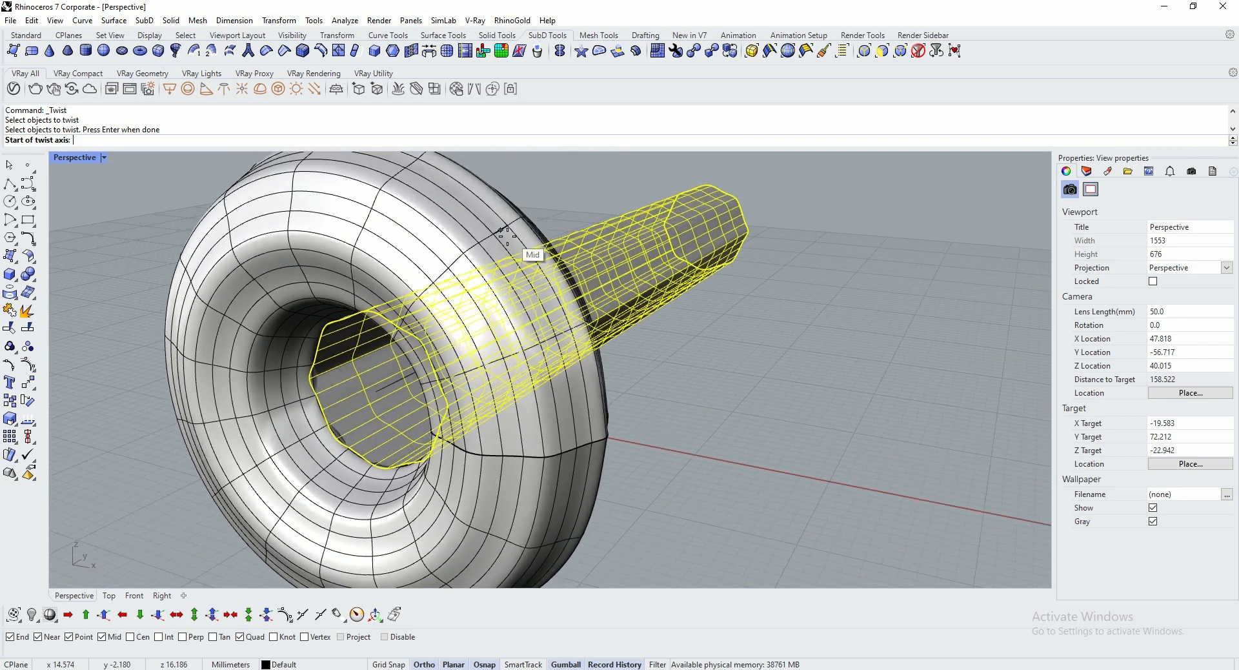
left_click(376, 391)
right_click_drag(808, 332, 578, 336)
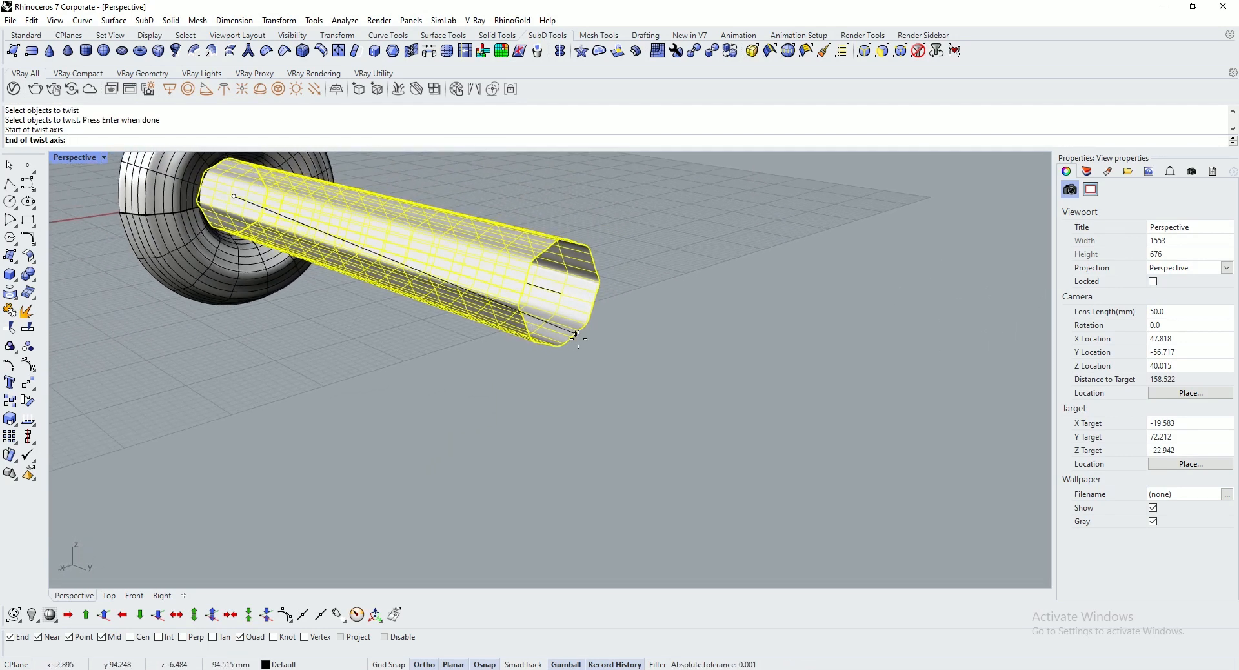
left_click(560, 293)
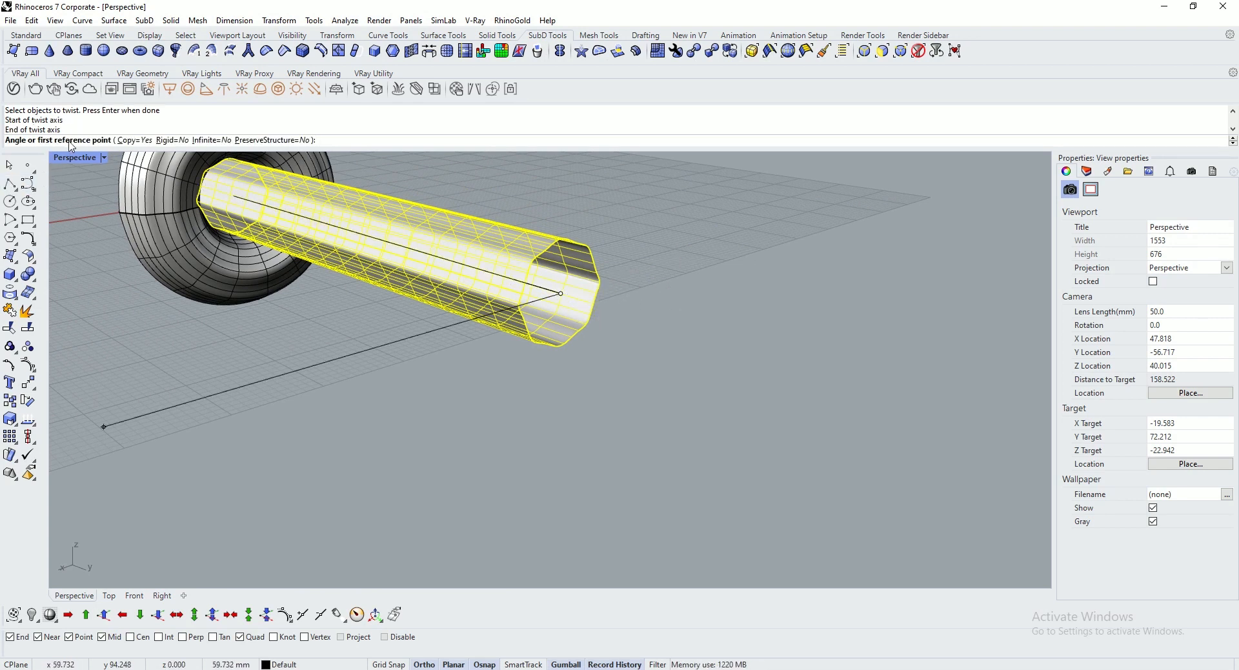
Step: Twist a copy of the straight tube by 540 degrees with two reference points and finish the twist
scroll(451, 449, "down", 4)
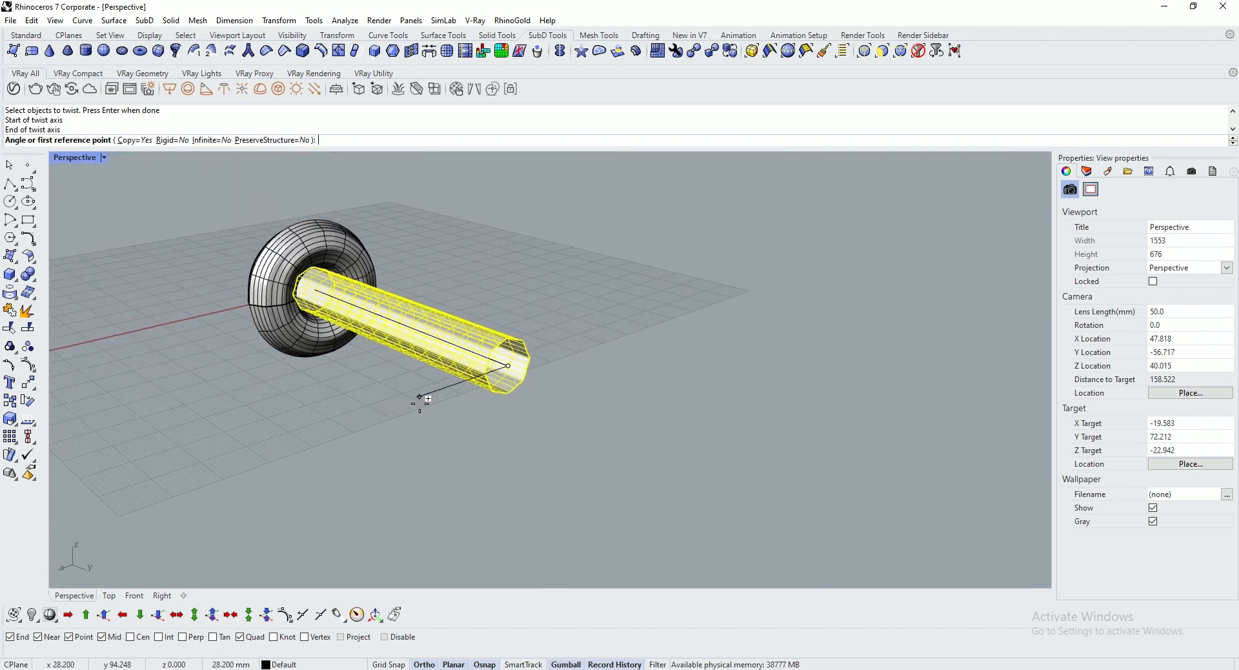
left_click(559, 349)
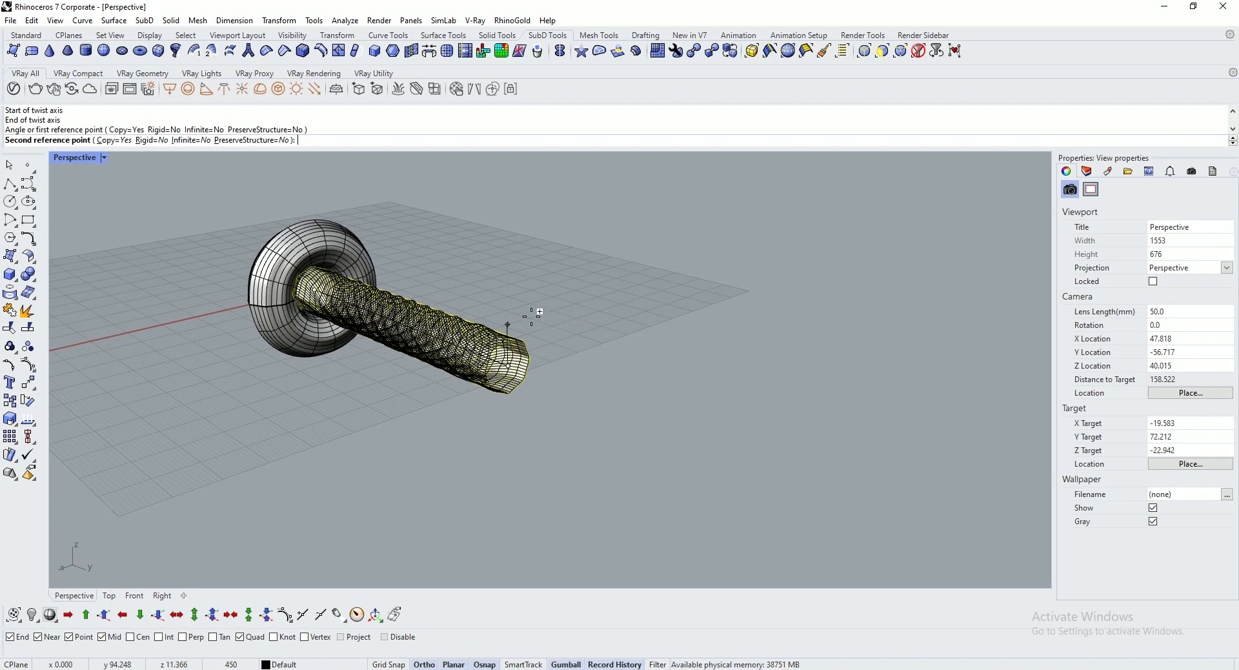
left_click(575, 325)
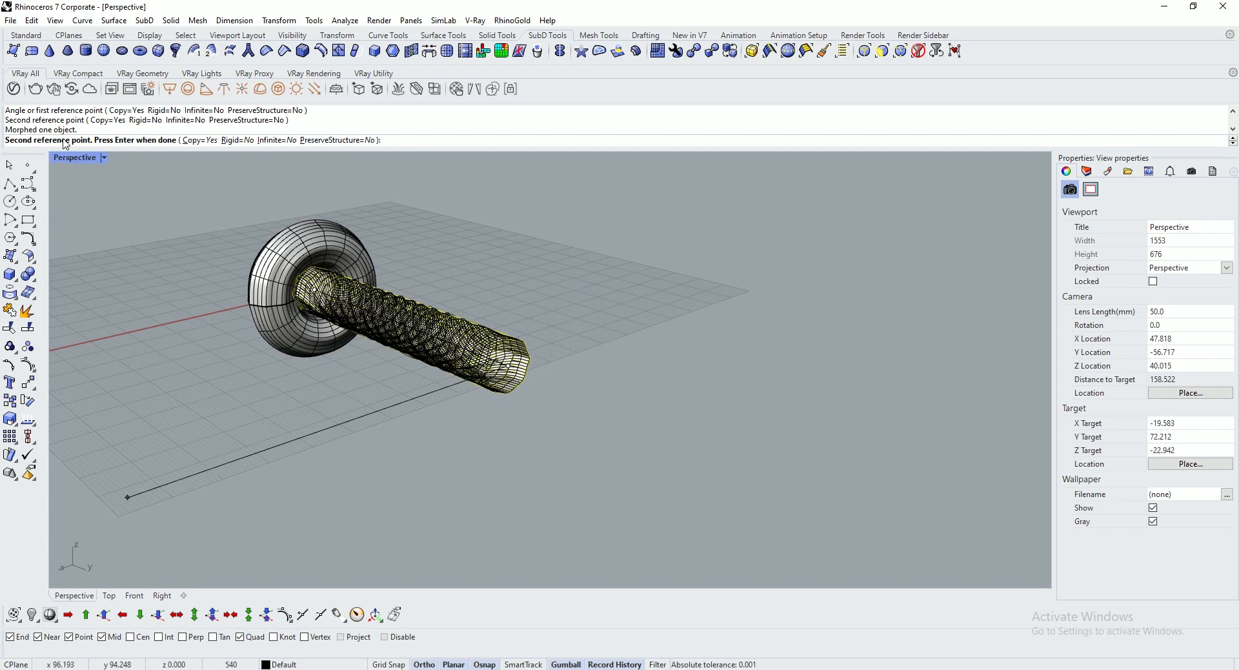
left_click(605, 317)
right_click(530, 267)
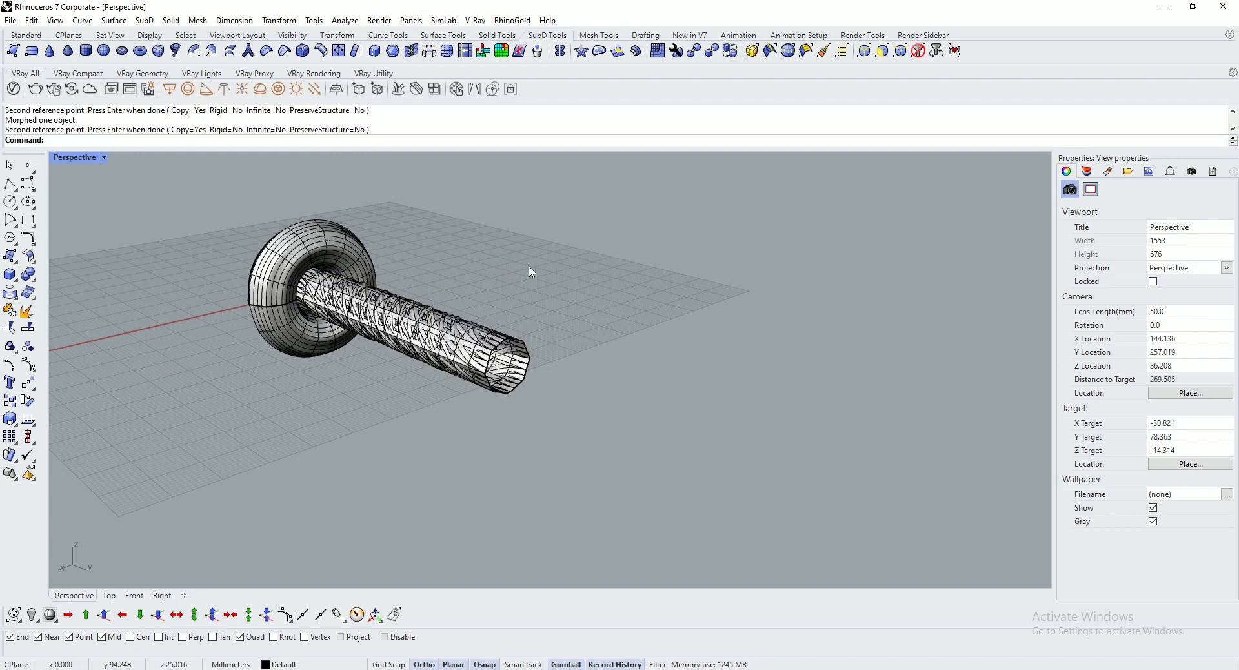
Step: Try to move the straight SubD tube sideways out of the overlapping twisted copies
right_click_drag(352, 344, 558, 362)
scroll(558, 362, "up", 3)
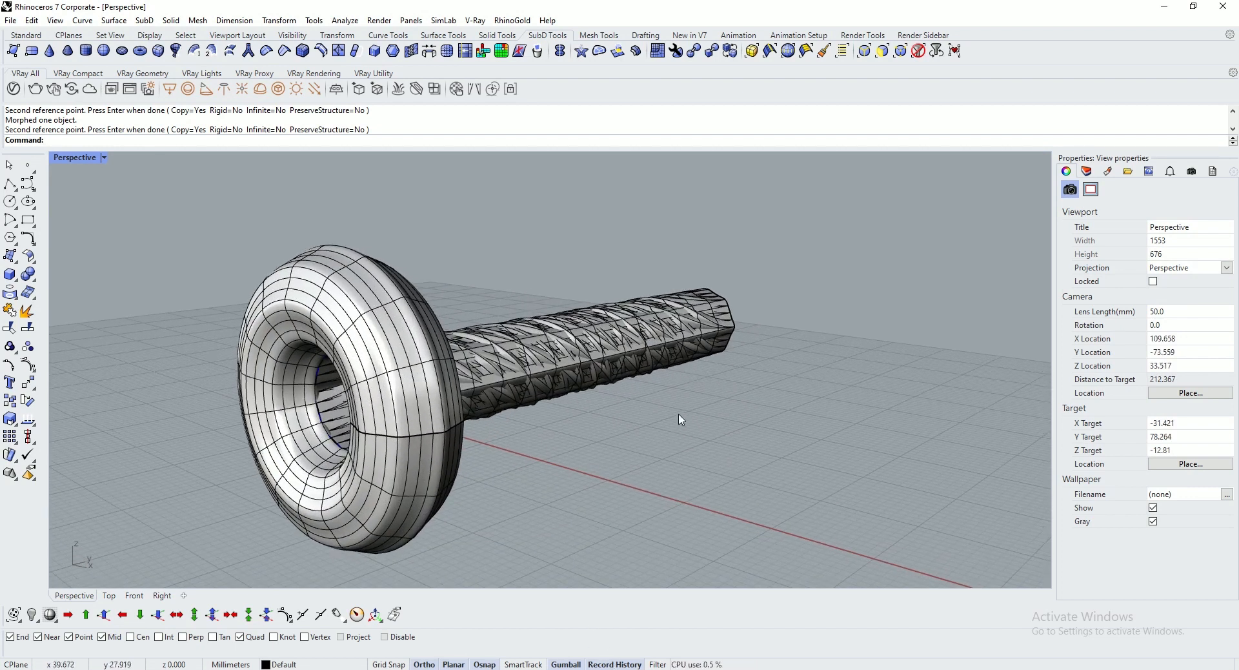
left_click(595, 335)
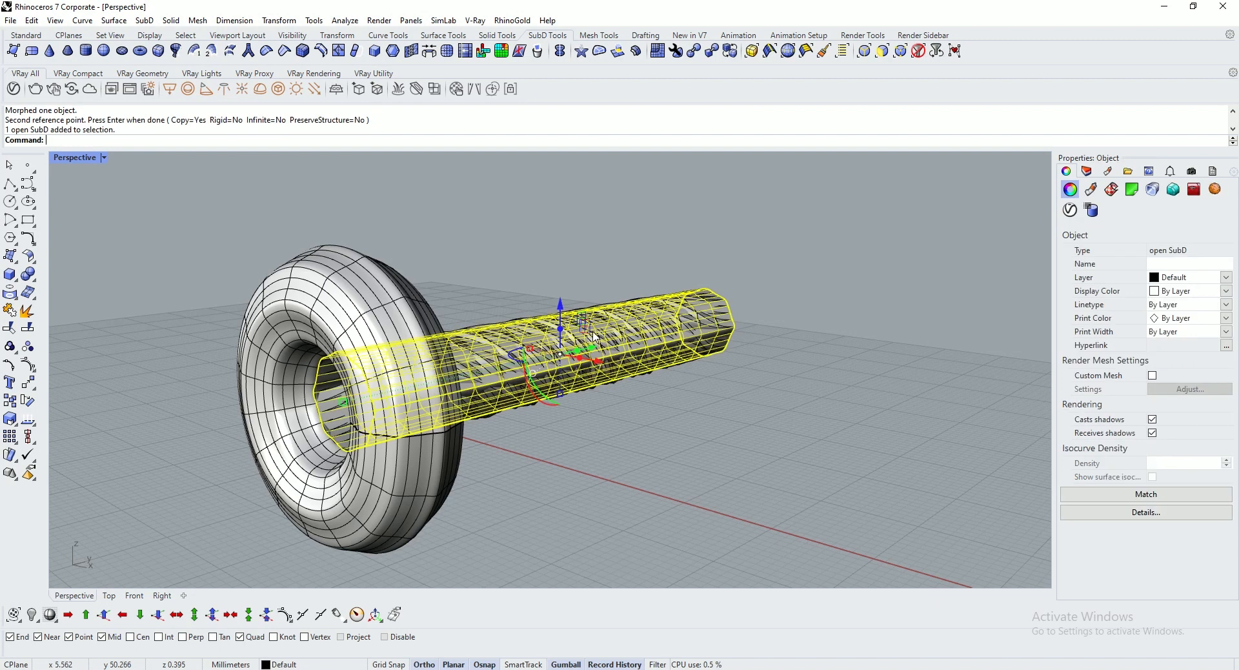
left_click_drag(602, 366, 837, 408)
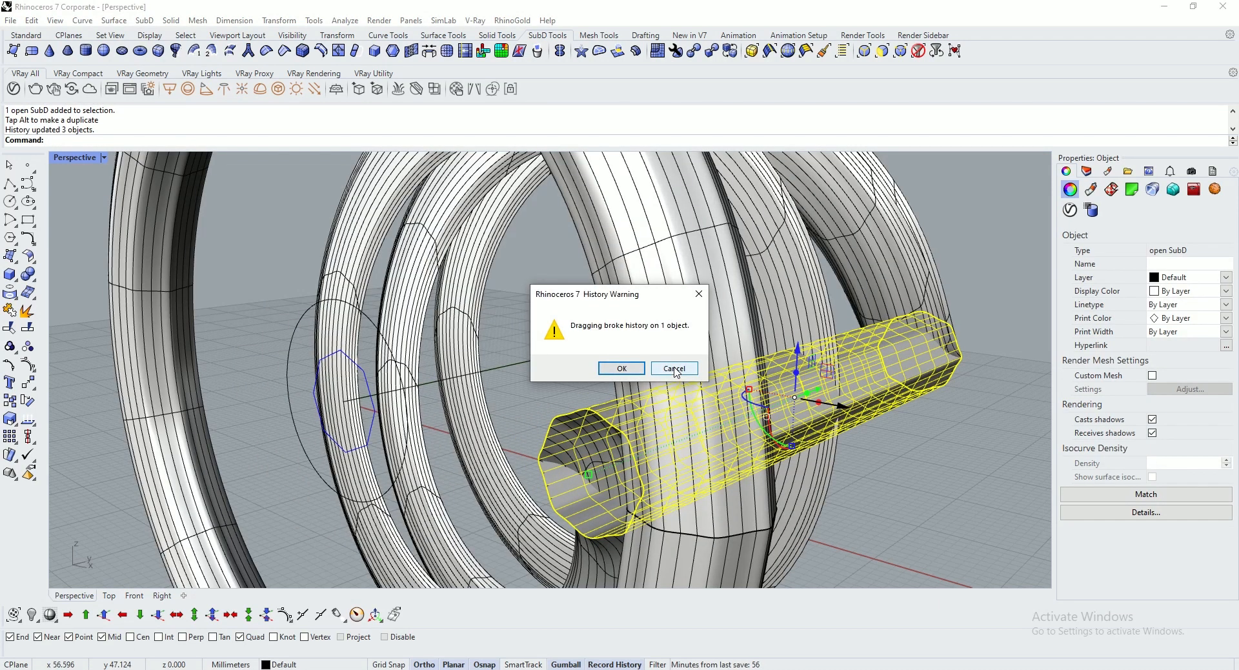
left_click(674, 370)
left_click(613, 424)
Step: Delete the overlapping straight and twisted SubD tubes behind the ring
left_click(601, 320)
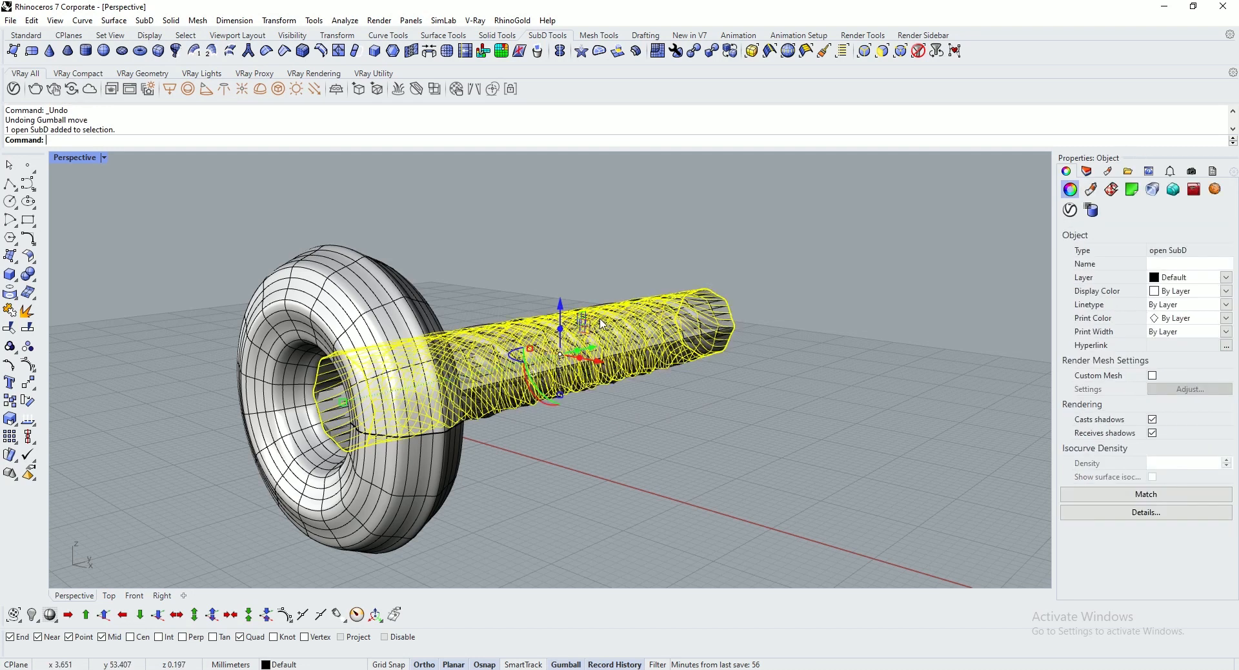
key("Delete")
left_click(626, 343)
key("Delete")
left_click(642, 369)
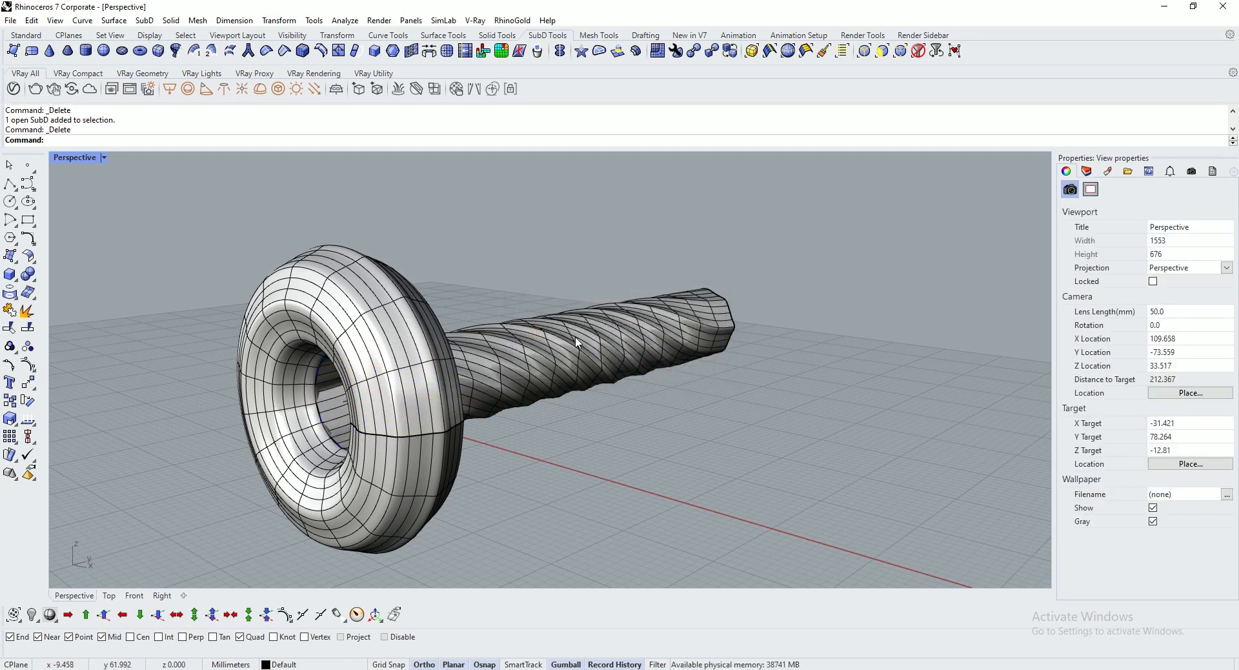
right_click_drag(600, 381, 565, 364)
left_click(546, 380)
key("Delete")
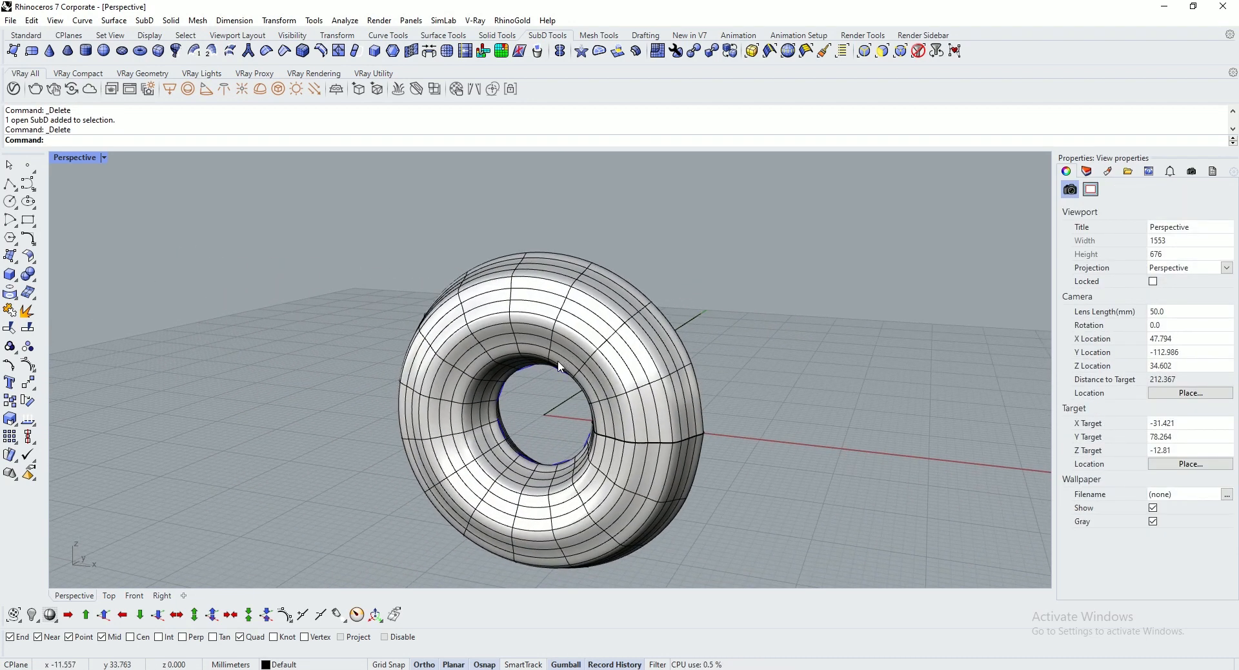
Step: Undo the tube deletions and the twist, then clear the selection
key("ctrl+z")
key("ctrl+z")
right_click_drag(812, 421, 733, 412)
key("ctrl+z")
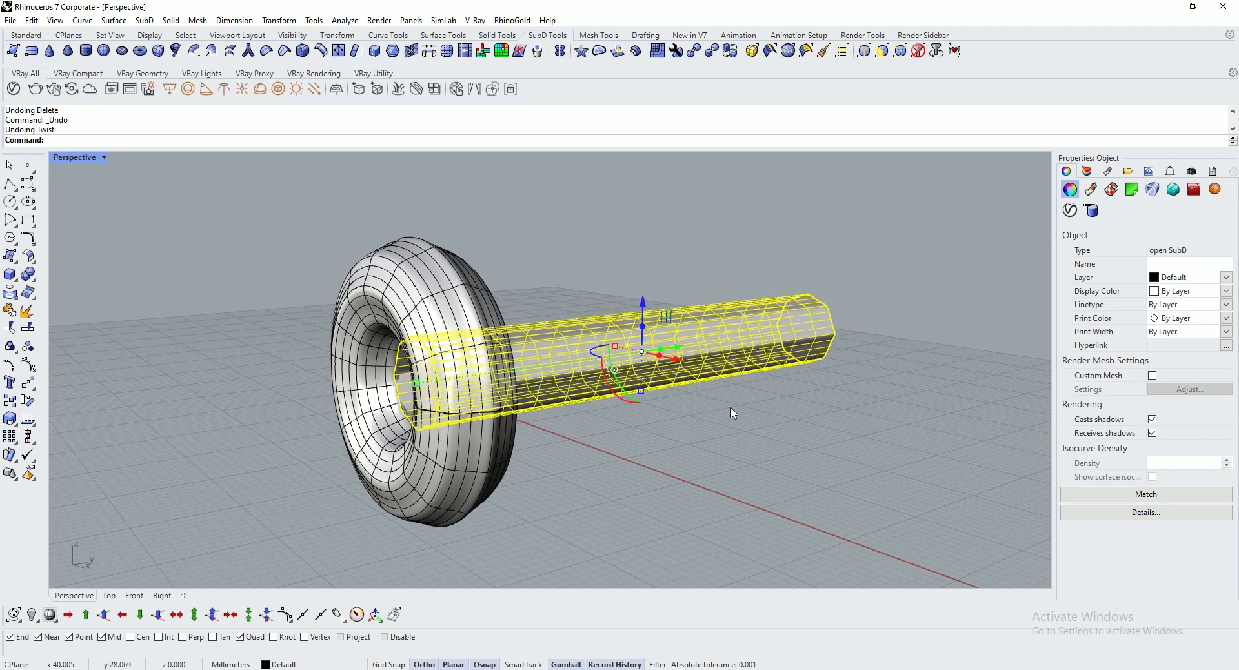
left_click(713, 421)
left_click(603, 351)
right_click_drag(644, 457, 717, 460)
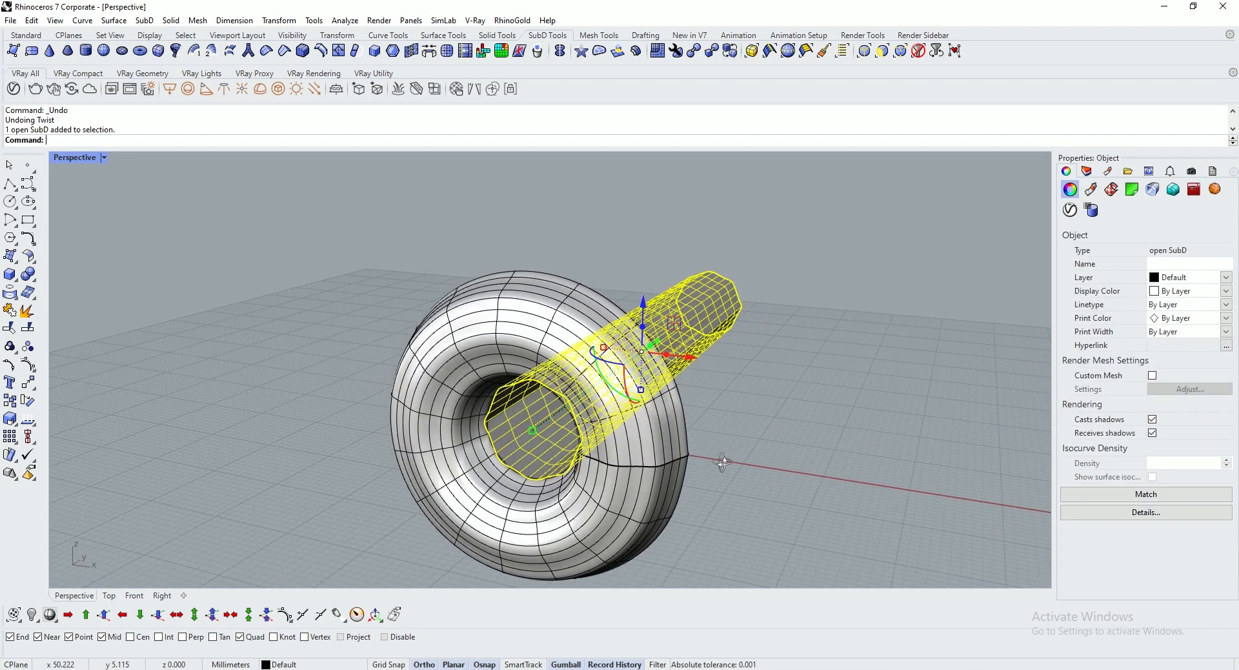
left_click(747, 447)
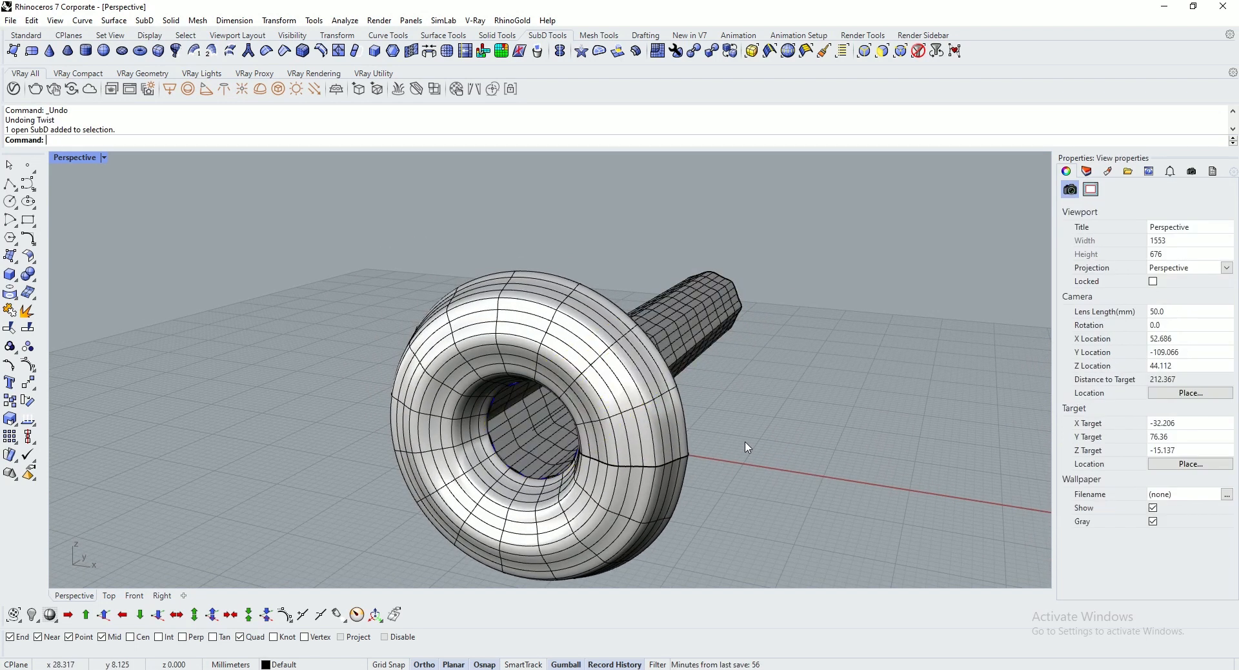
Step: Undo the flow along the circle and leave the straight SubD tube deselected
key("ctrl+z")
mouse_move(708, 405)
right_mouse_down()
mouse_move(742, 413)
mouse_move(702, 390)
right_mouse_up()
left_click(638, 350)
left_click(656, 428)
right_click_drag(656, 428, 550, 318)
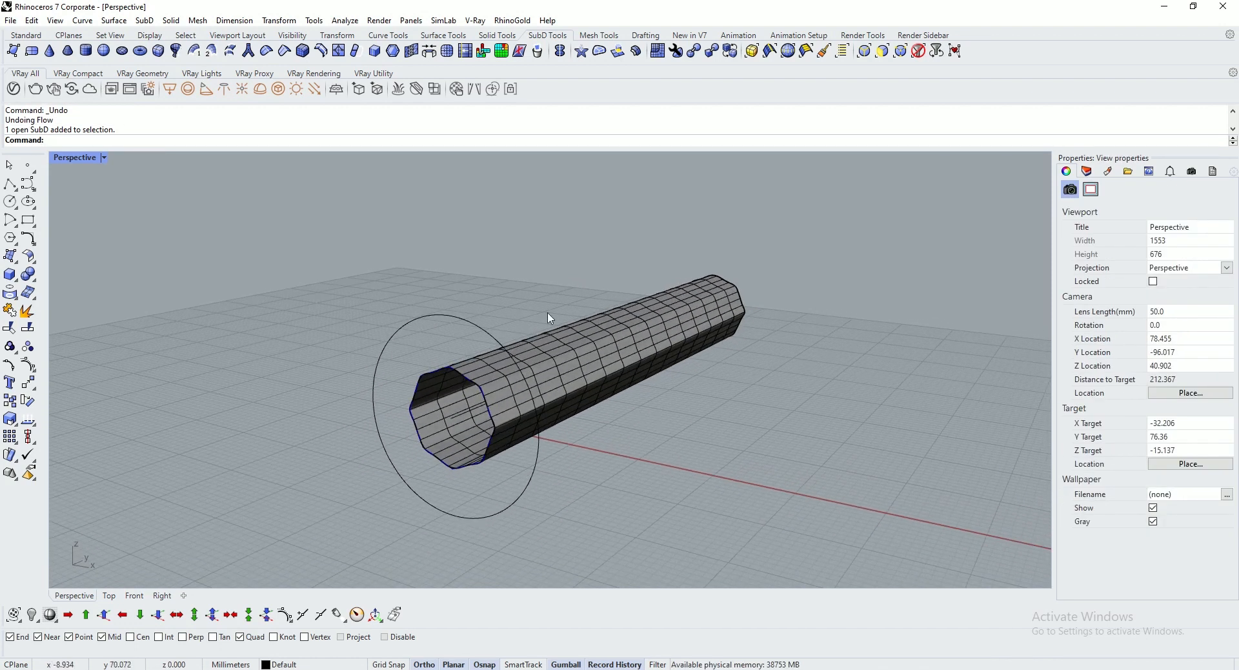
Step: Flow the straight SubD tube along the circle with Copy=Yes, using its centre line as base curve and picking the circle's upper part
left_click(279, 20)
left_click(358, 285)
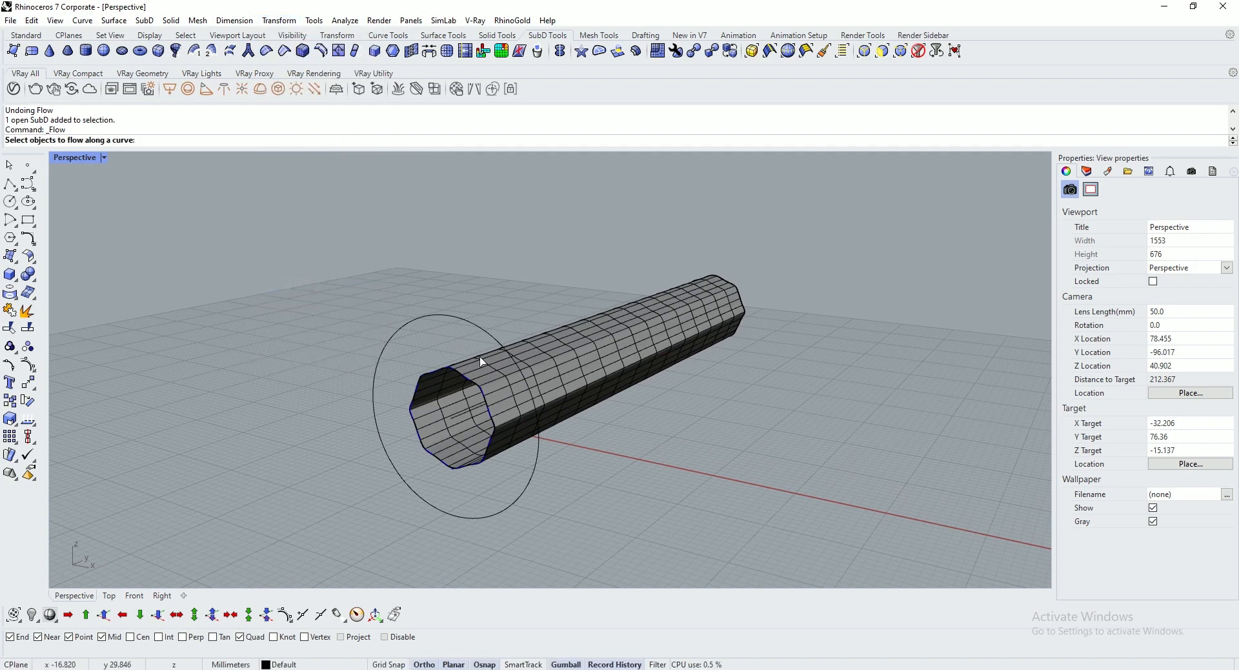
left_click(559, 364)
key("Return")
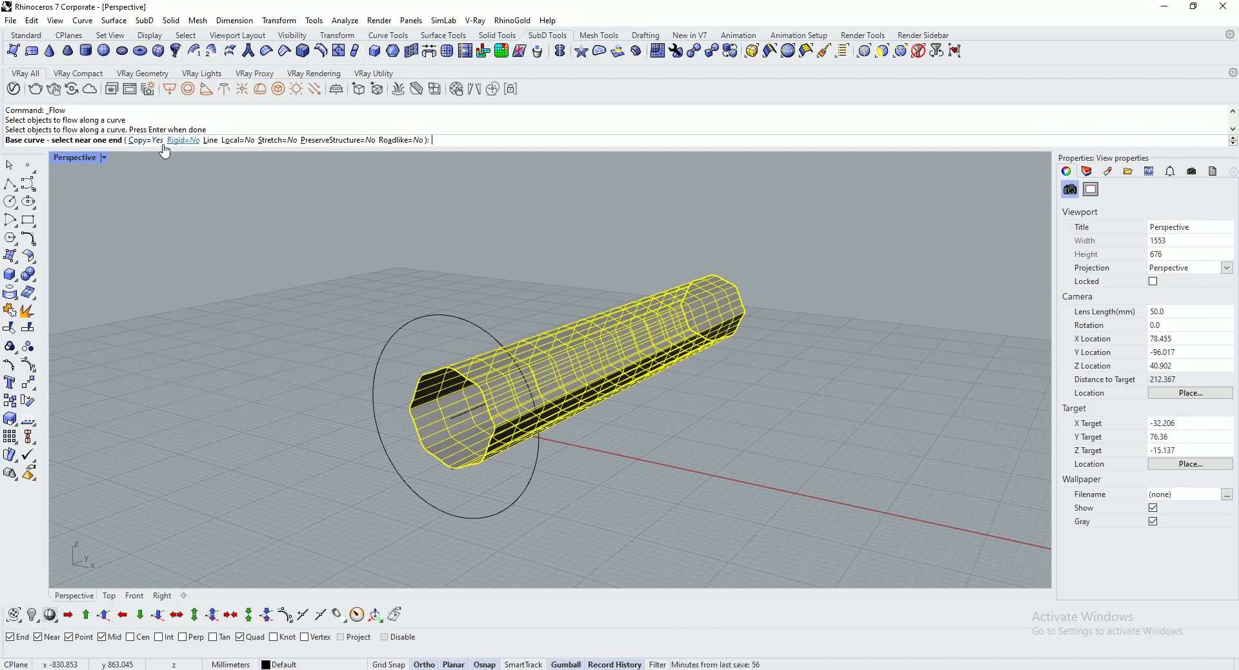
left_click(460, 420)
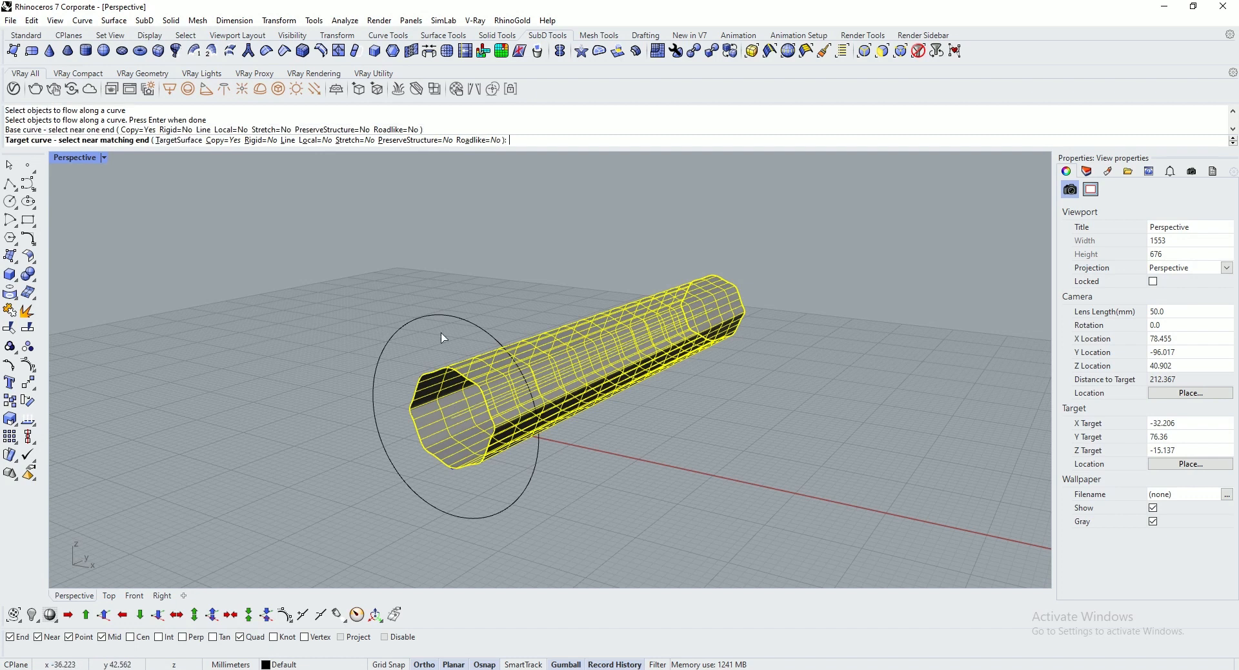
left_click(457, 321)
Step: Start a Twist of the straight SubD tube, running the axis along its centre line from the far end to the end inside the ring
right_click_drag(466, 320, 400, 227)
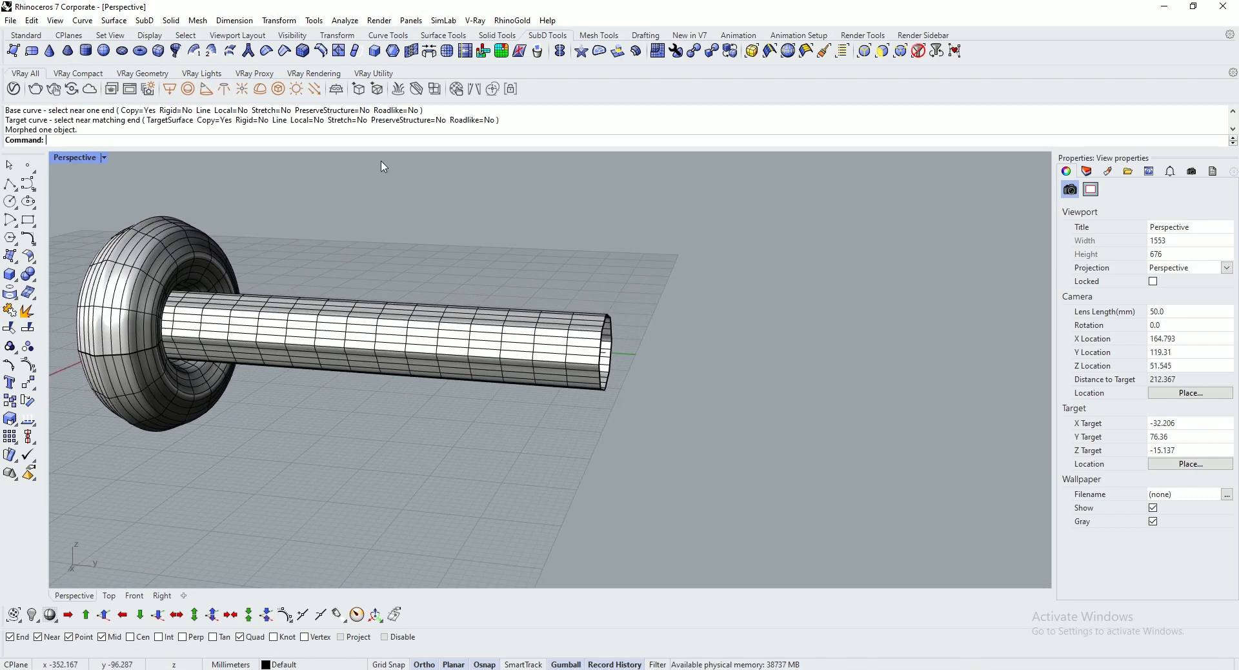
left_click(279, 20)
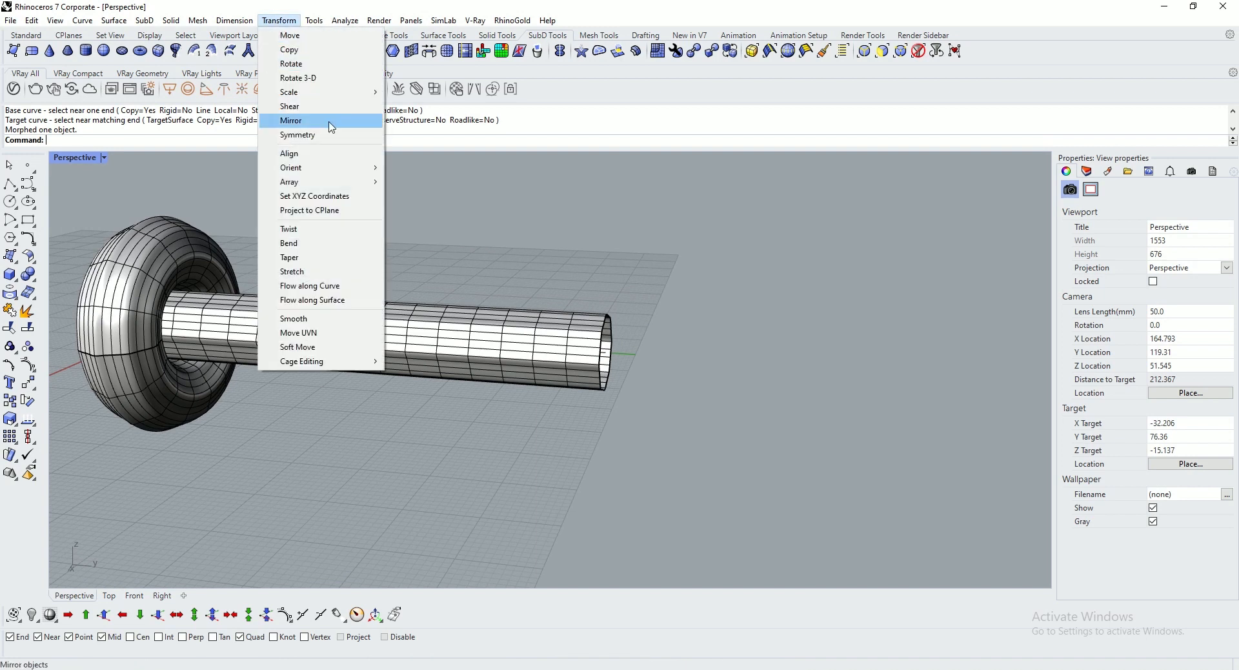
left_click(320, 231)
right_click_drag(322, 235, 518, 365)
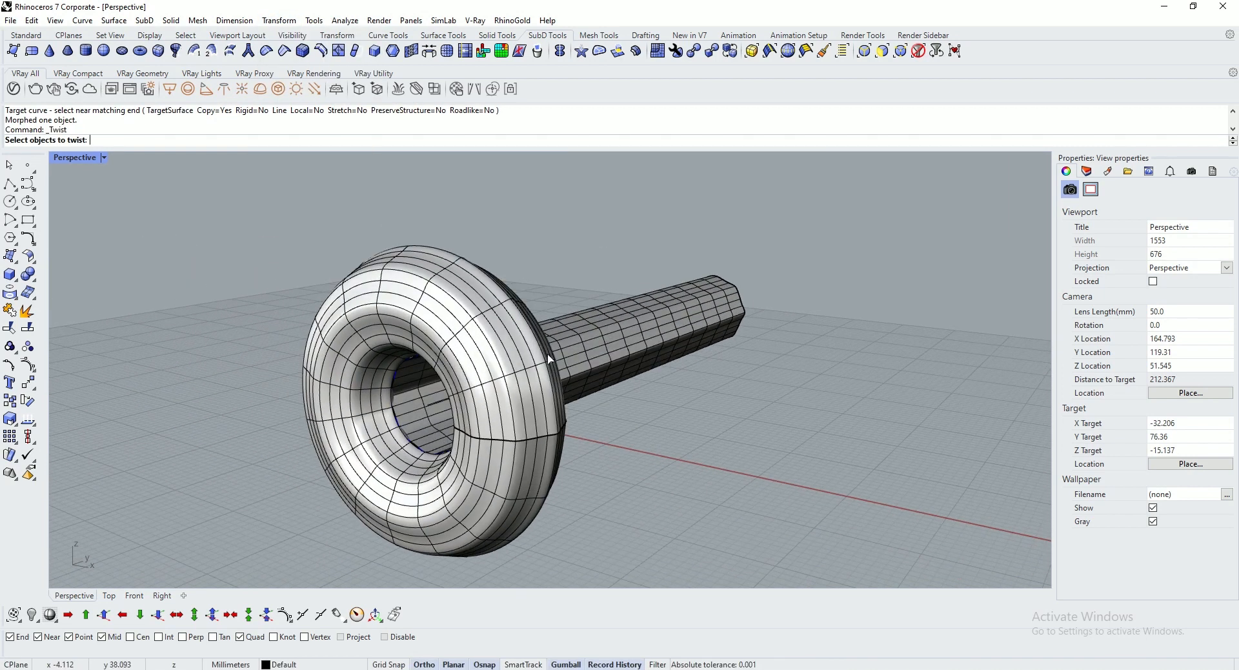
left_click(518, 365)
key("Return")
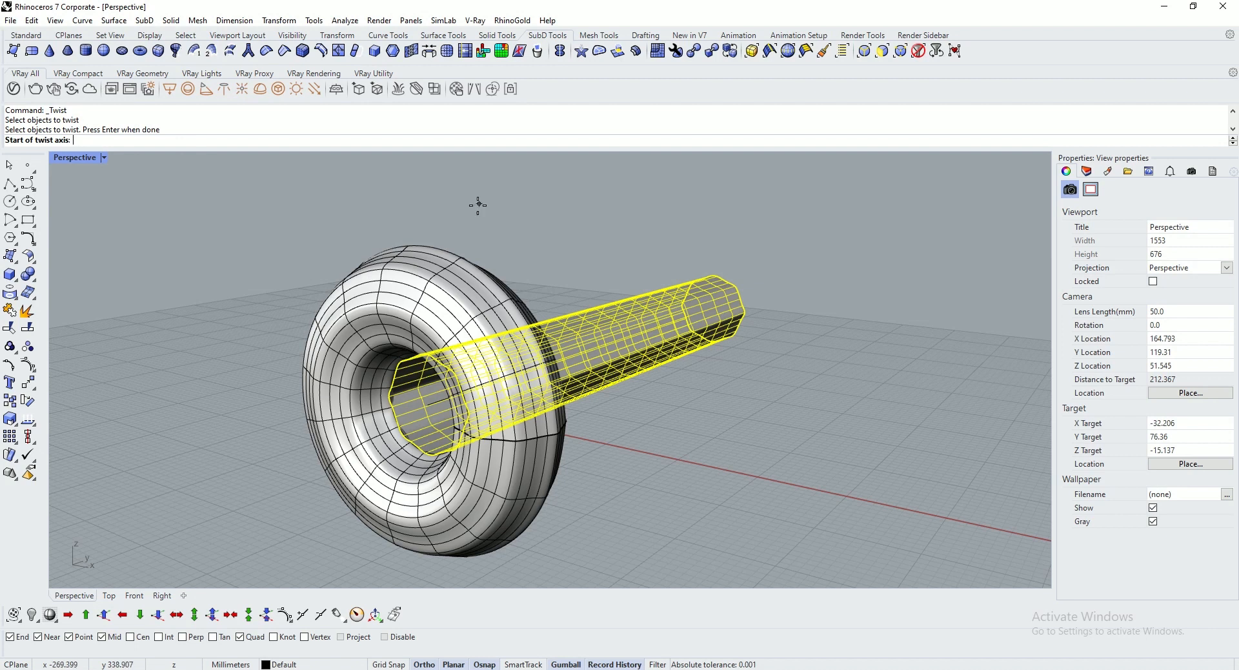
right_click_drag(426, 416, 636, 347)
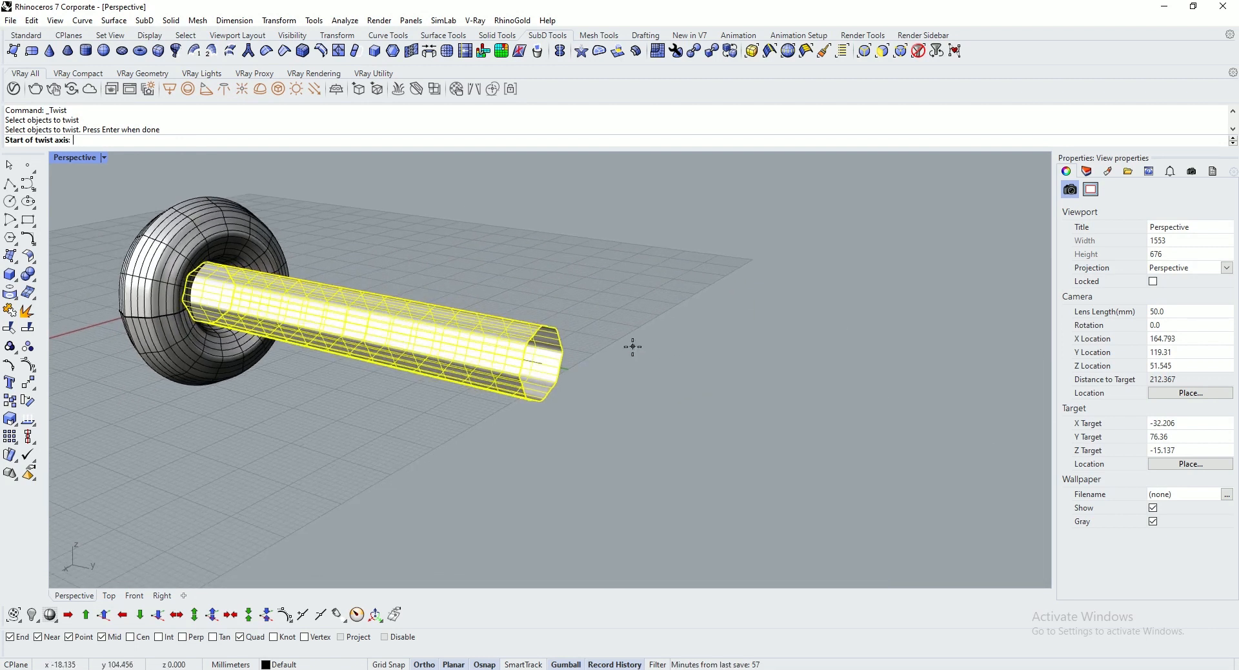
left_click(545, 362)
right_click_drag(546, 362, 550, 426)
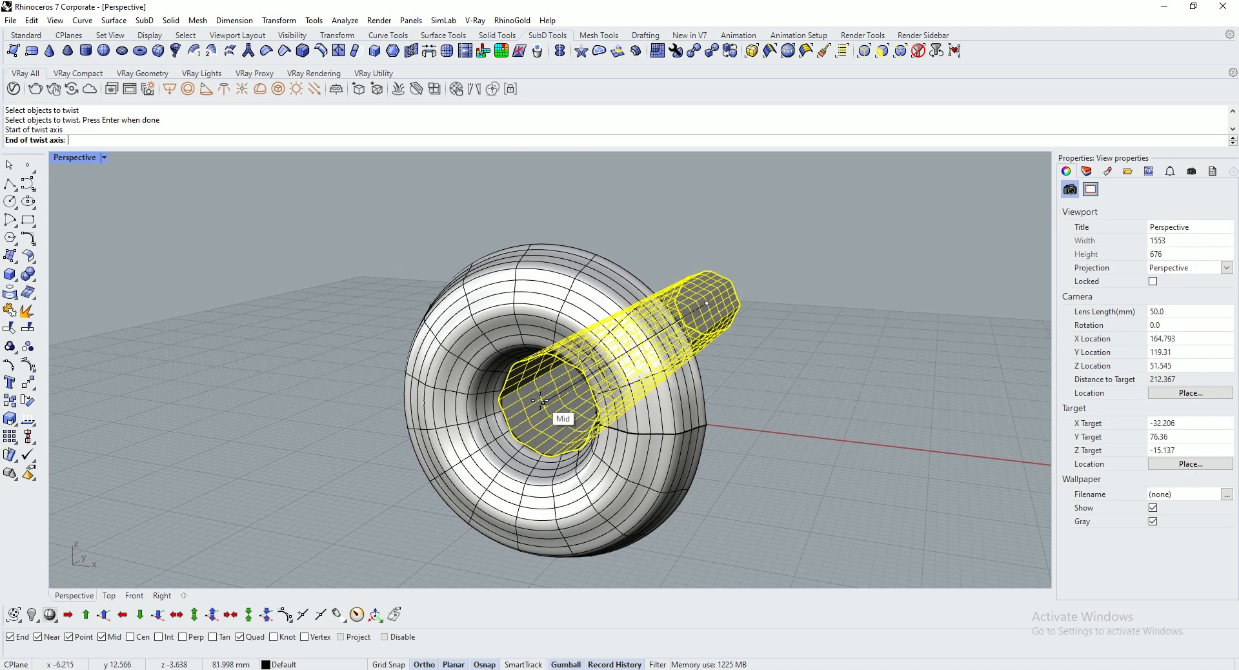
left_click(548, 405)
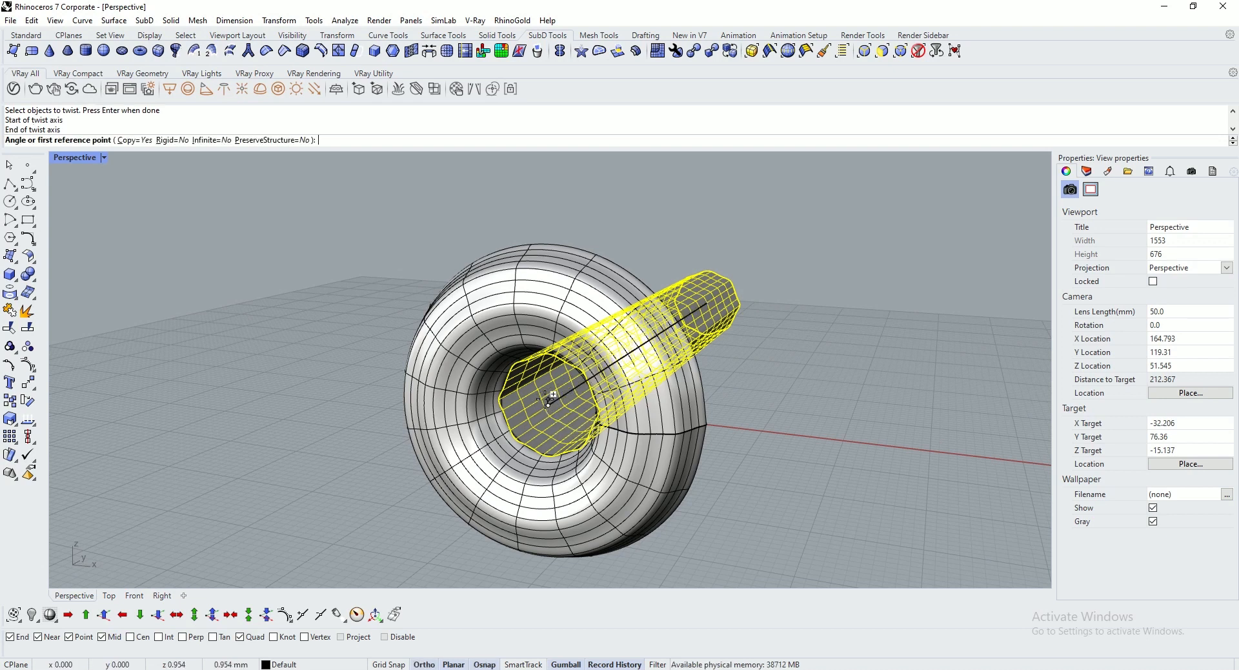
Step: Twist the tube one full turn with Copy=No, using reference points beside the ring, and dismiss the history warning
left_click(133, 140)
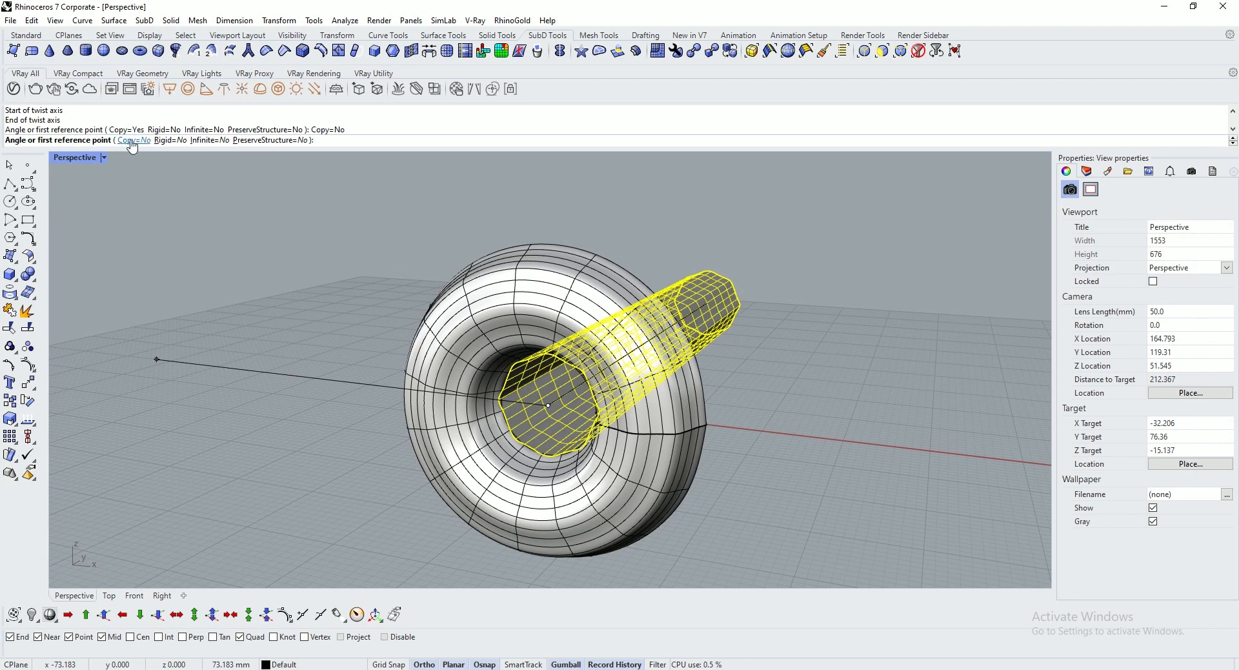
scroll(278, 316, "down", 6)
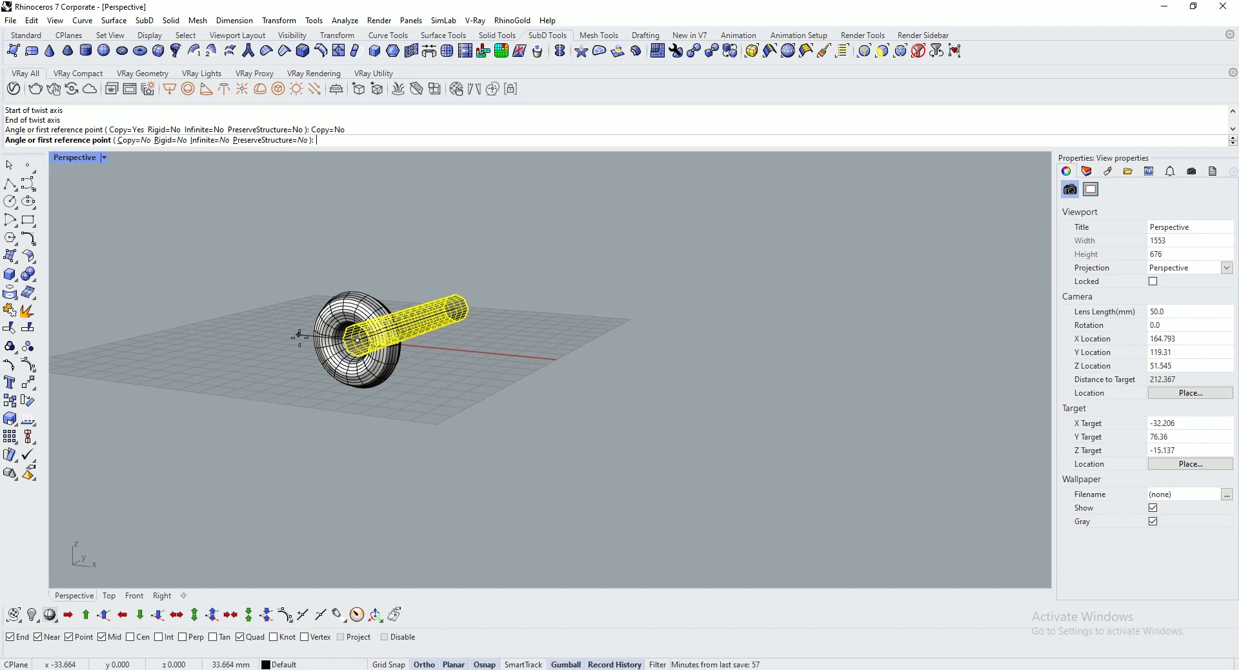
scroll(271, 332, "down", 2)
scroll(272, 277, "up", 7)
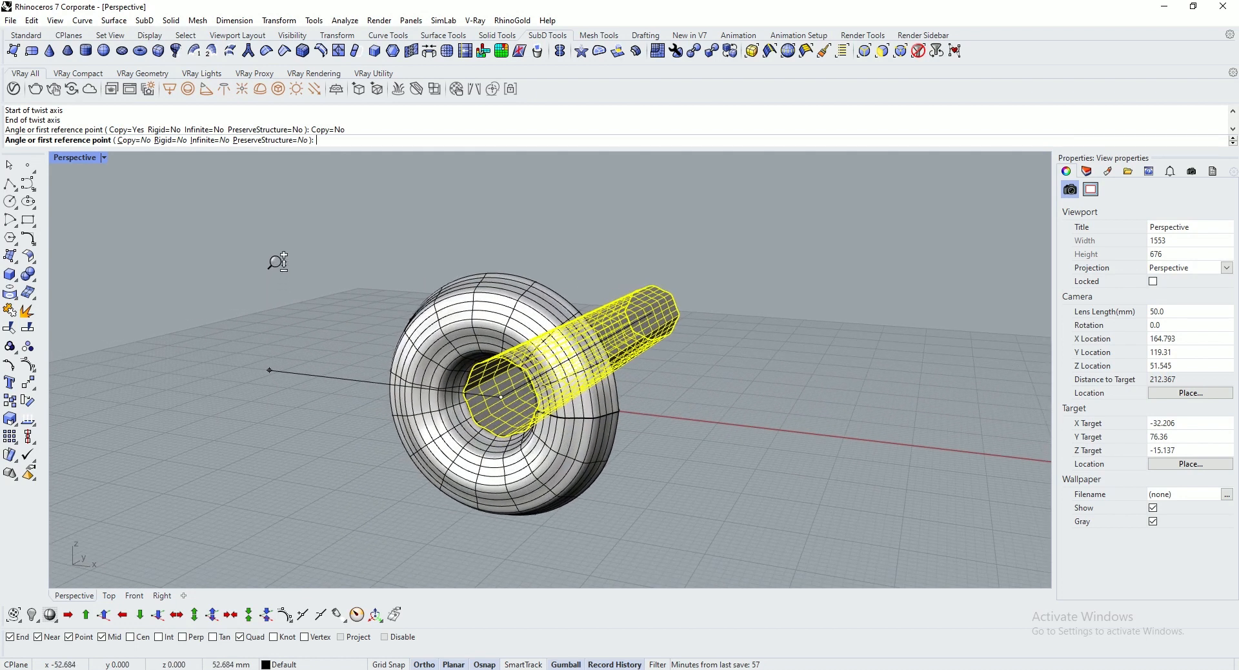
left_click(339, 378)
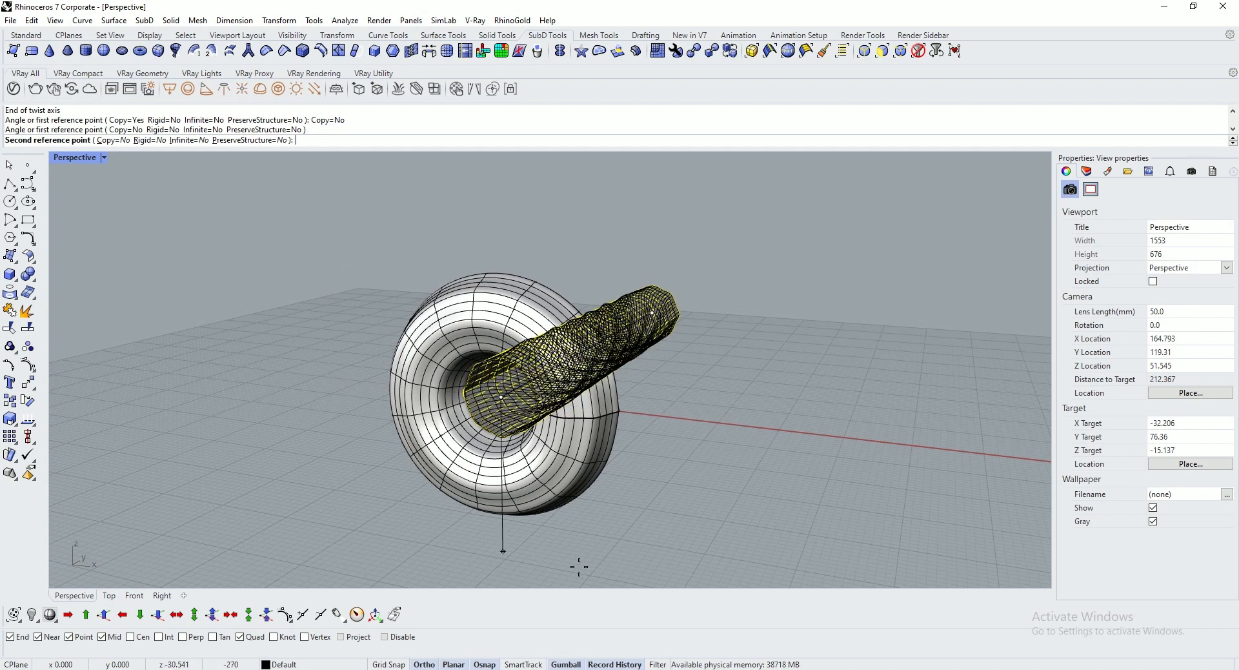
left_click(326, 437)
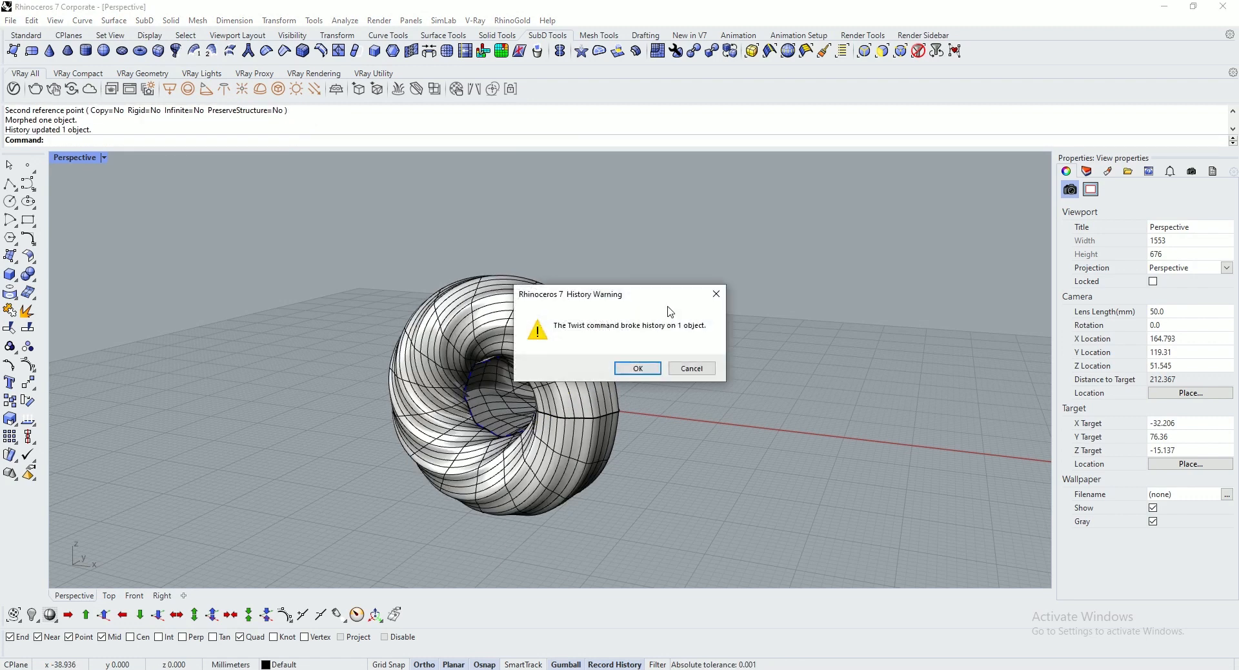
left_click(689, 369)
Step: Rotate the twisted SubD ring by -90 degrees in its own plane and accept the history warning
right_click_drag(688, 369, 790, 323)
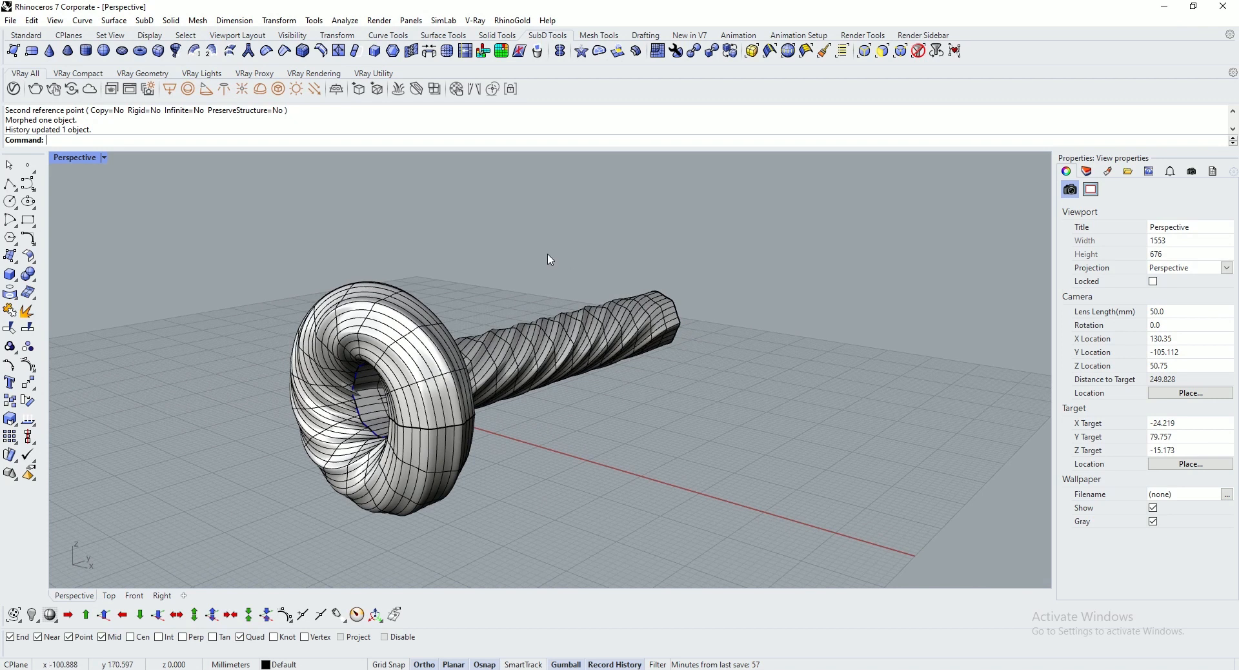
left_click(429, 347)
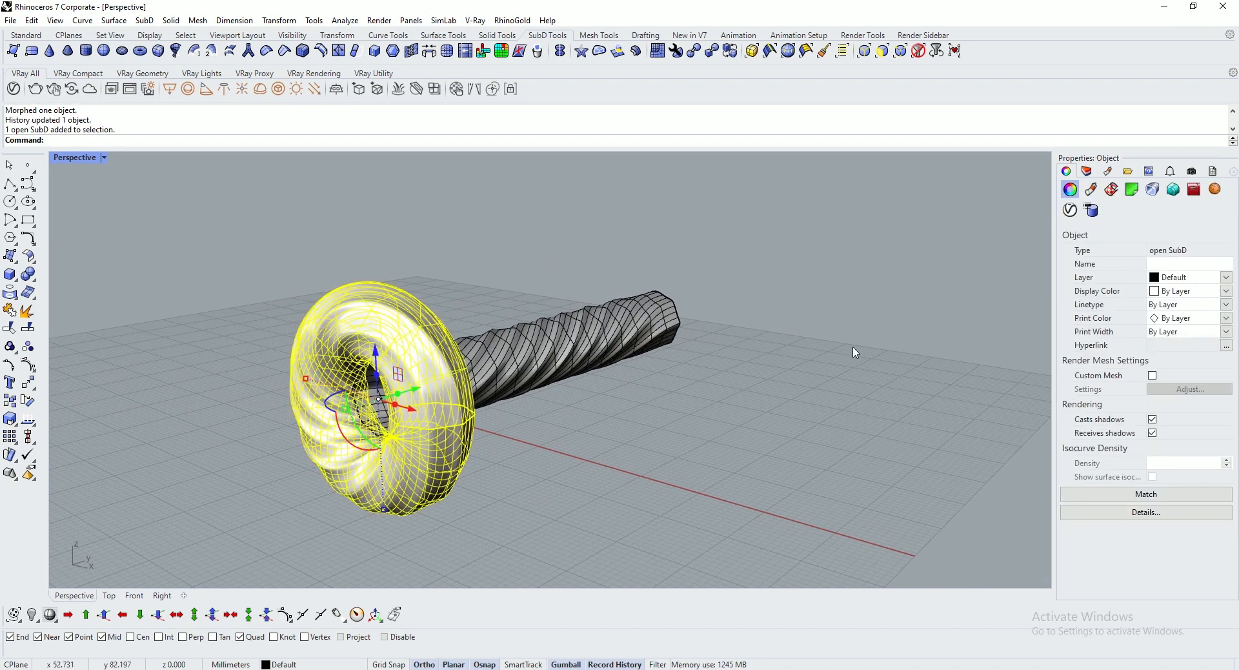
left_click(641, 443)
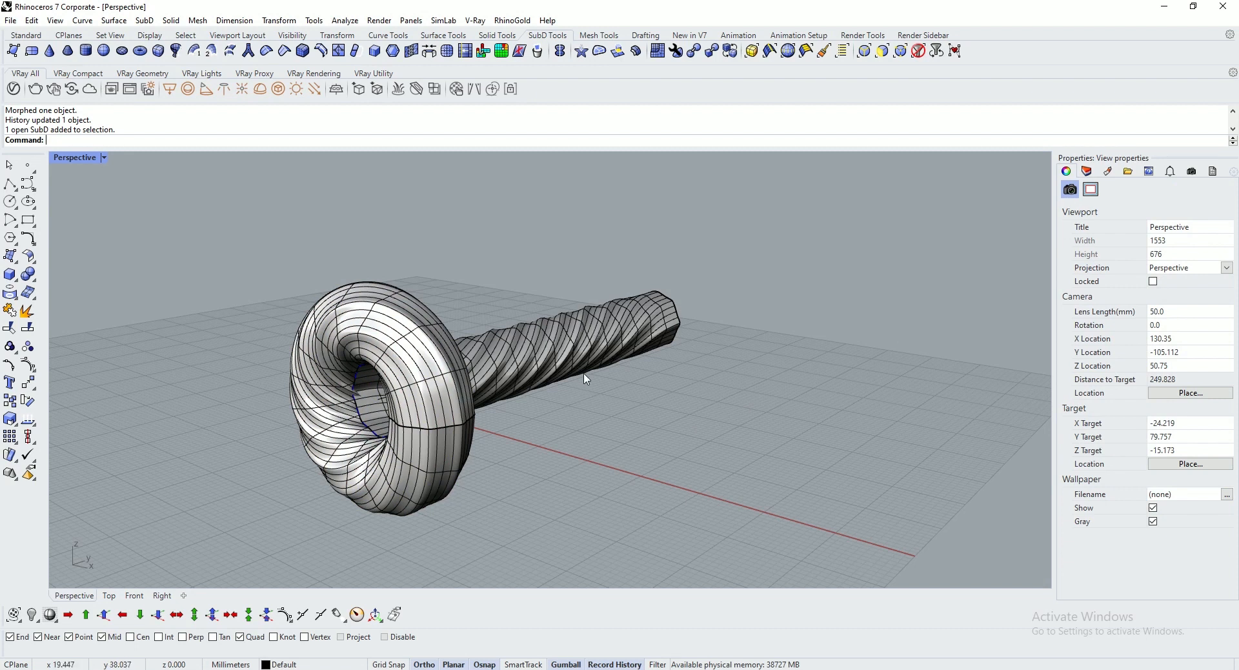
right_click_drag(517, 418, 718, 385)
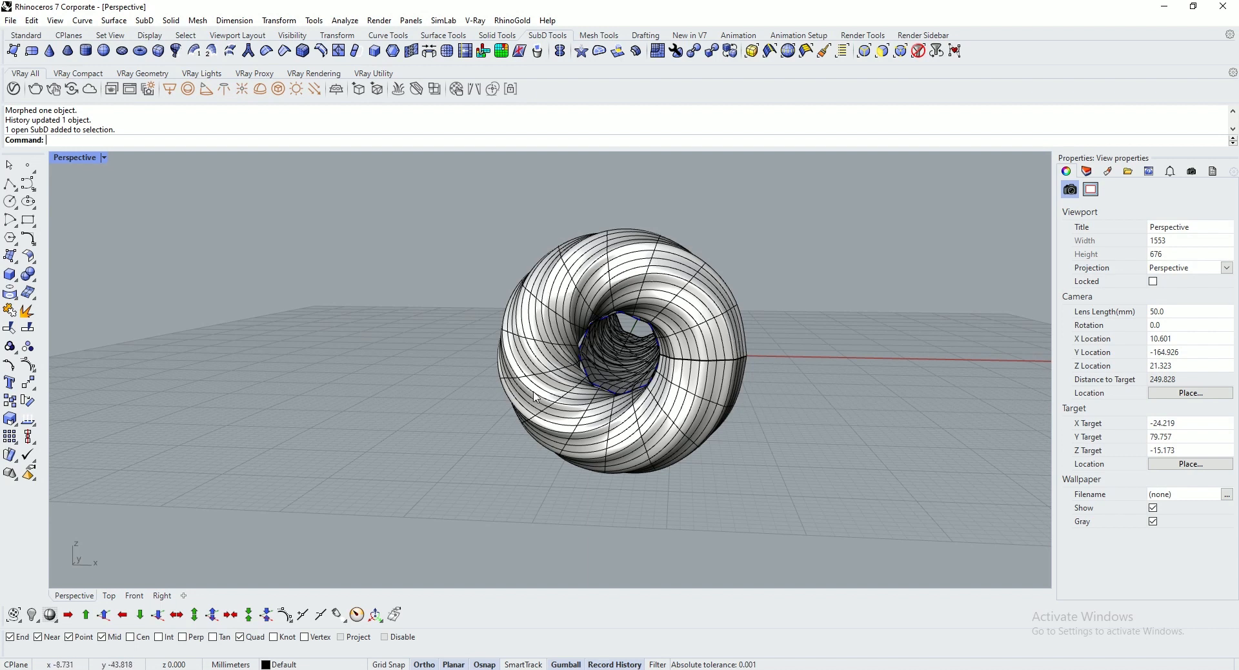
right_click_drag(611, 433, 413, 382)
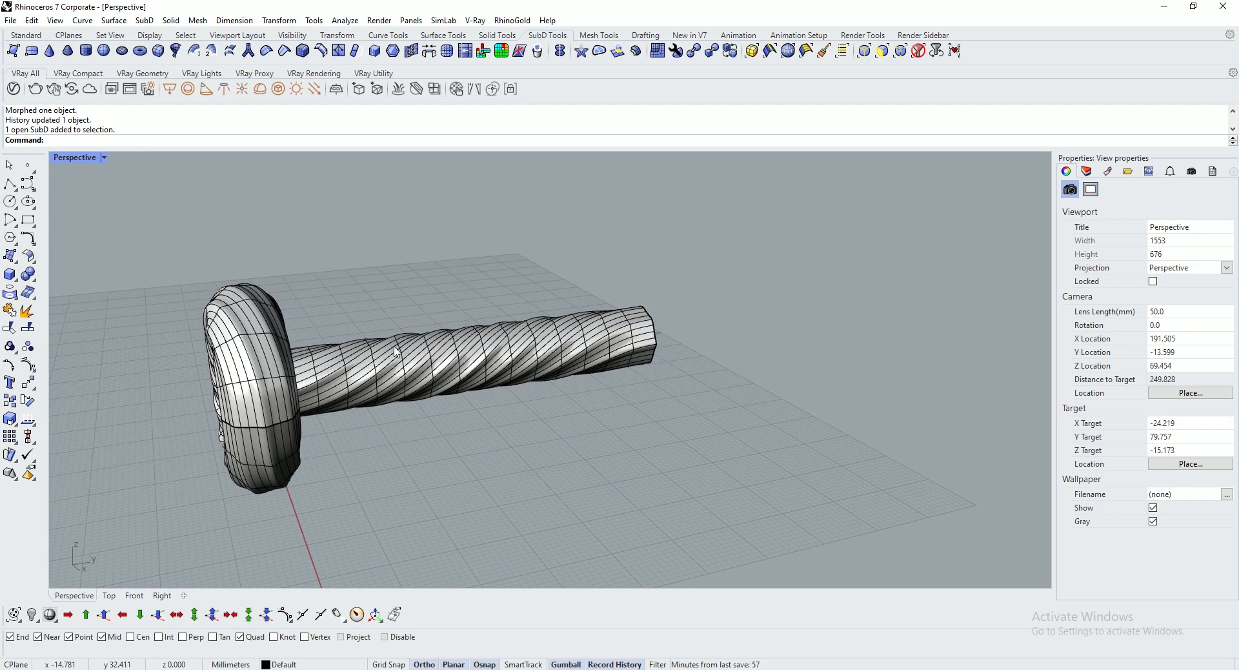
right_click_drag(467, 469, 571, 442)
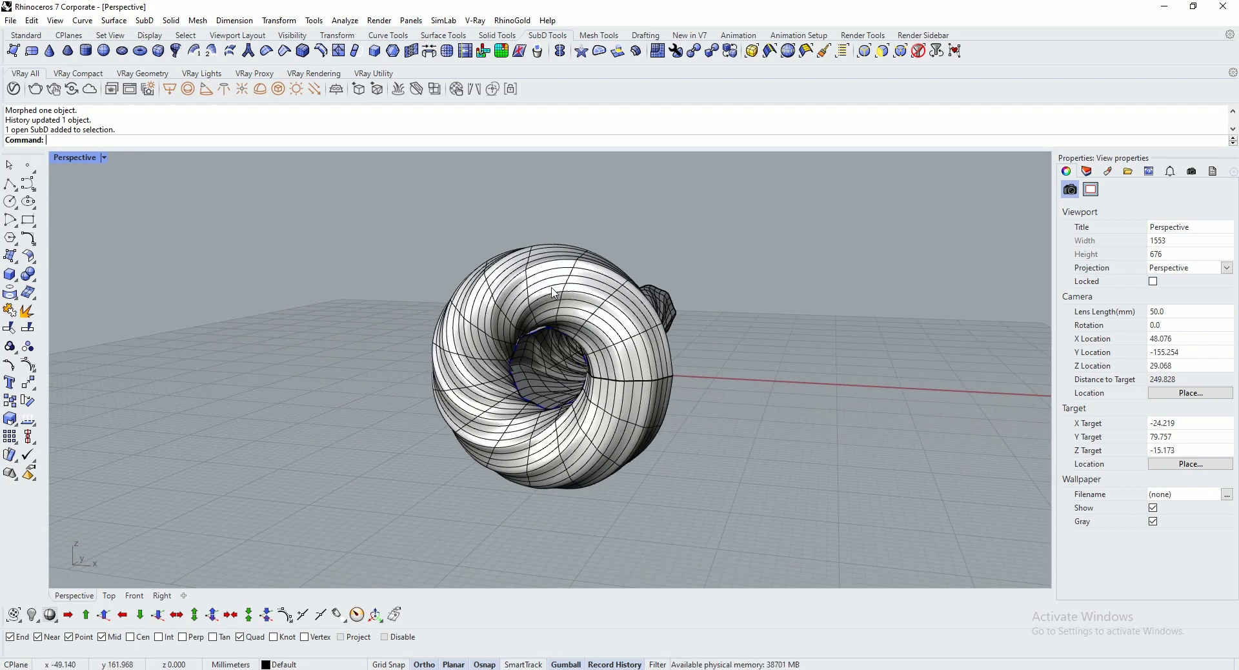
left_click(650, 367)
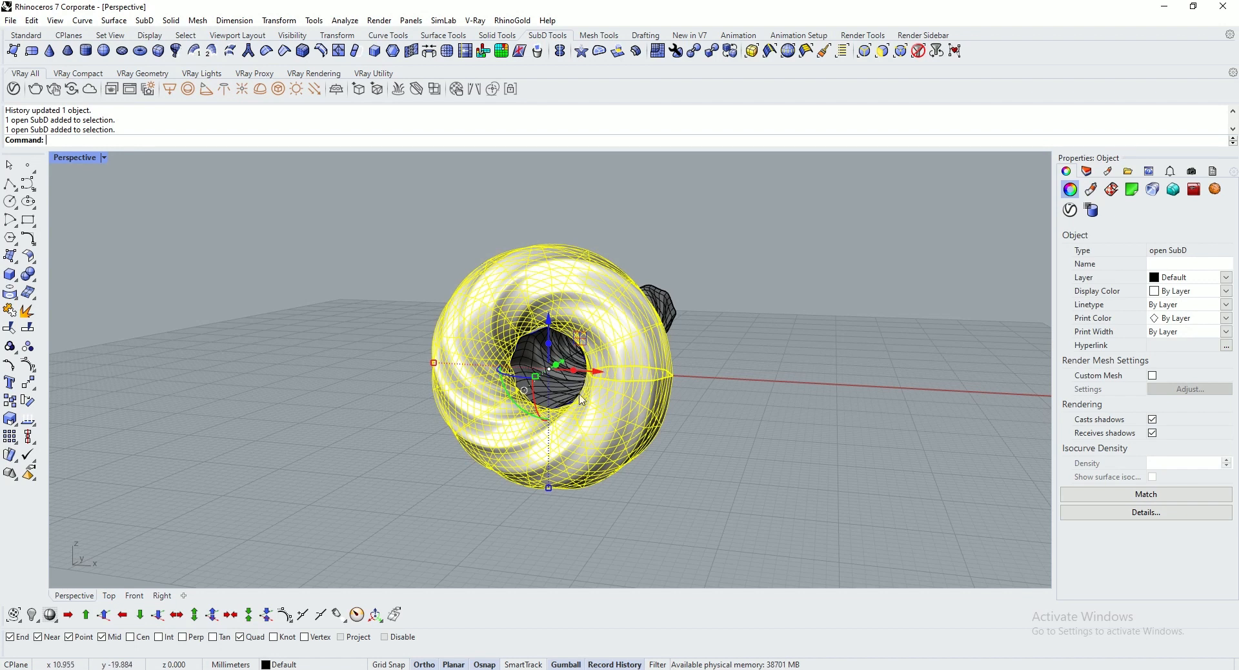
left_click(524, 408)
type("-90")
key("Return")
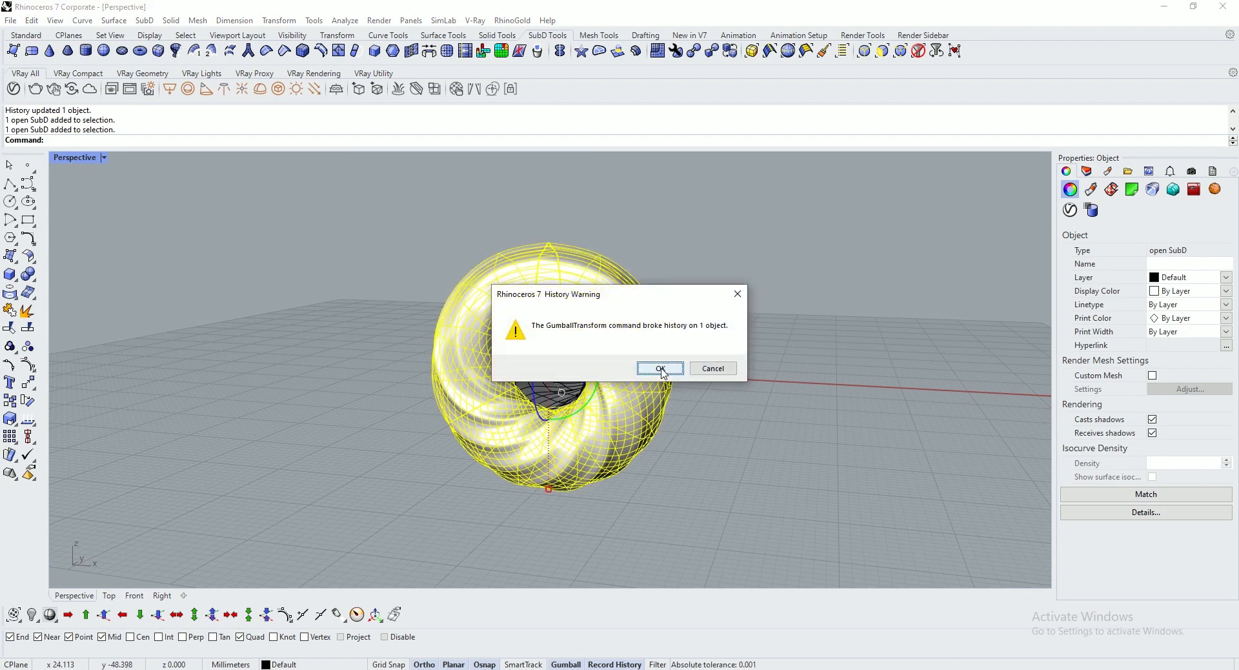
left_click(660, 369)
key("Escape")
Step: Examine the rotated ring and the twisted source tube, selecting each in turn and clearing the selection
right_click_drag(558, 297, 548, 349)
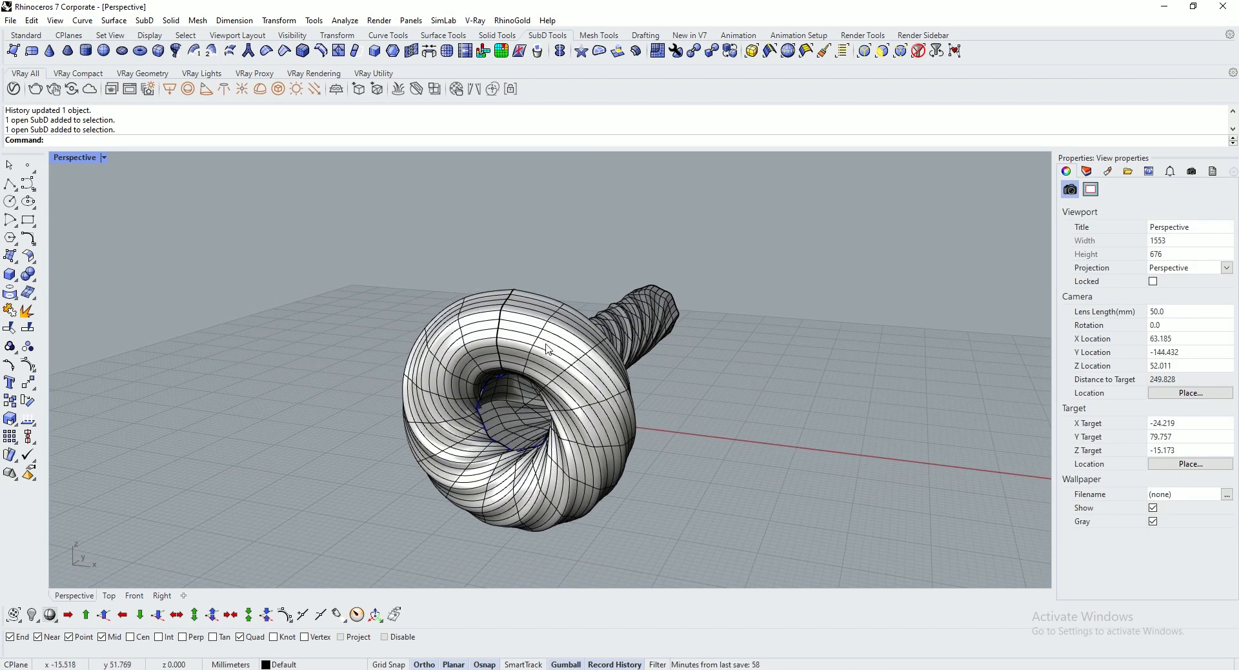
left_click(521, 333)
left_click(632, 313)
left_click(515, 327)
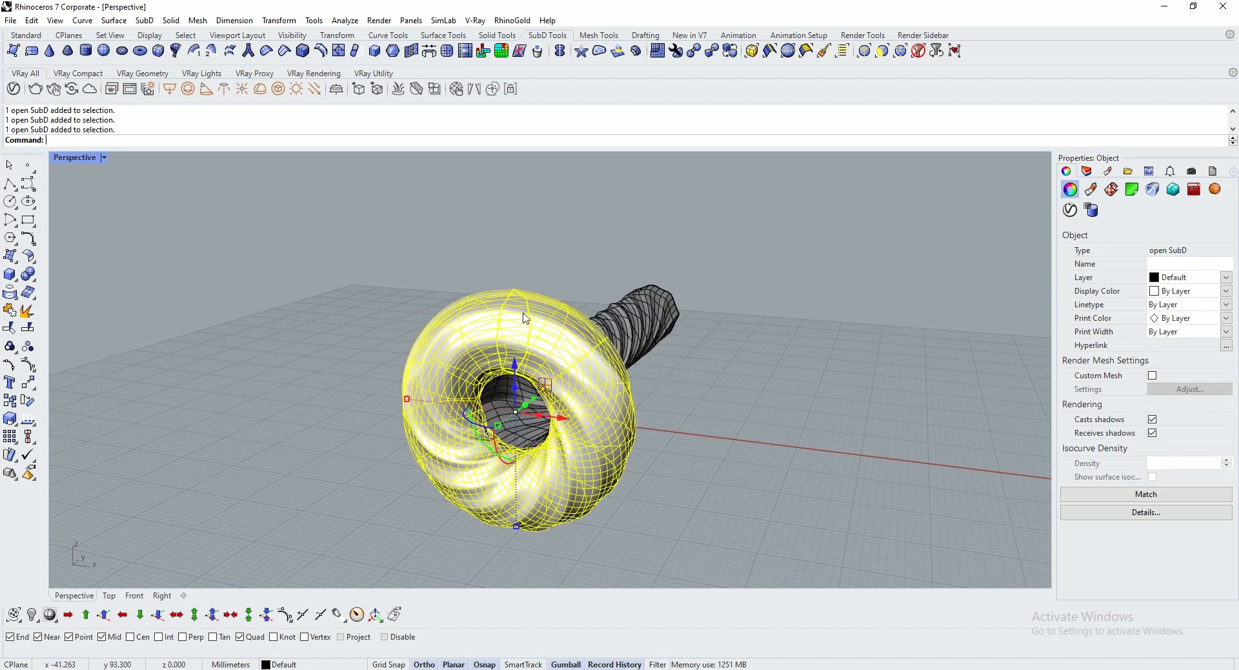
right_click_drag(465, 326, 630, 386)
left_click(710, 382)
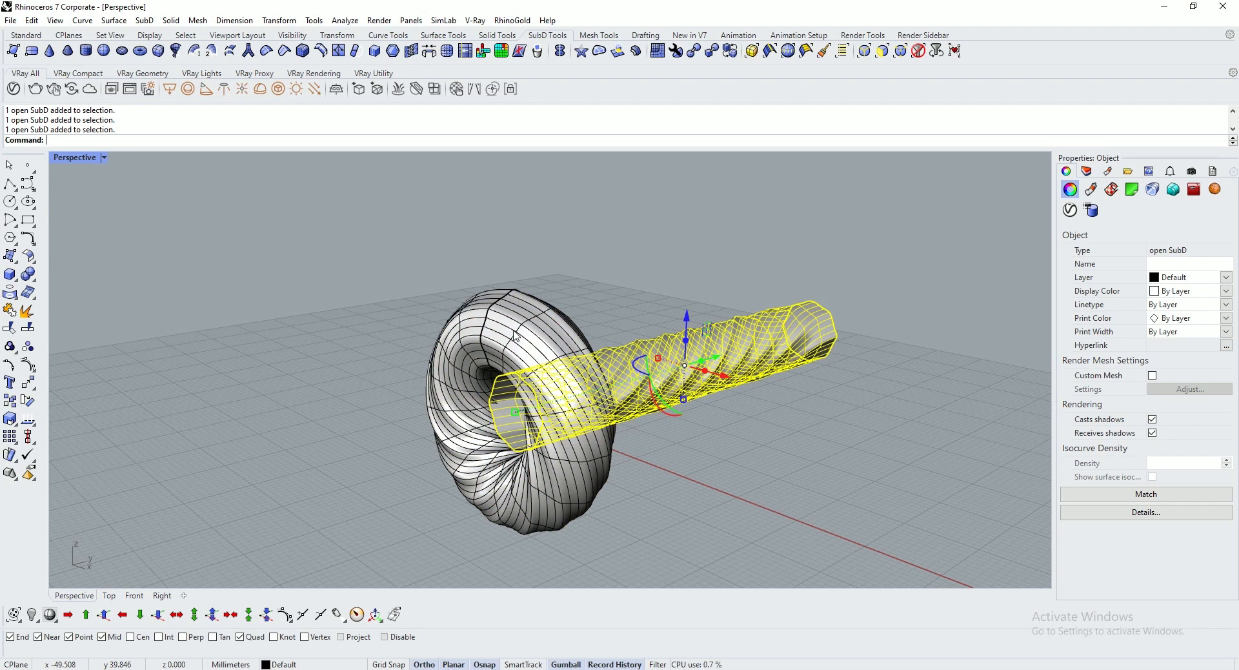
left_click(736, 265)
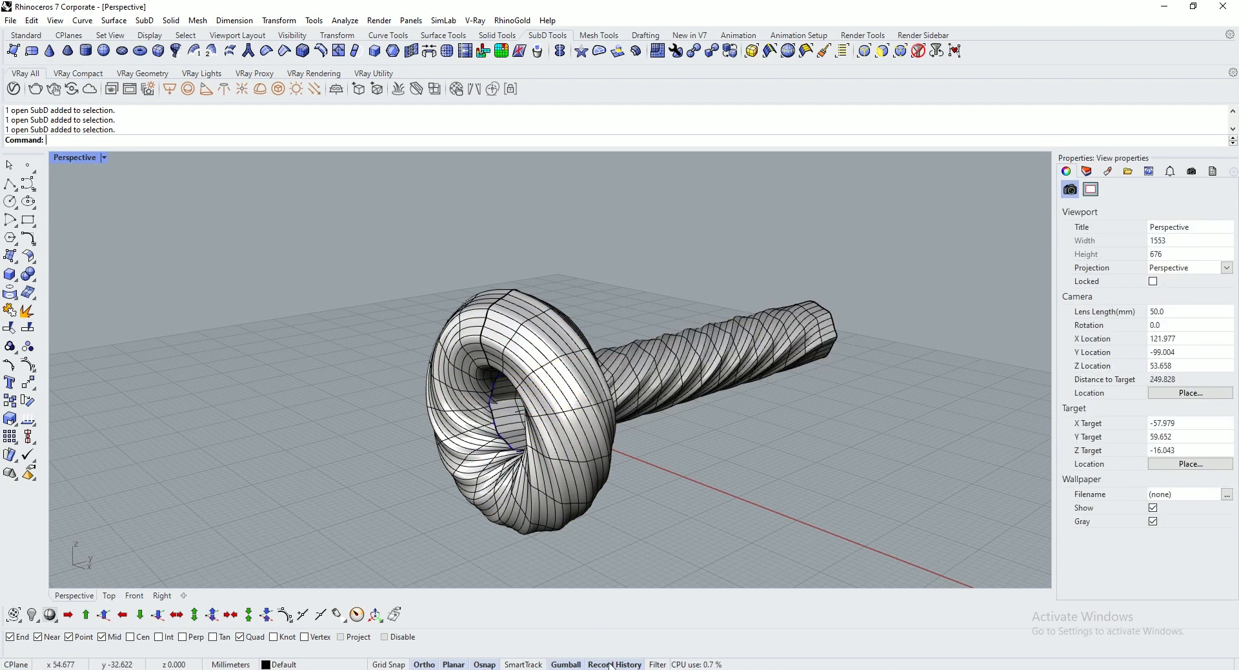
Step: Move the twisted source tube and its centre line to a new layer named n1 and turn that layer off
left_click_drag(764, 266, 764, 485)
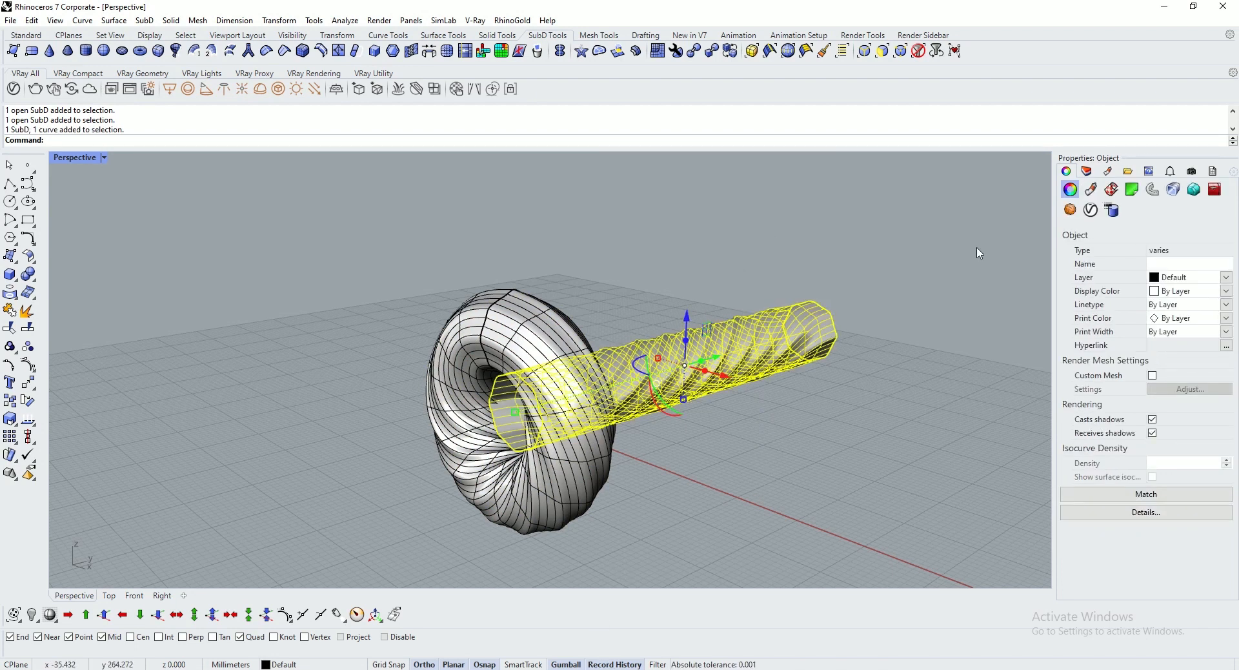
left_click(1088, 171)
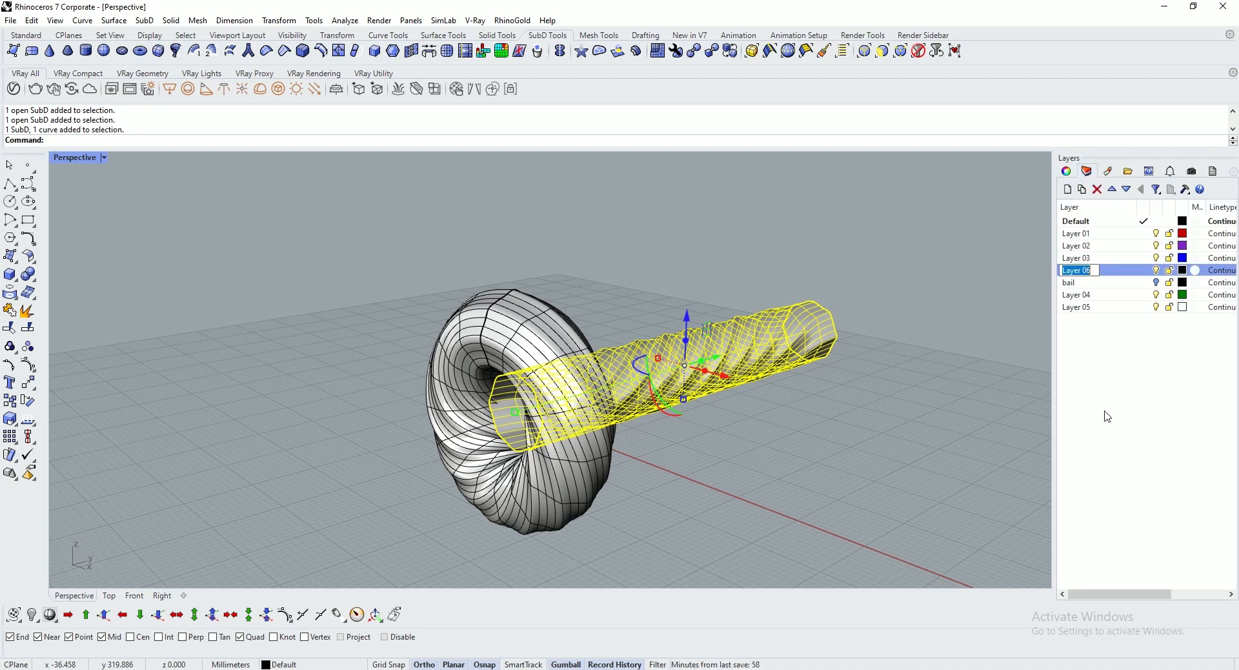
type("n1")
key("Return")
right_click(1079, 270)
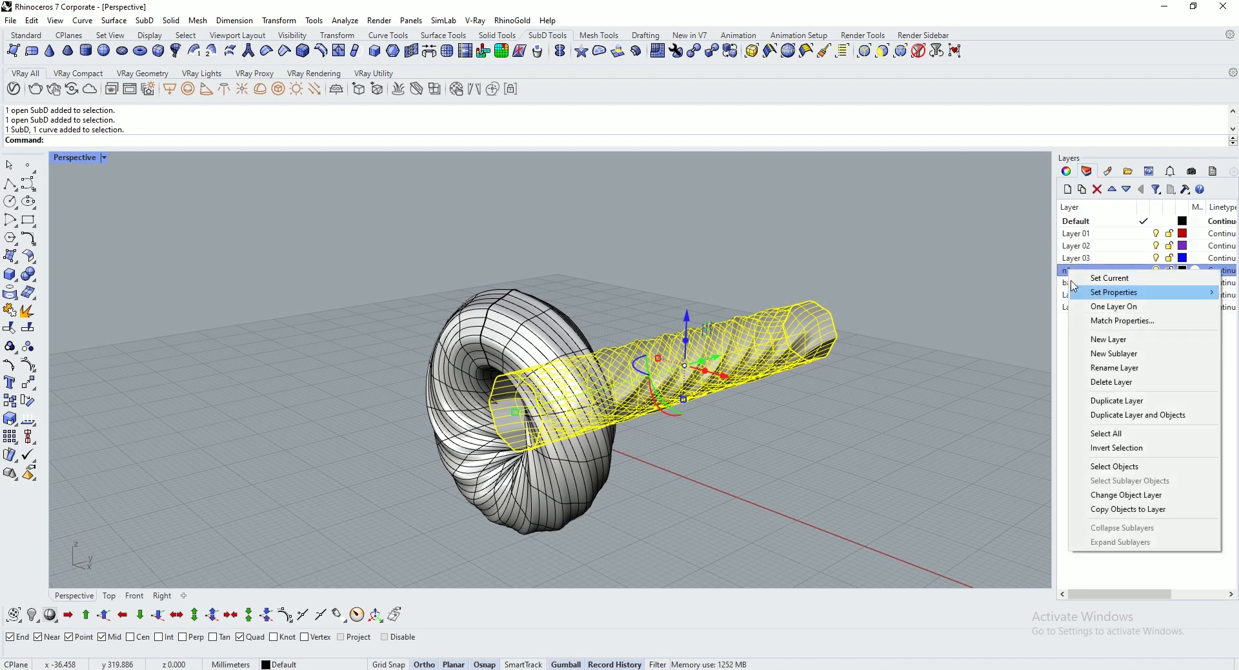
left_click(1110, 492)
left_click(1157, 269)
Step: Examine the isolated twisted ring from several sides, including its spiral folds and inner opening
right_click_drag(742, 407, 720, 276)
scroll(720, 276, "up", 1)
right_click_drag(810, 312, 712, 274, "shift")
scroll(483, 207, "down", 8)
scroll(482, 204, "up", 14)
right_click_drag(510, 329, 681, 313)
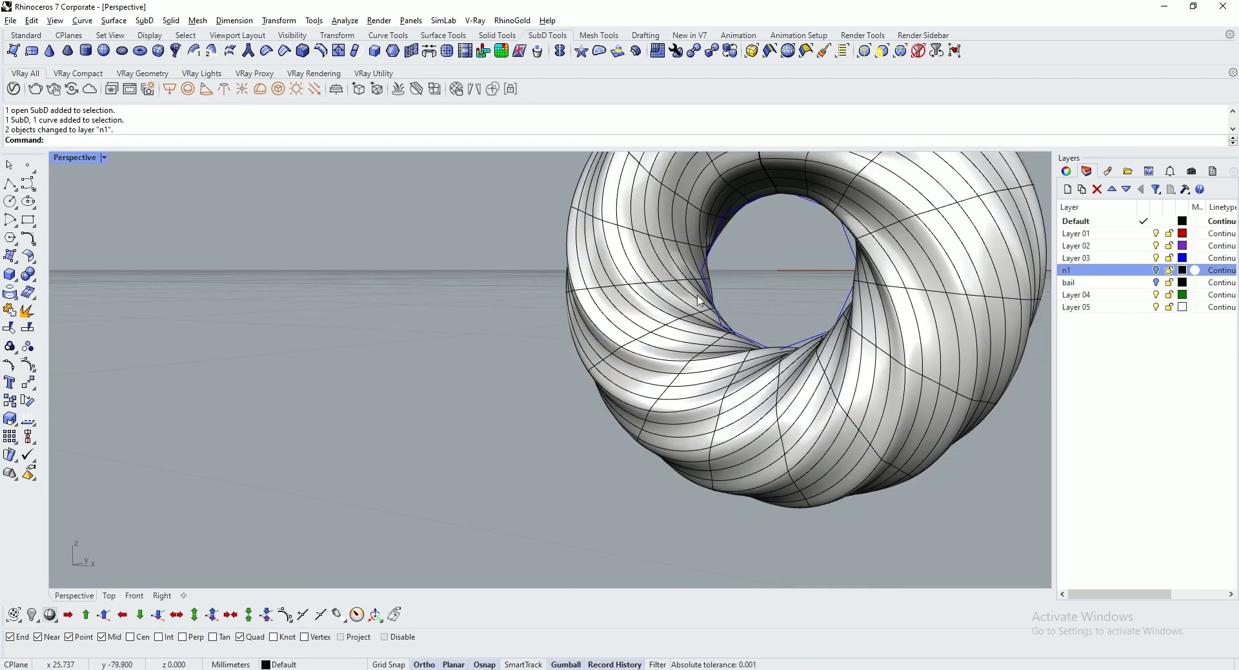
scroll(686, 307, "down", 8)
right_click_drag(660, 262, 687, 285)
scroll(501, 360, "down", 1)
scroll(499, 361, "up", 7)
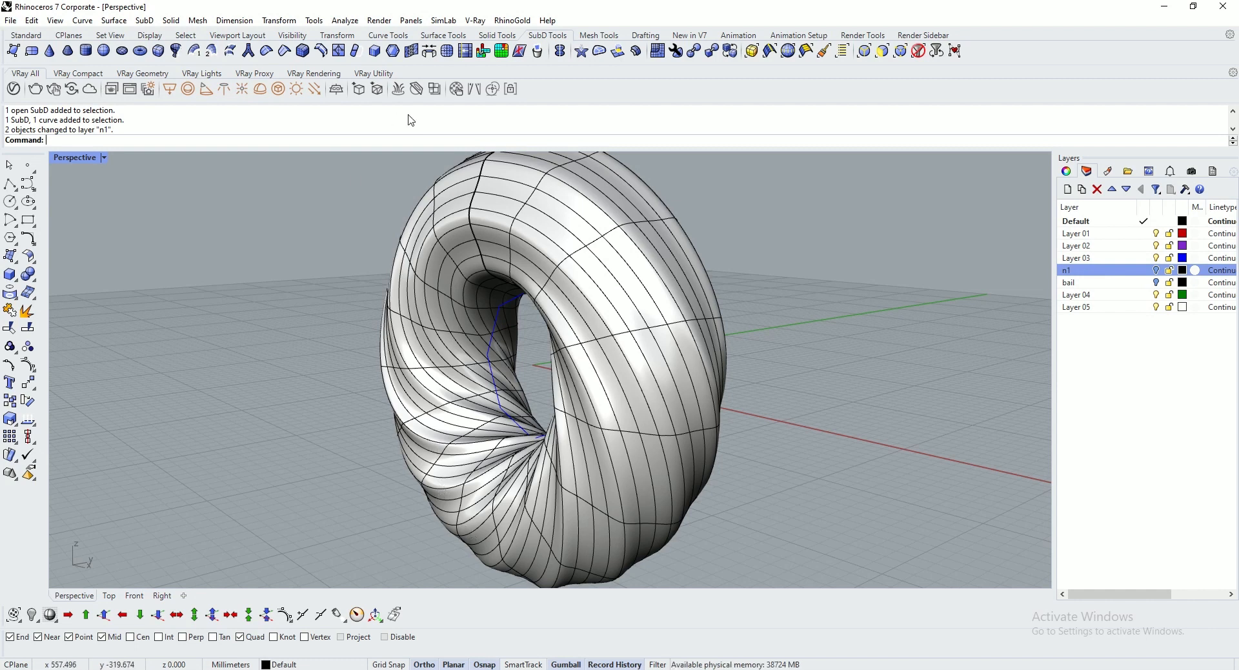
Step: Start an edge loop selection and pick four spaced-out spiral edge loops along the front of the twisted ring
left_click(771, 54)
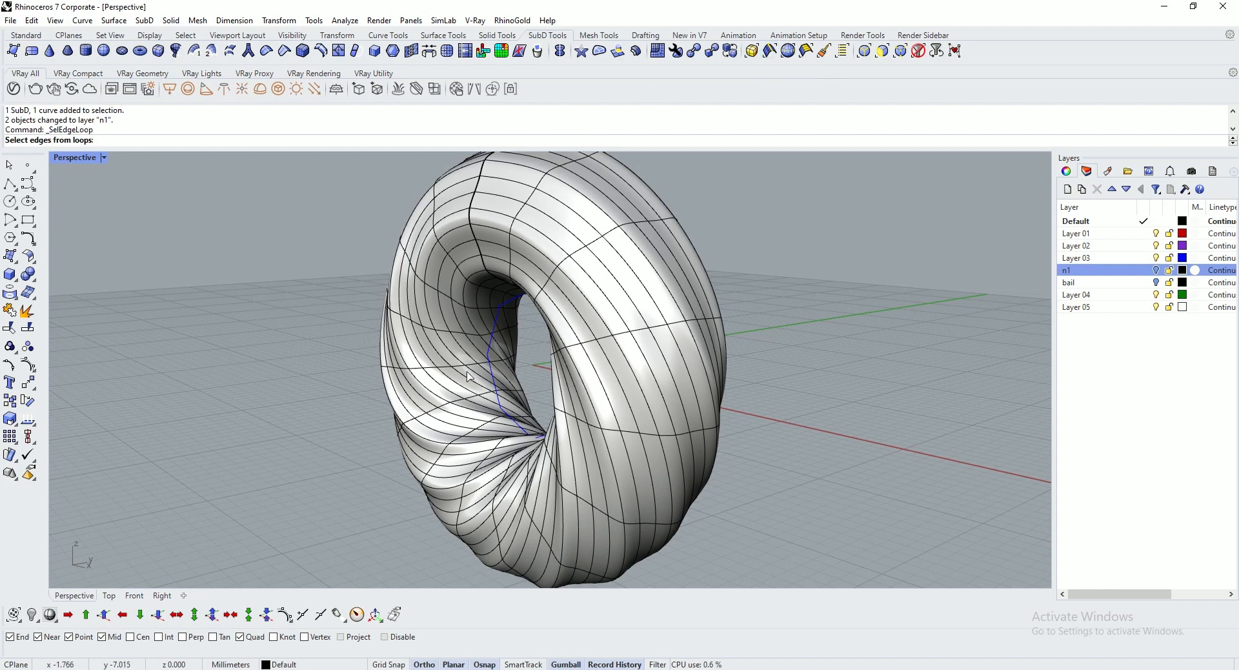
left_click(436, 399)
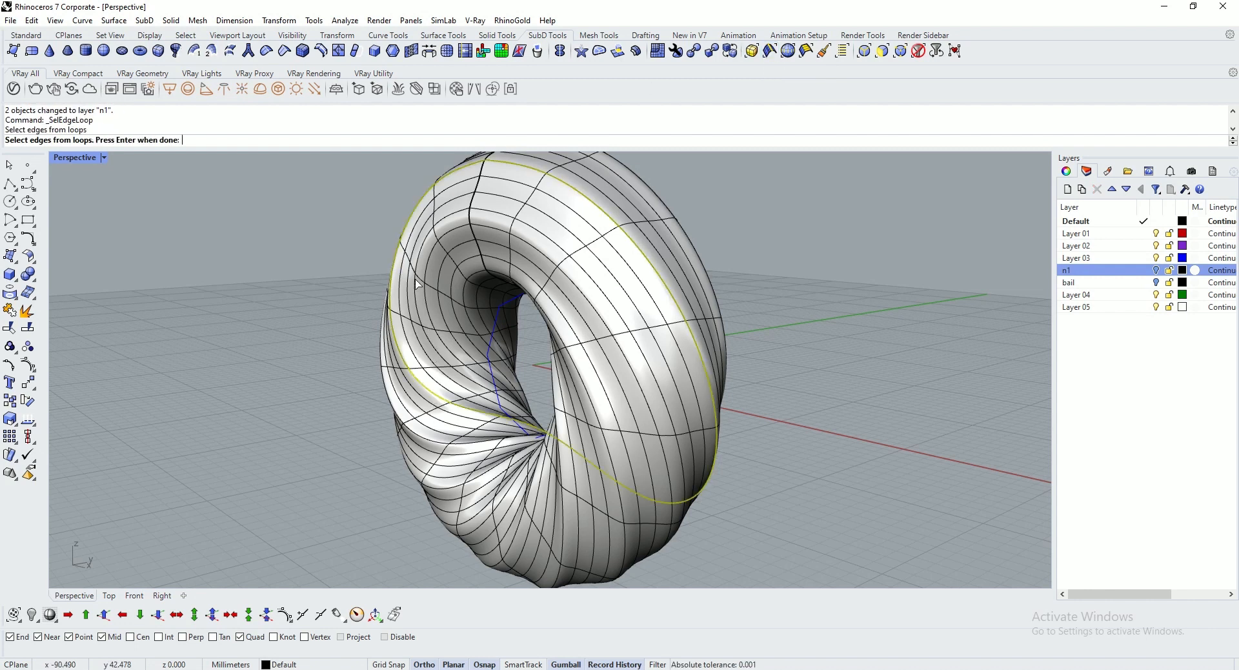
left_click(454, 220)
left_click(450, 444)
left_click(469, 518)
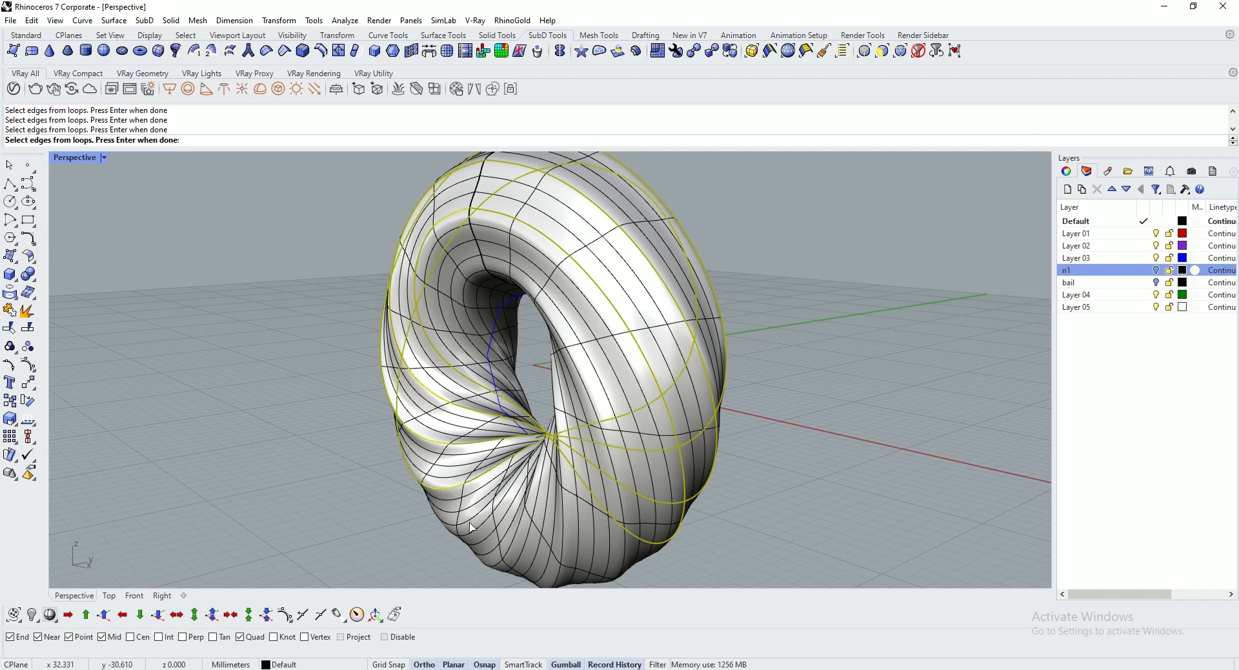
Step: Add two more spiral edge loops along the underside of the twisted ring to the loop selection
right_click_drag(588, 524, 681, 442)
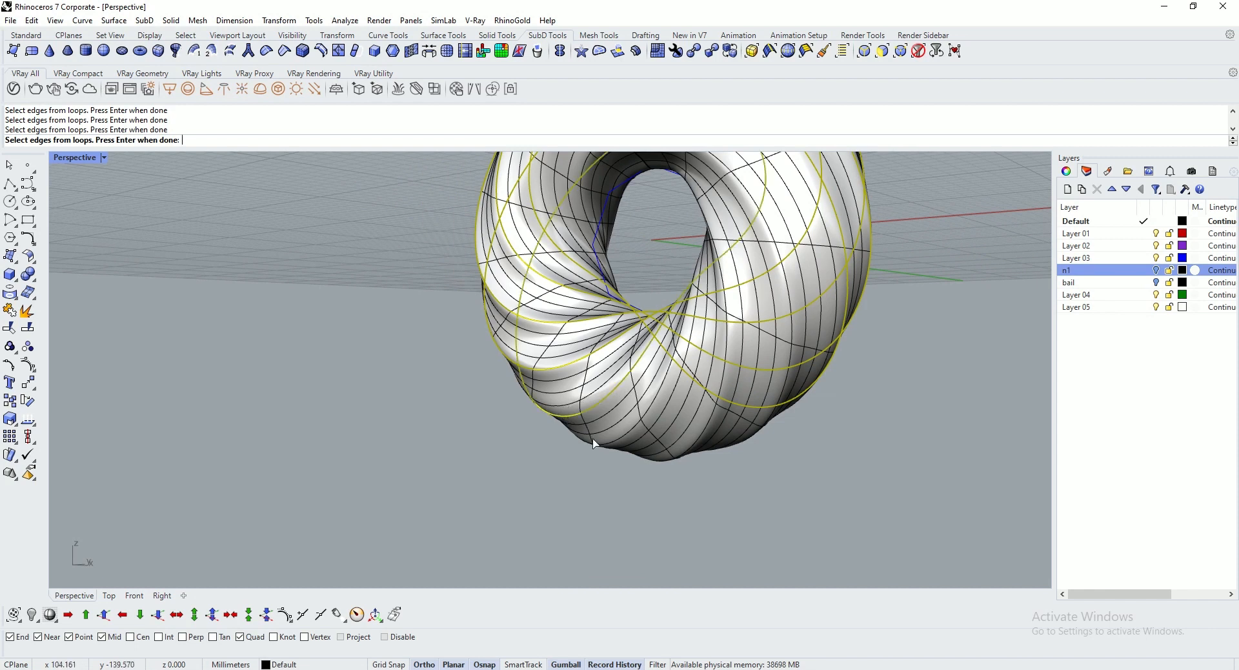
left_click(620, 444)
left_click(708, 453)
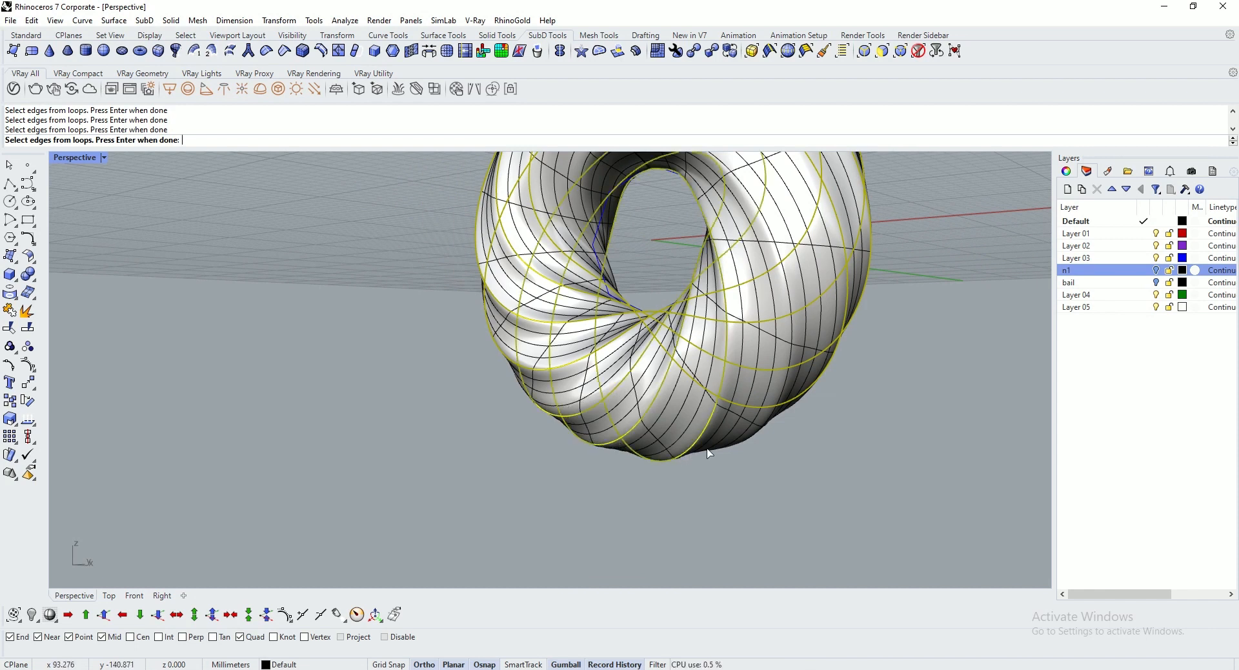
Step: Deselect the stray short edge on the lower flank of the twisted ring
right_click_drag(844, 409, 447, 381)
right_click_drag(344, 432, 610, 331)
right_click_drag(688, 238, 621, 218, "ctrl")
right_click_drag(633, 275, 682, 386, "ctrl")
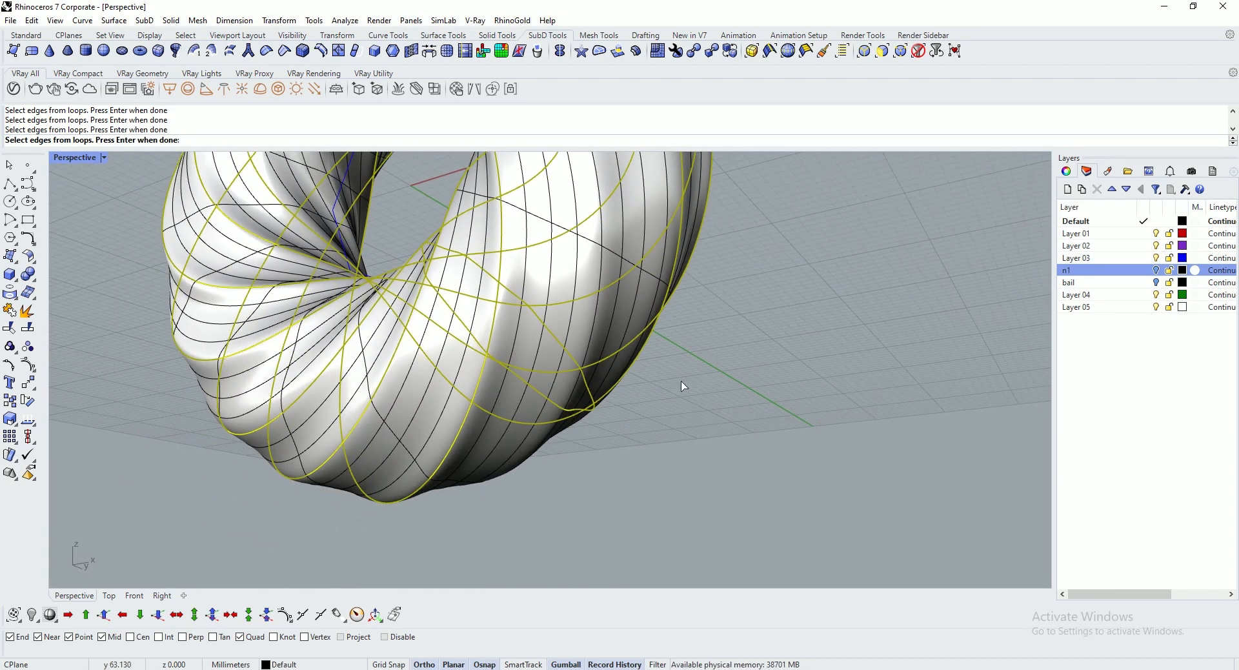
left_click(569, 411, "ctrl")
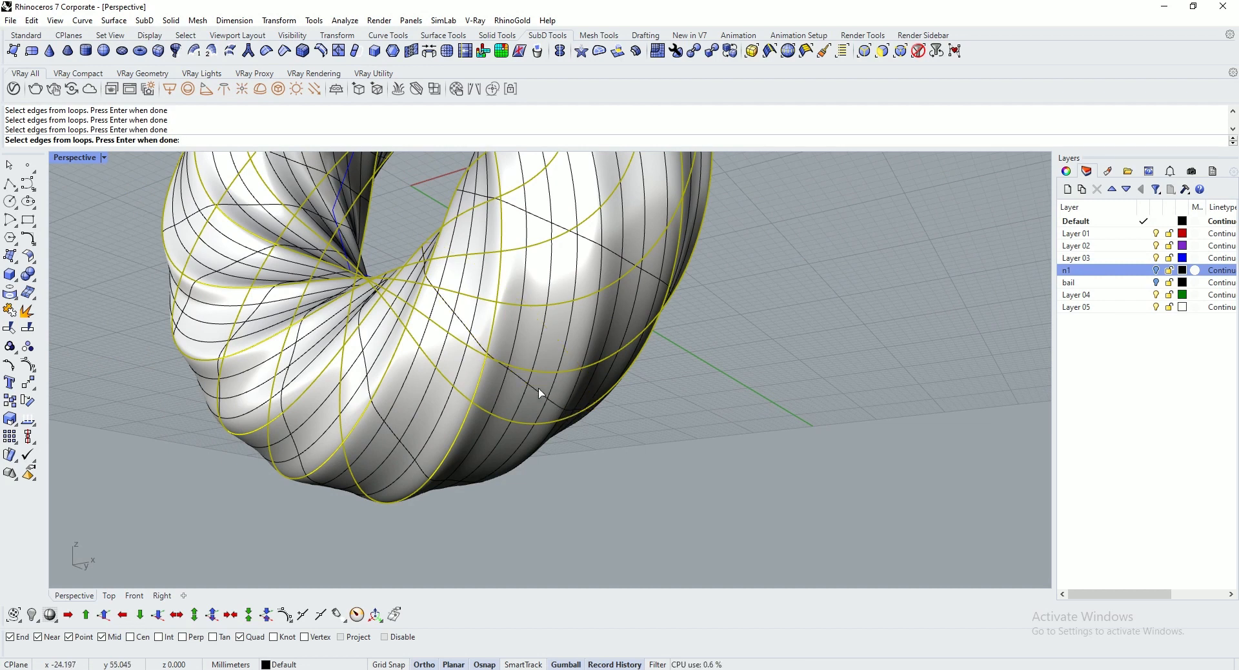
Step: Pick another edge near the bottom of the twisted ring and finish the edge loop selection
right_click_drag(531, 390, 553, 403)
left_click(501, 455)
right_click_drag(653, 405, 670, 342, "ctrl")
key("Return")
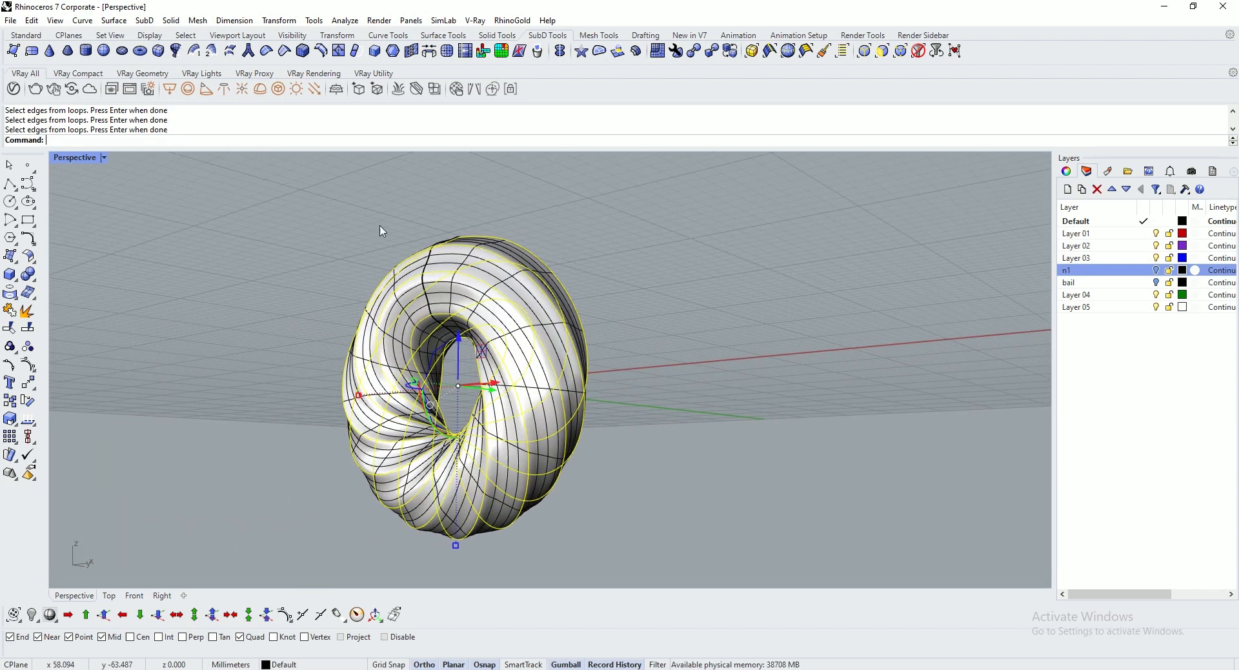
Step: Build MultiPipe struts on the selected spiral edge loops with radius 0.5, capped ends and 1 strut division
type("ult")
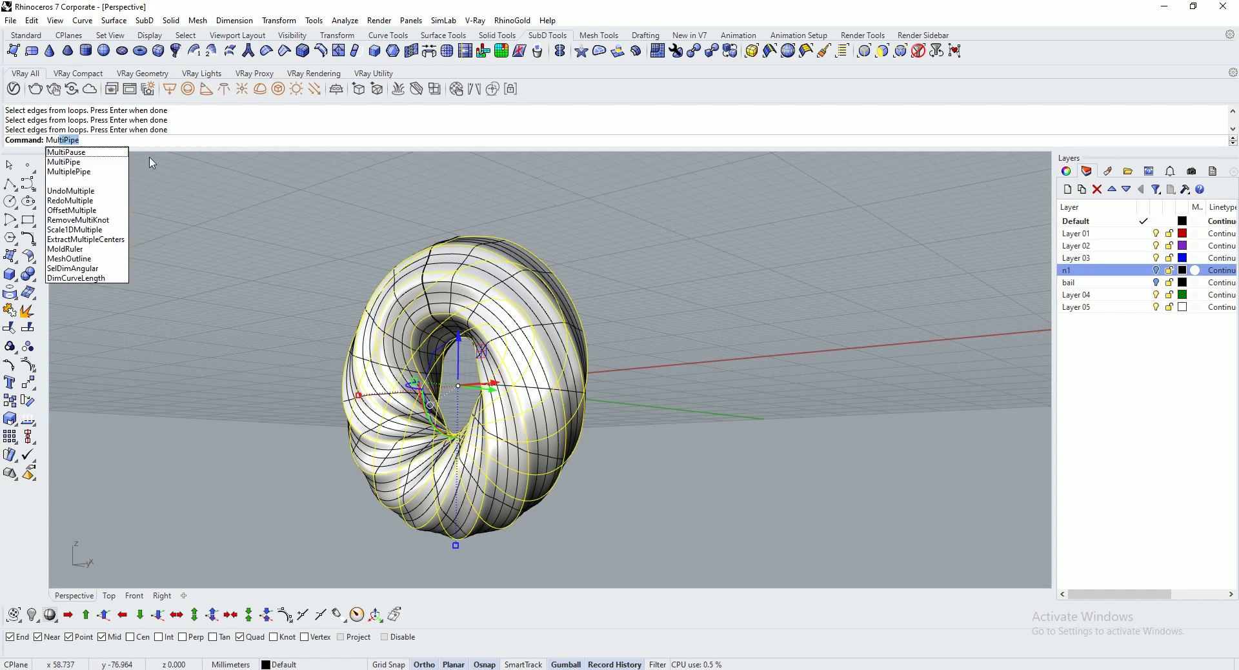
left_click(80, 162)
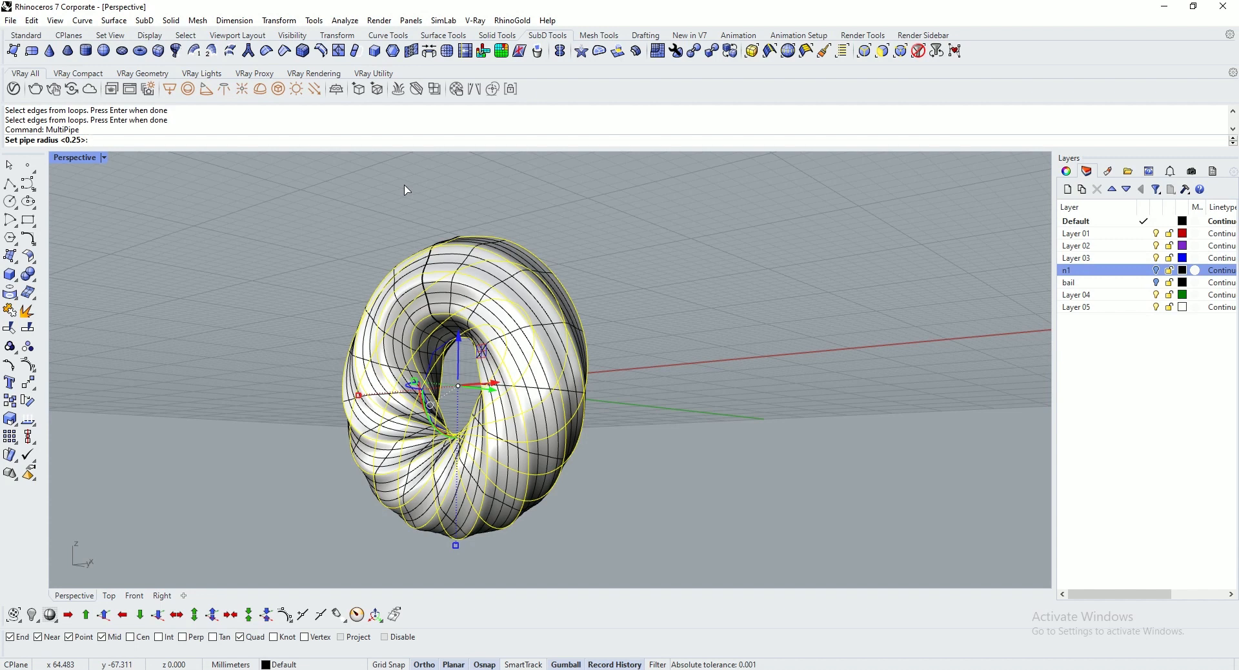
key("Return")
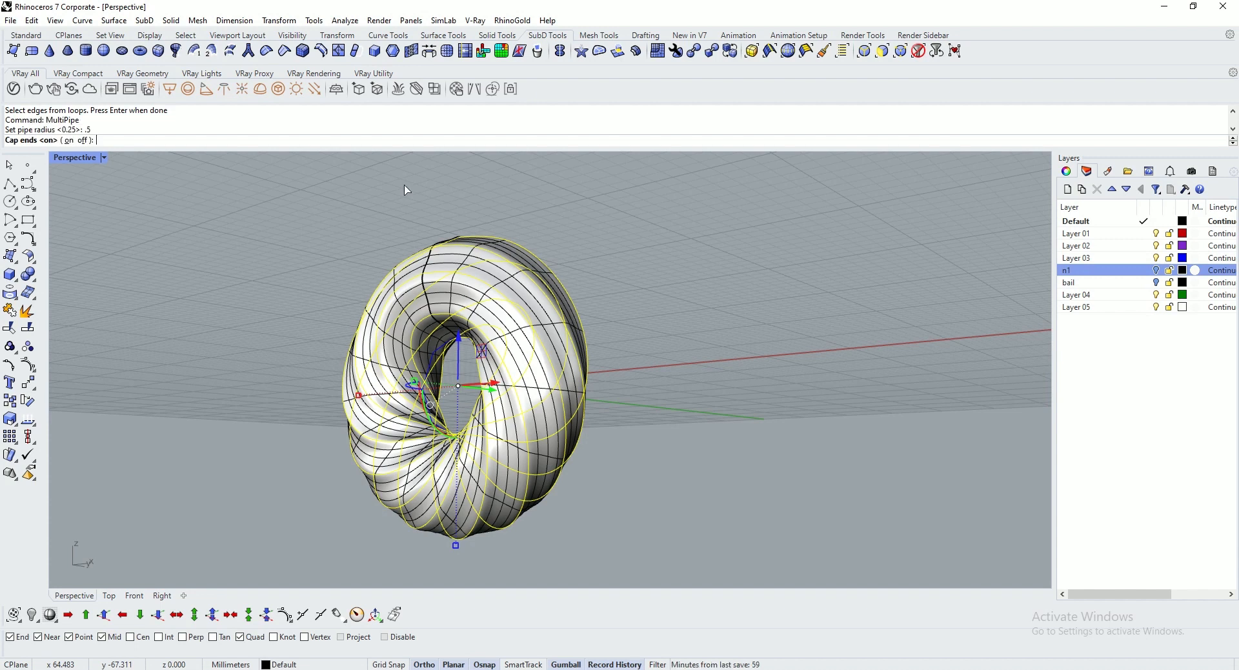
left_click(69, 140)
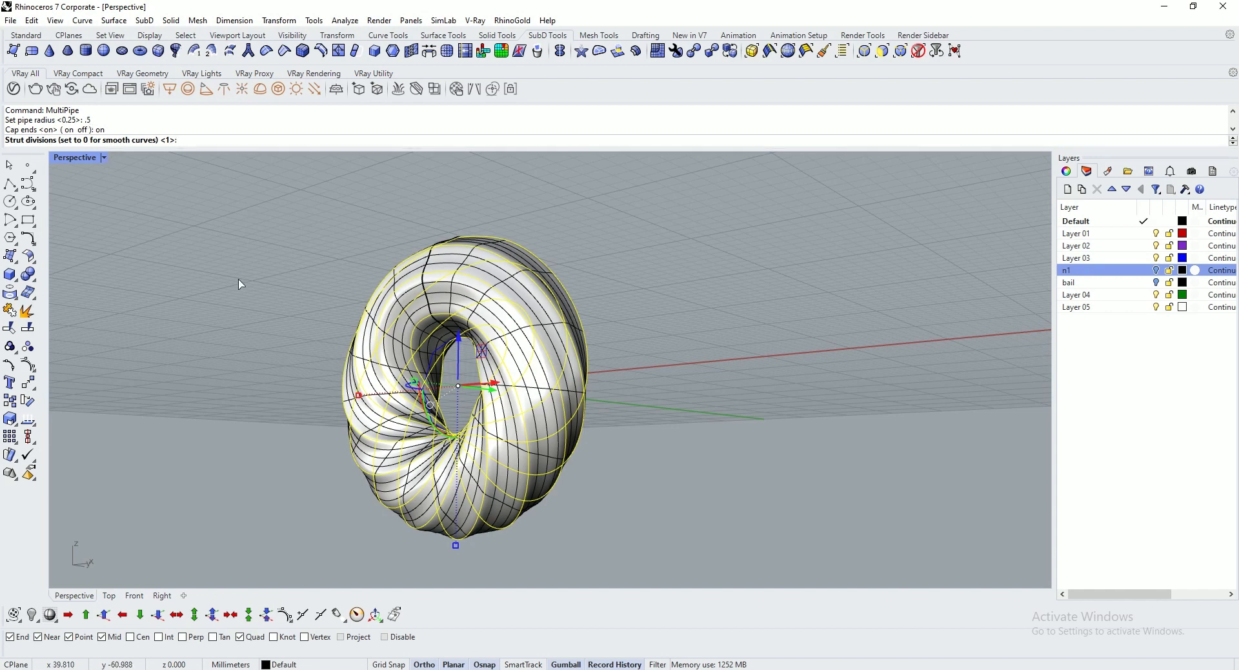
key("Return")
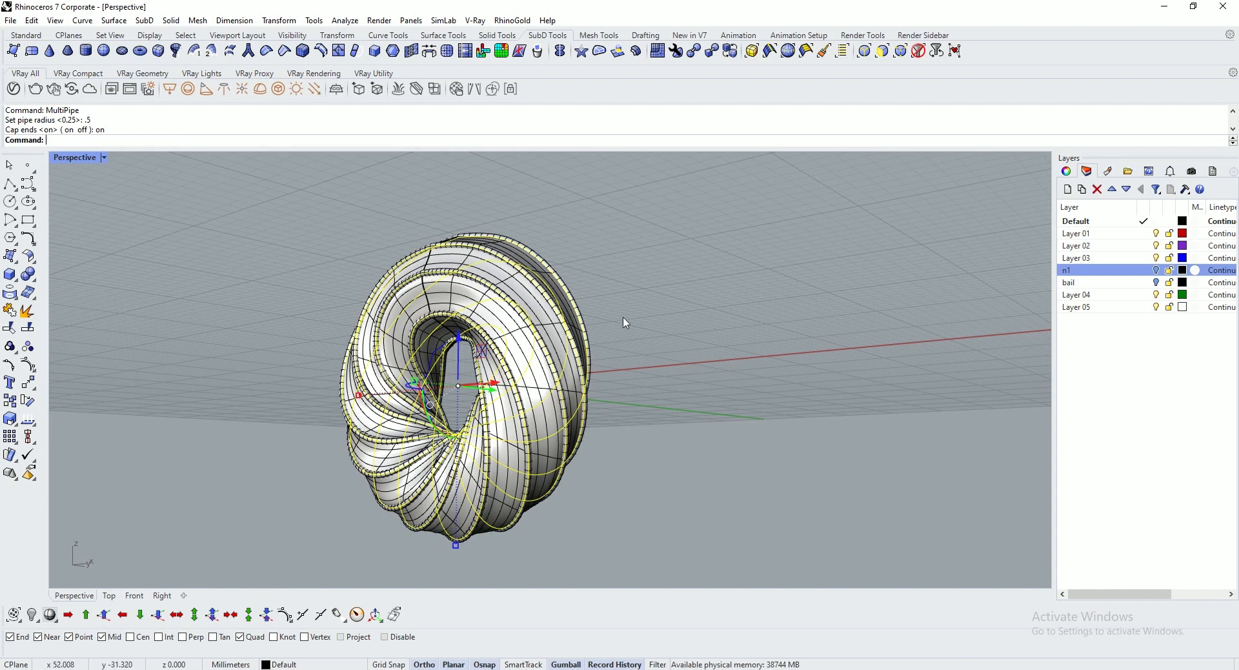
scroll(623, 316, "up", 8)
scroll(642, 377, "down", 5)
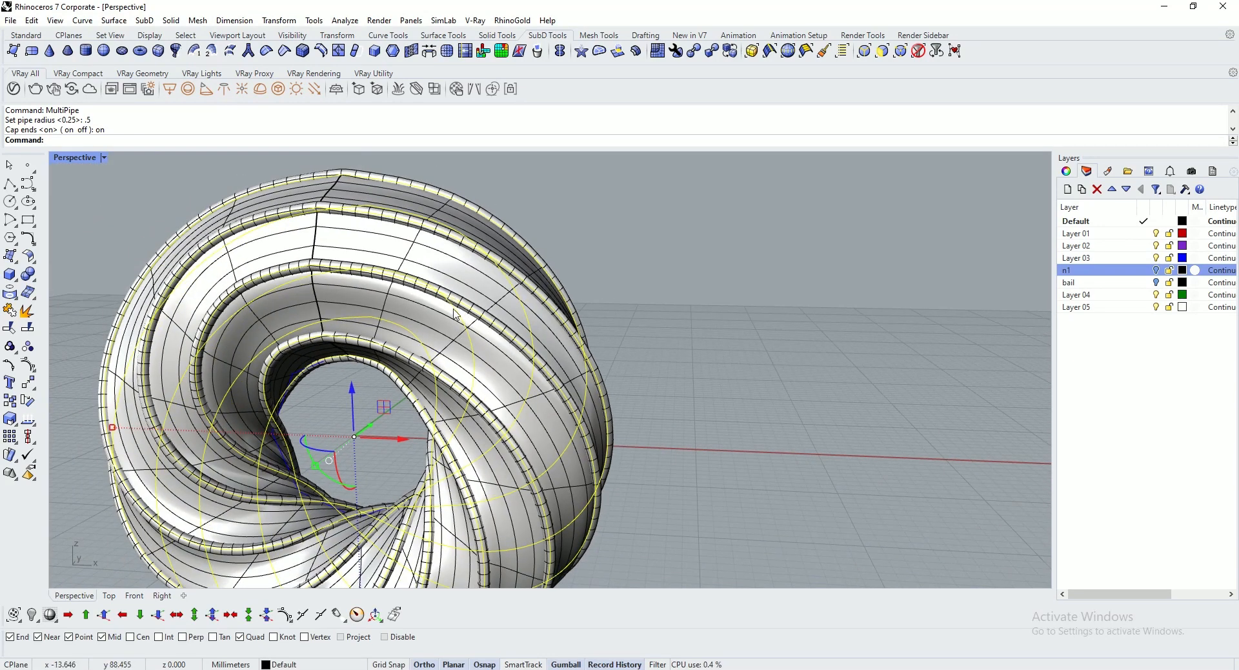
Step: Move the solid twisted SubD ring 50 mm along the X axis, away from the spiral pipes
left_click(508, 380)
scroll(602, 351, "up", 5)
scroll(604, 393, "down", 8)
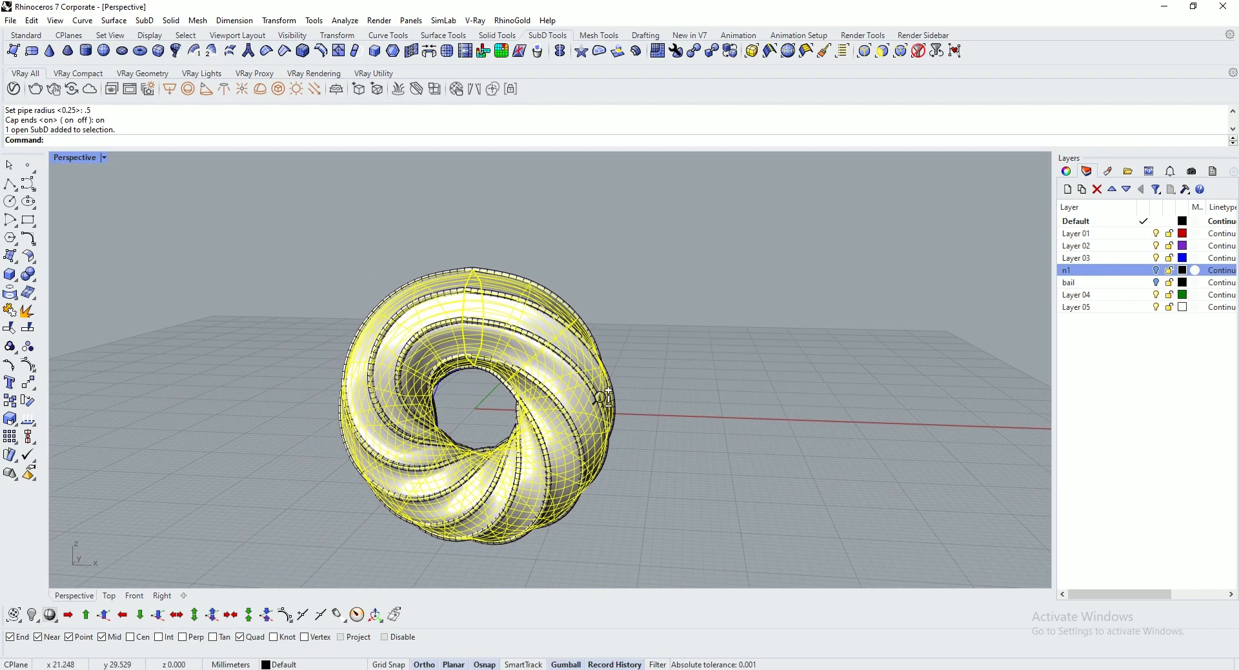
left_click(602, 485)
left_click(578, 407)
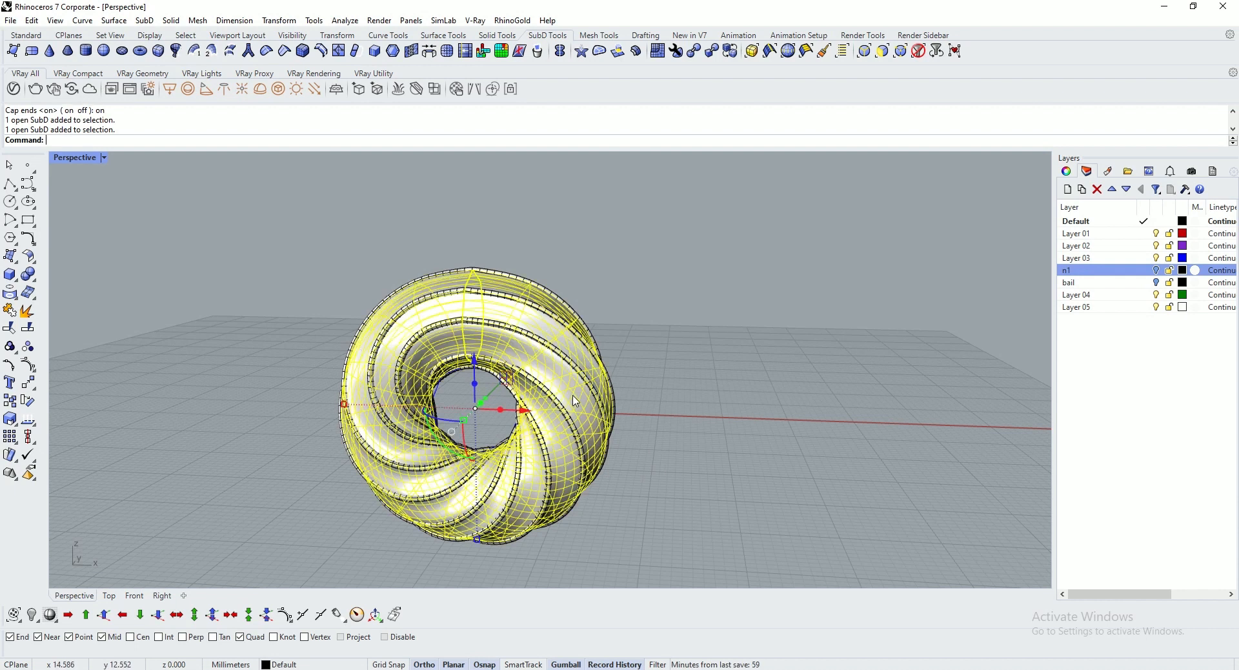
left_click(522, 412)
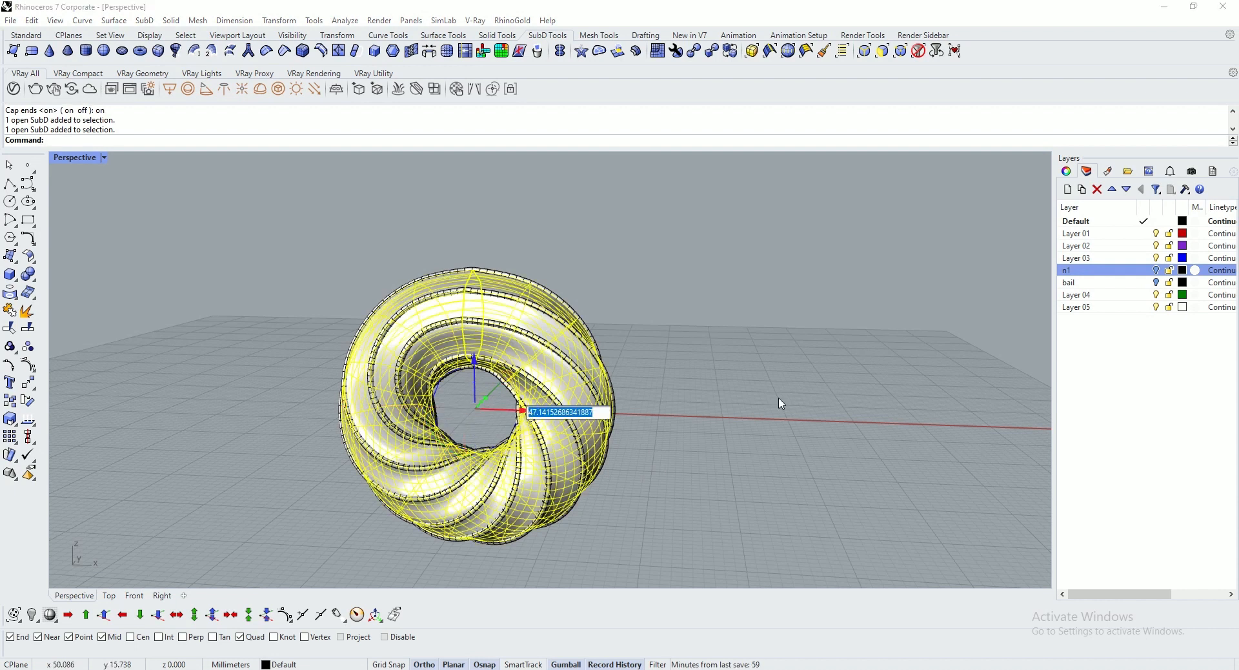
type("50")
key("Return")
scroll(613, 273, "up", 2)
scroll(613, 273, "down", 4)
left_click(843, 386)
scroll(763, 354, "down", 3)
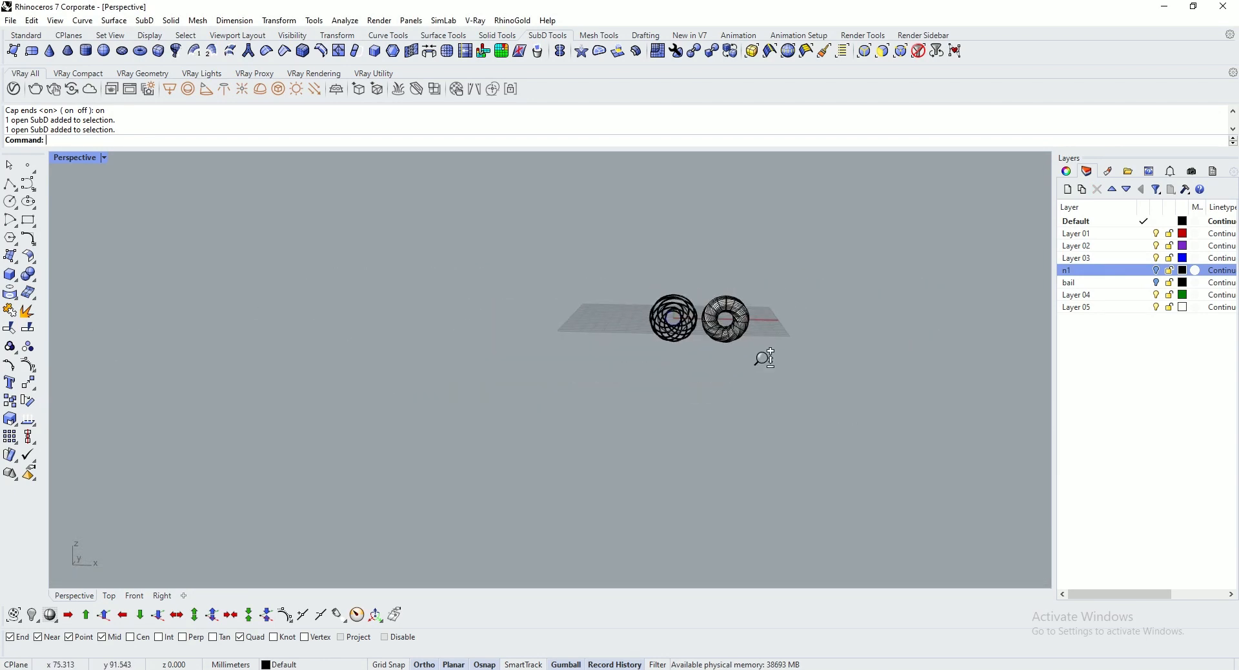
scroll(827, 341, "up", 8)
right_click_drag(803, 349, 750, 324)
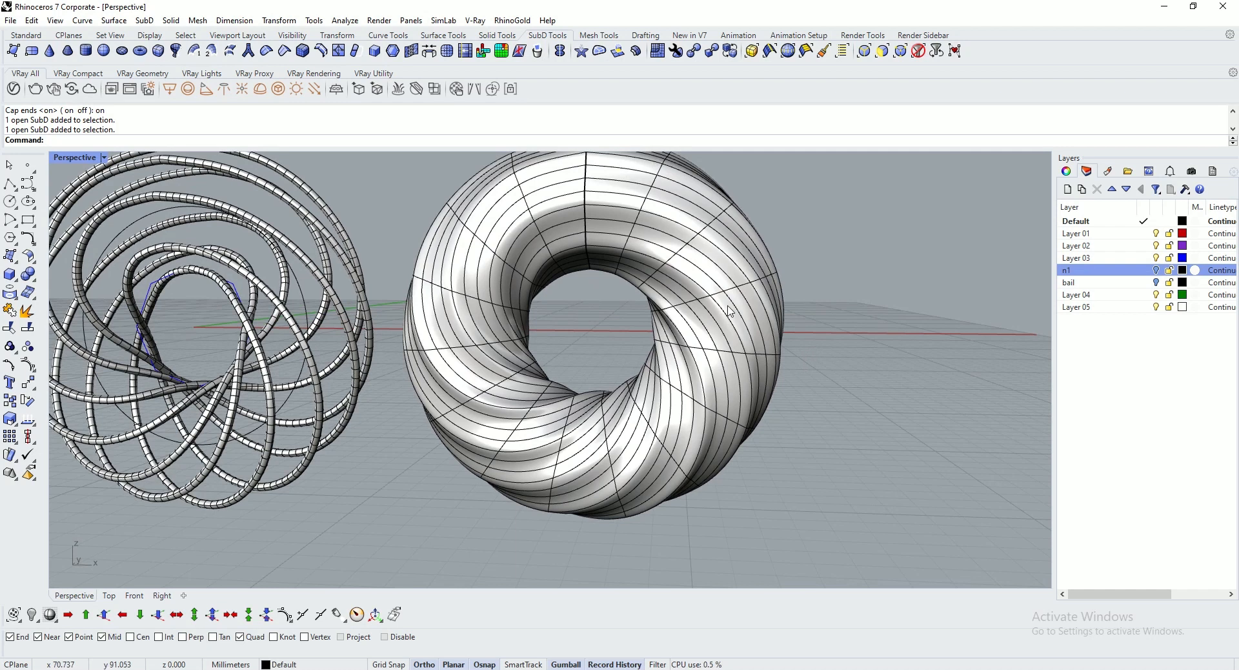
Step: Duplicate all edges of the moved twisted ring as curves with DupEdge and clear the selection
scroll(734, 333, "down", 5)
left_click(736, 300)
type("DupEd")
key("Return")
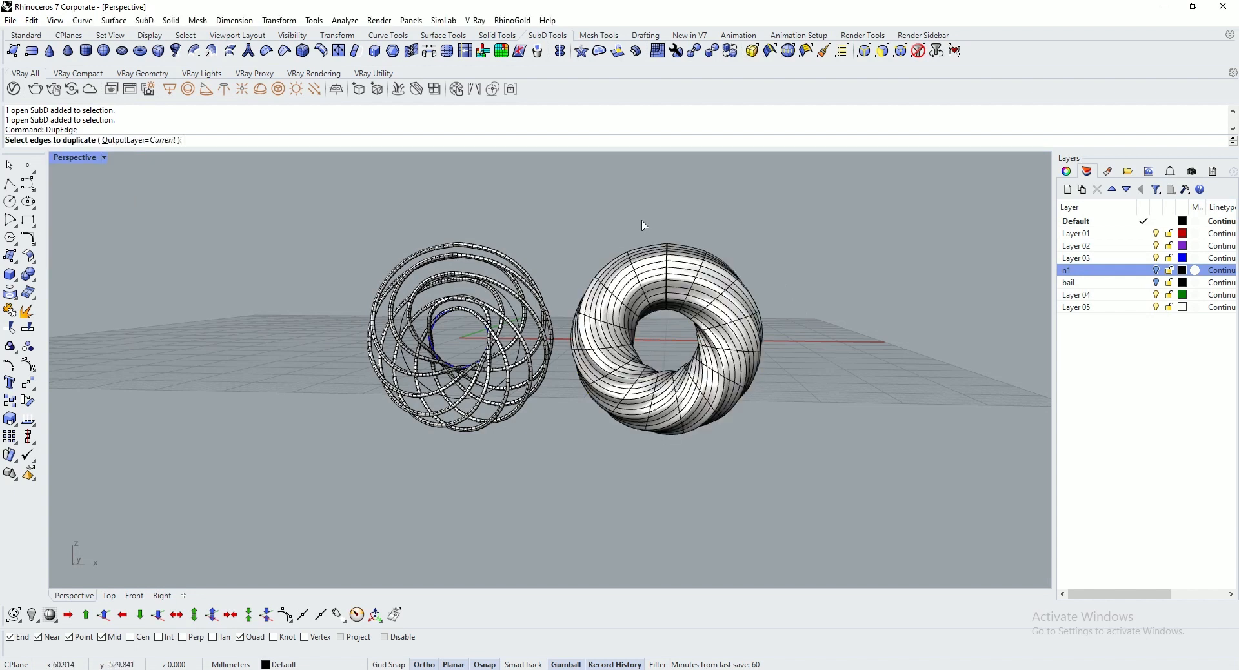
left_click_drag(556, 213, 832, 449)
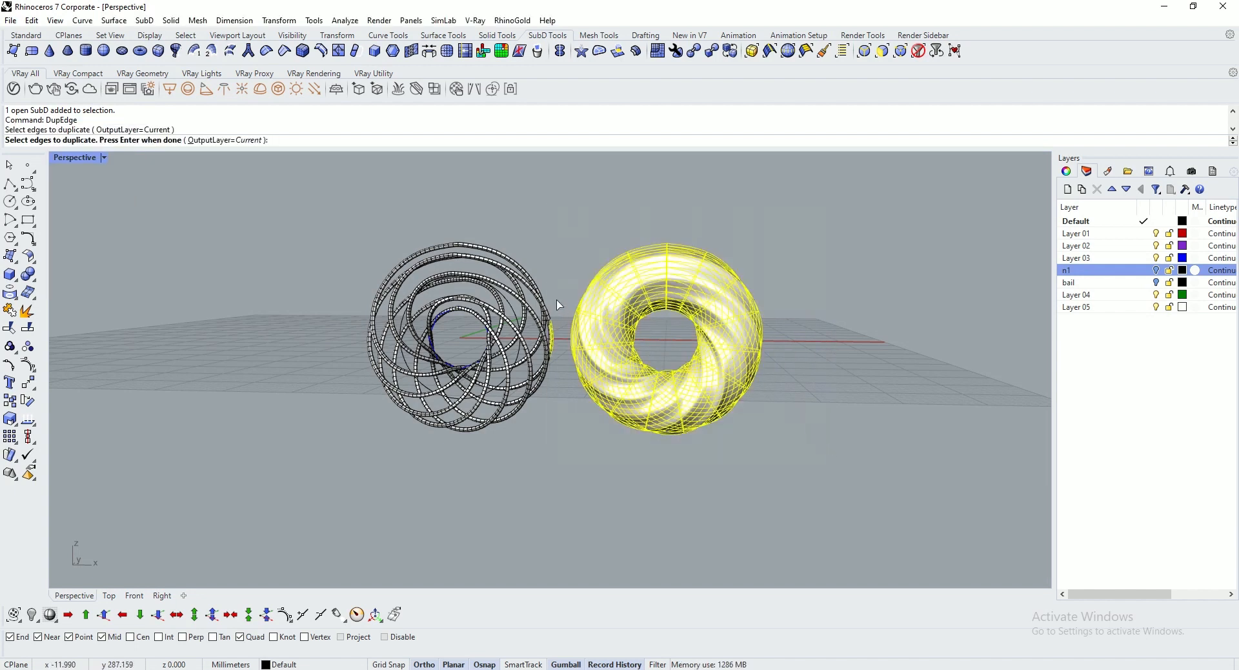
left_click_drag(529, 407, 515, 408)
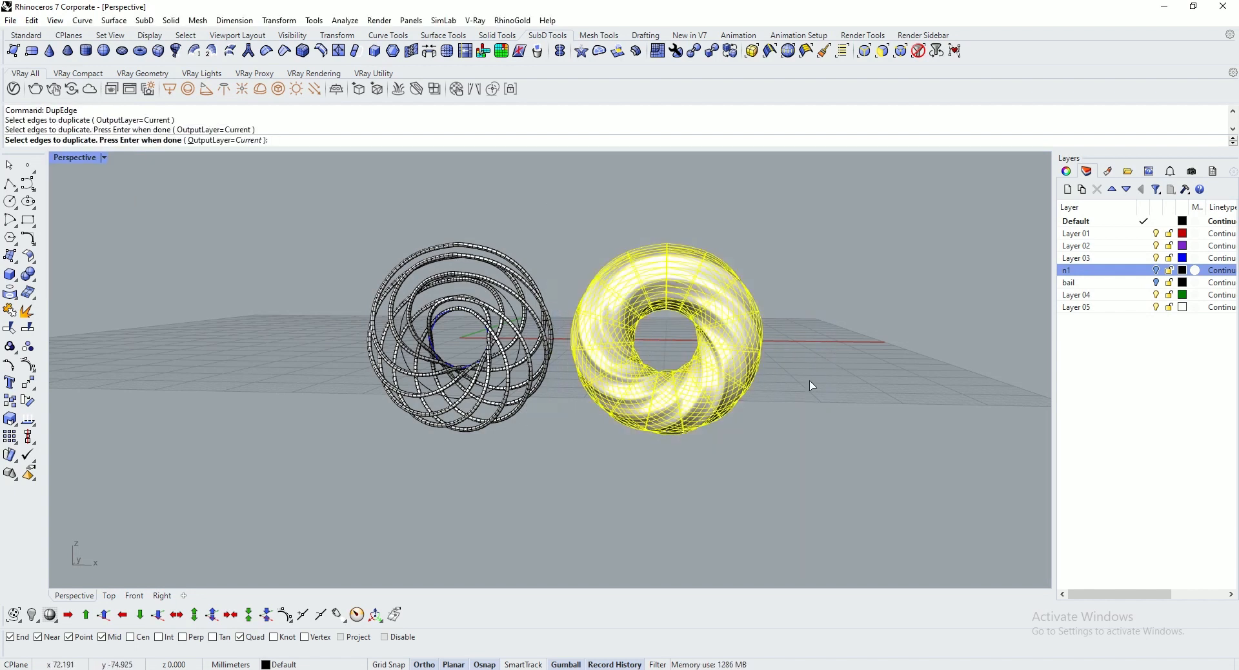
key("Return")
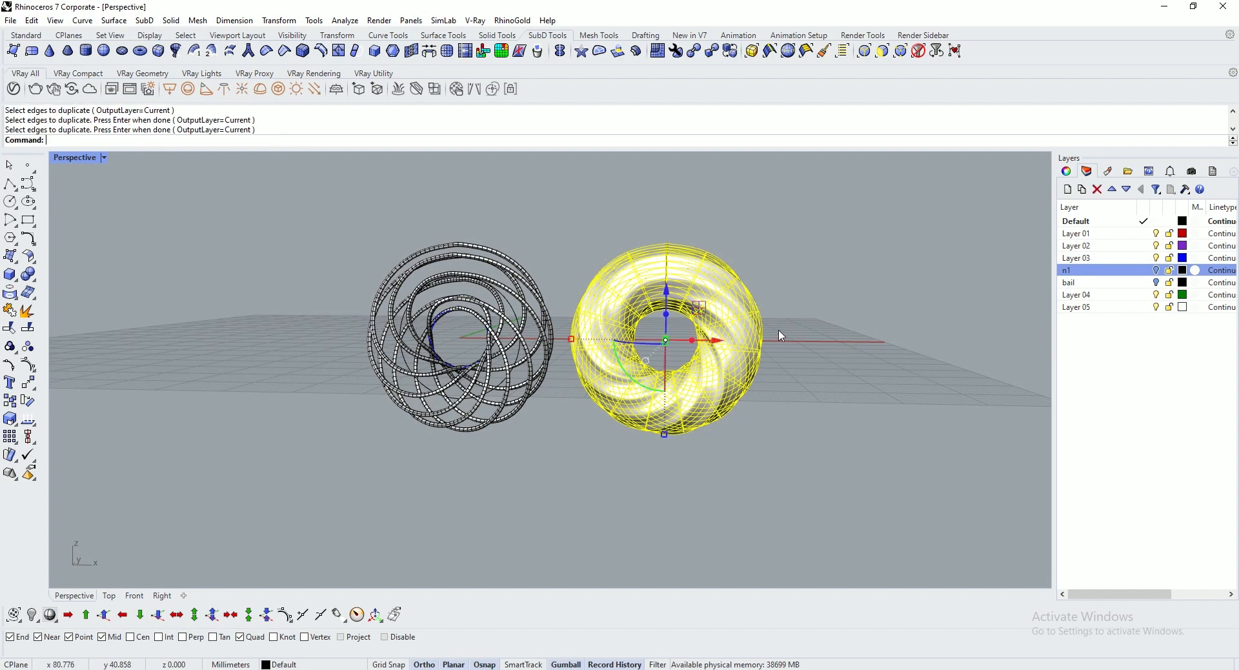
left_click(804, 321)
Step: Move the solid twisted SubD ring to a new layer named n2 and turn that layer off
right_click_drag(710, 318, 724, 290, "ctrl")
left_click(742, 300)
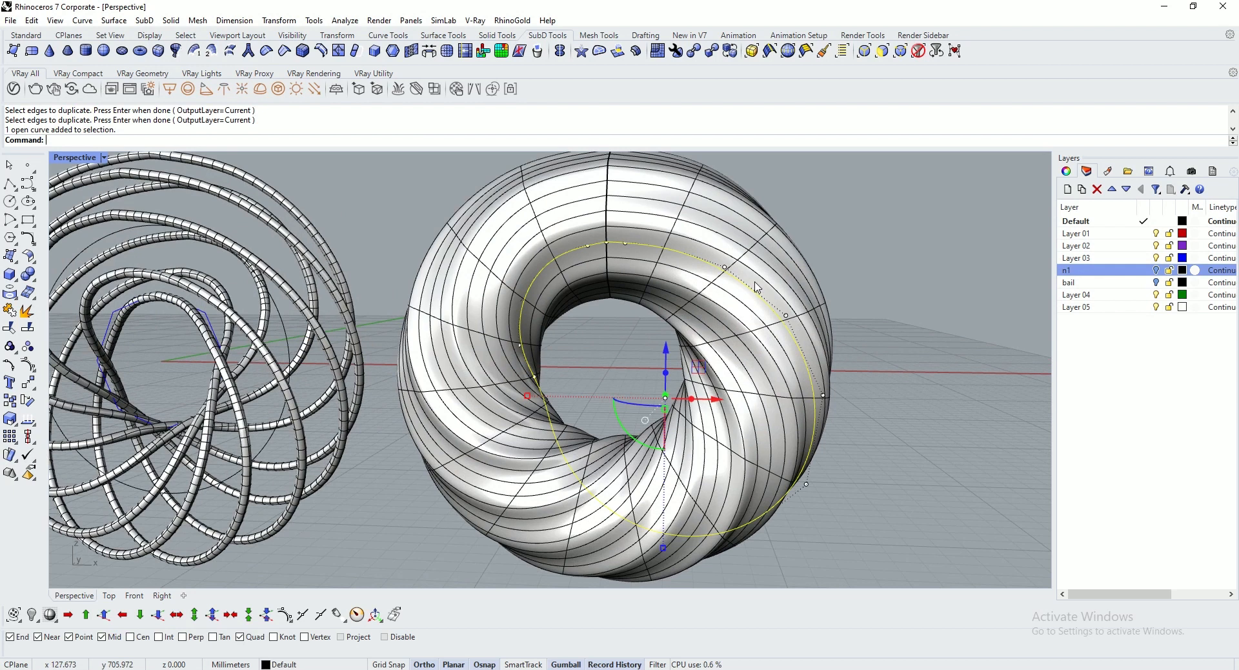
left_click(789, 291)
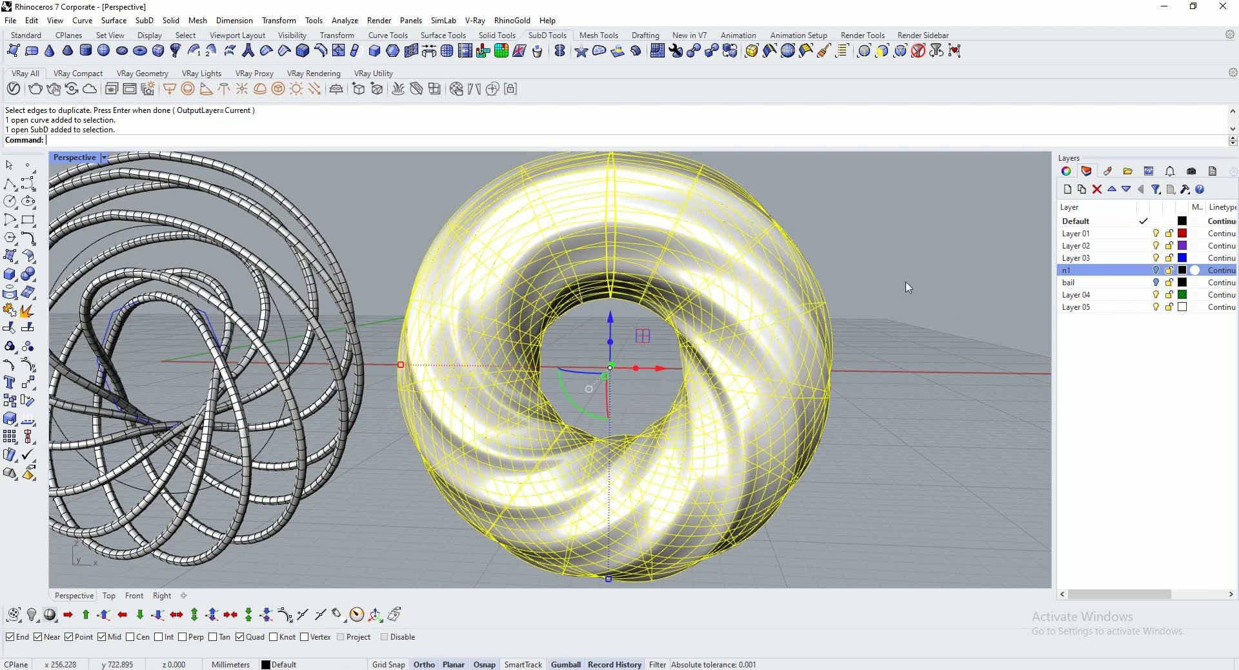
left_click(1066, 171)
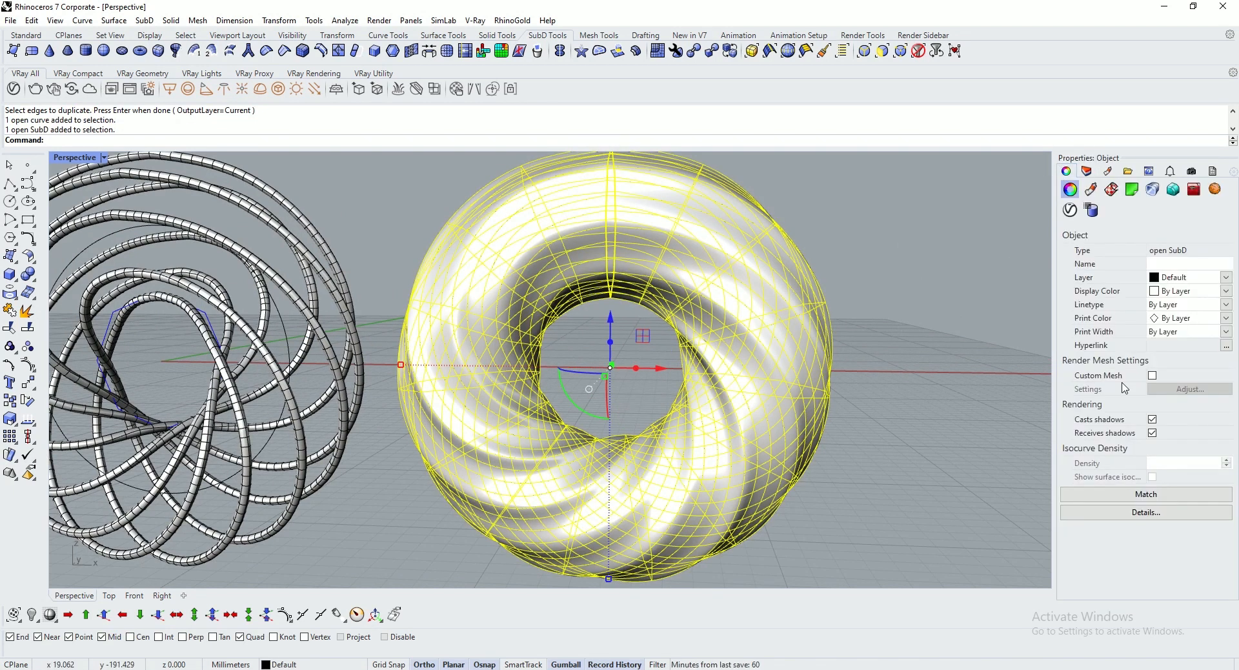
left_click(1087, 171)
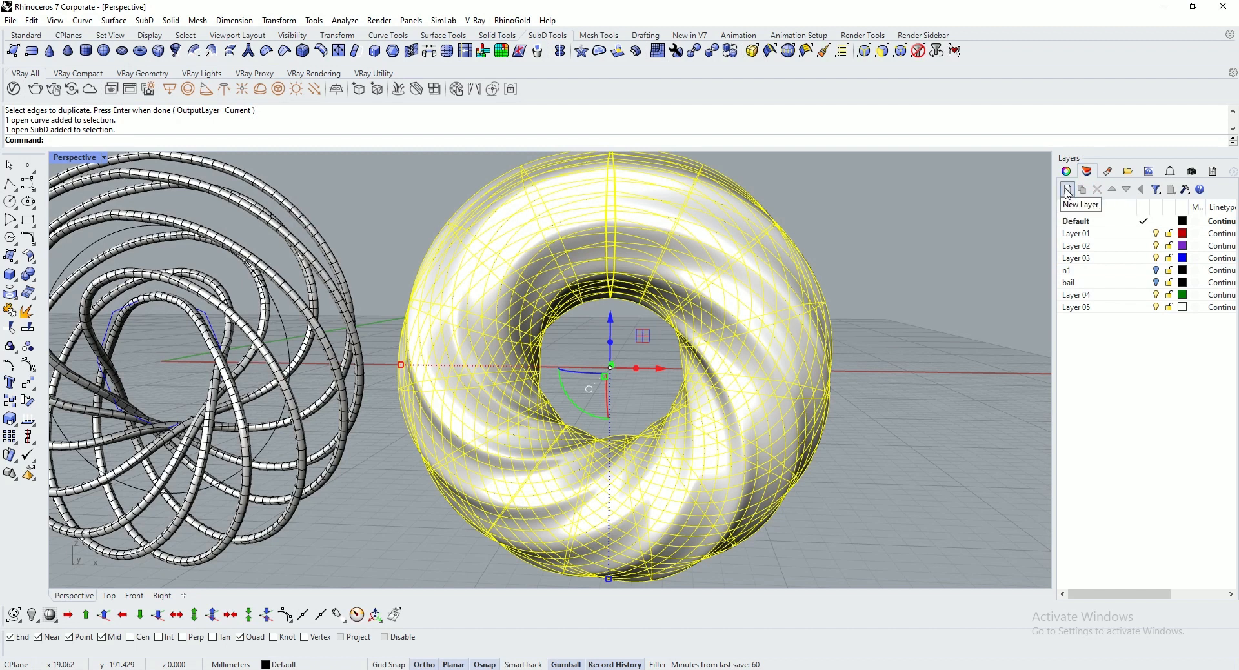
left_click(1067, 189)
type("n")
key("Return")
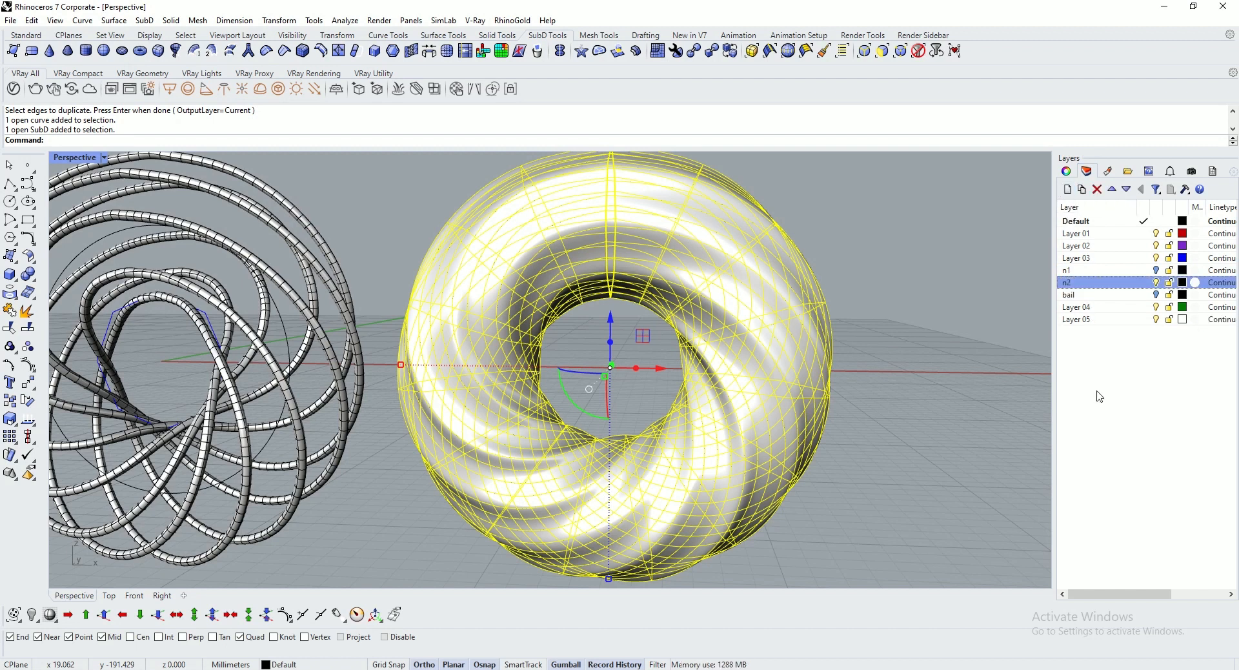
right_click(1074, 284)
left_click(1148, 501)
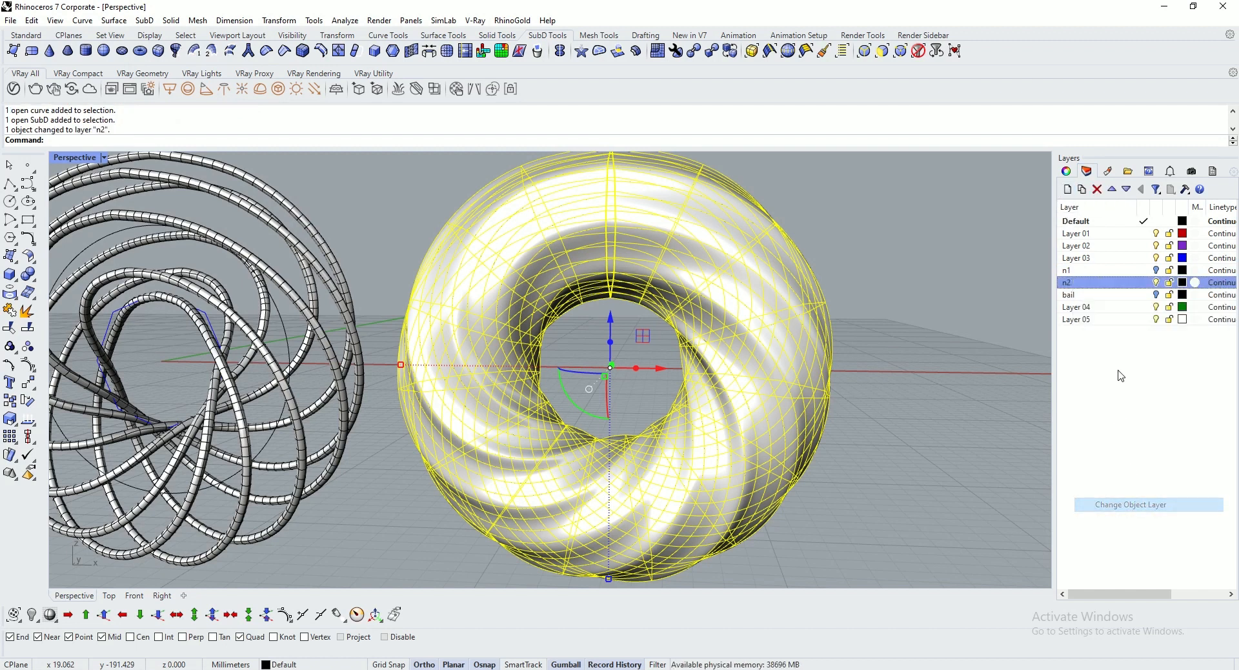
left_click(910, 335)
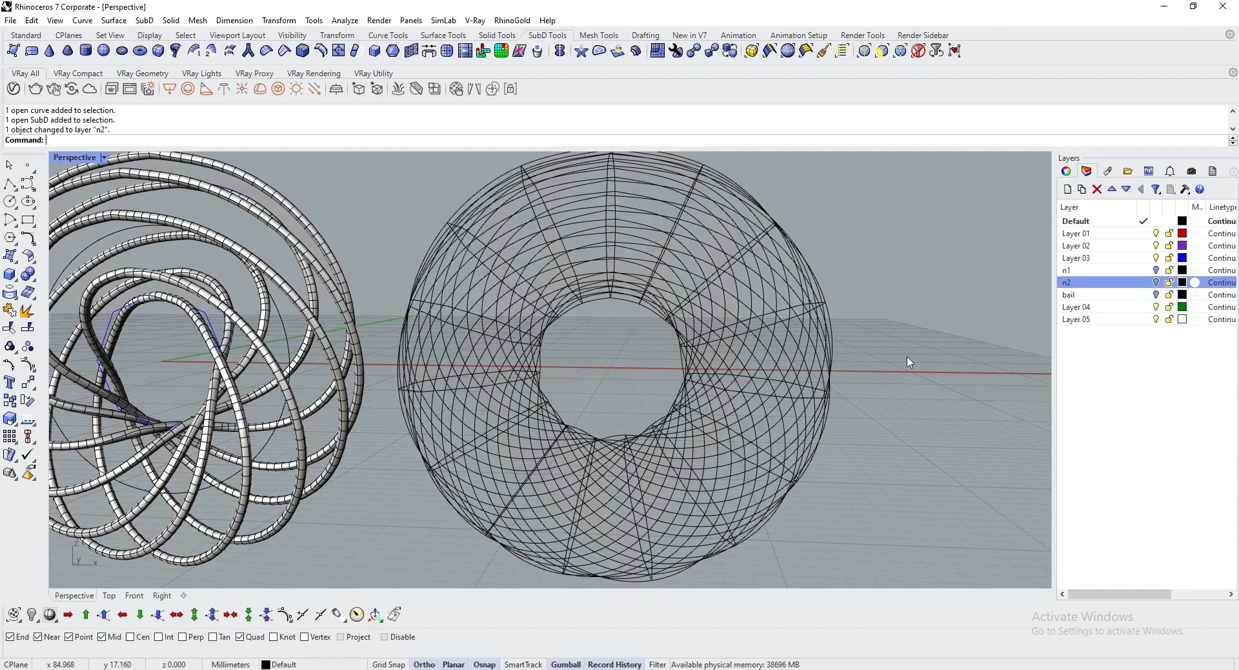
Step: Build MultiPipe struts on all duplicated edge curves with radius 0.25, capped ends and 1 strut division
scroll(899, 387, "down", 4)
left_click_drag(615, 195, 889, 452)
scroll(965, 341, "down", 3)
scroll(879, 244, "up", 5)
scroll(885, 274, "down", 2)
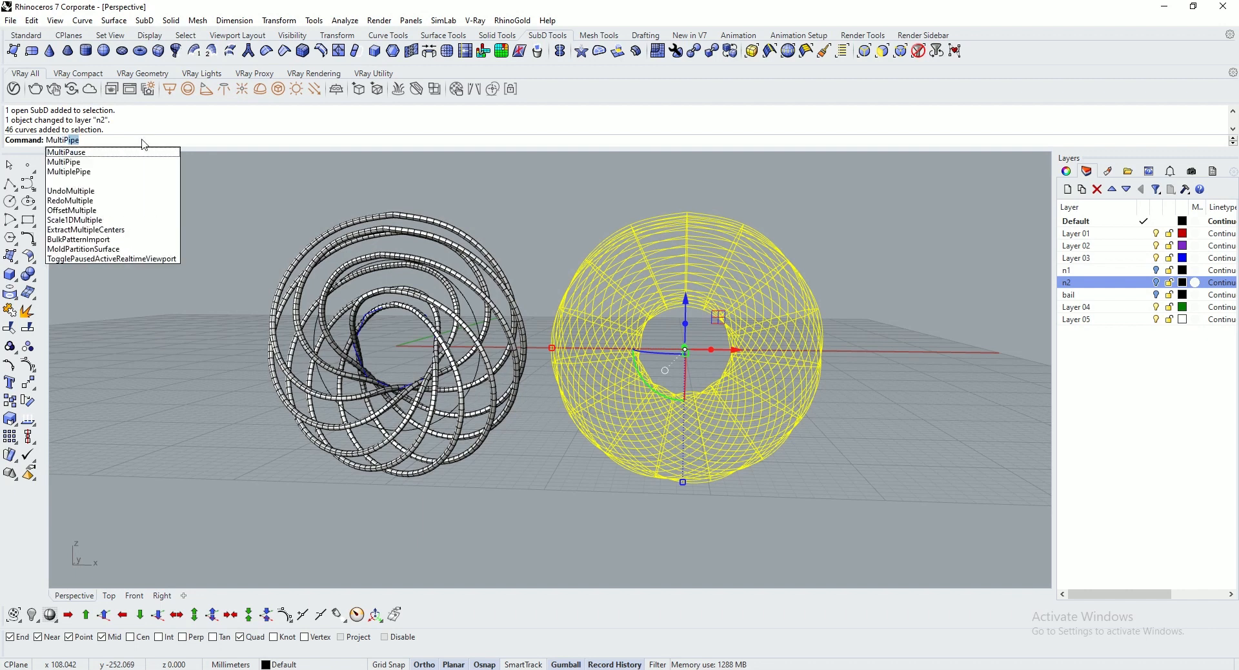
key("Return")
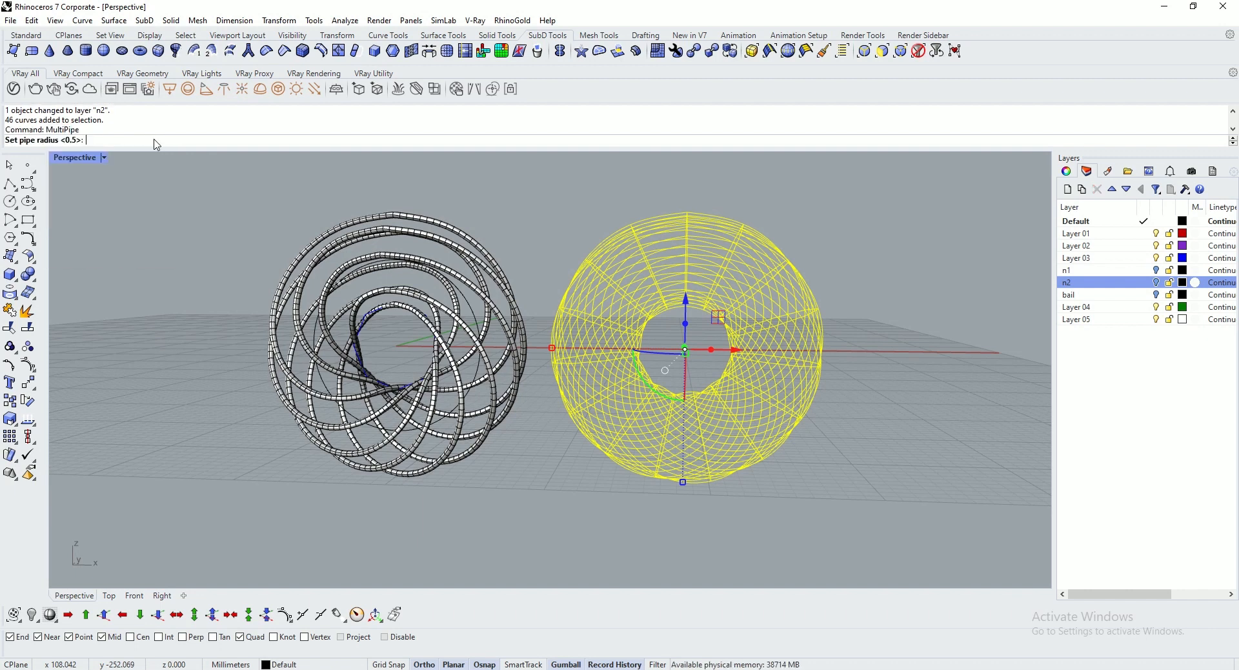
key("Return")
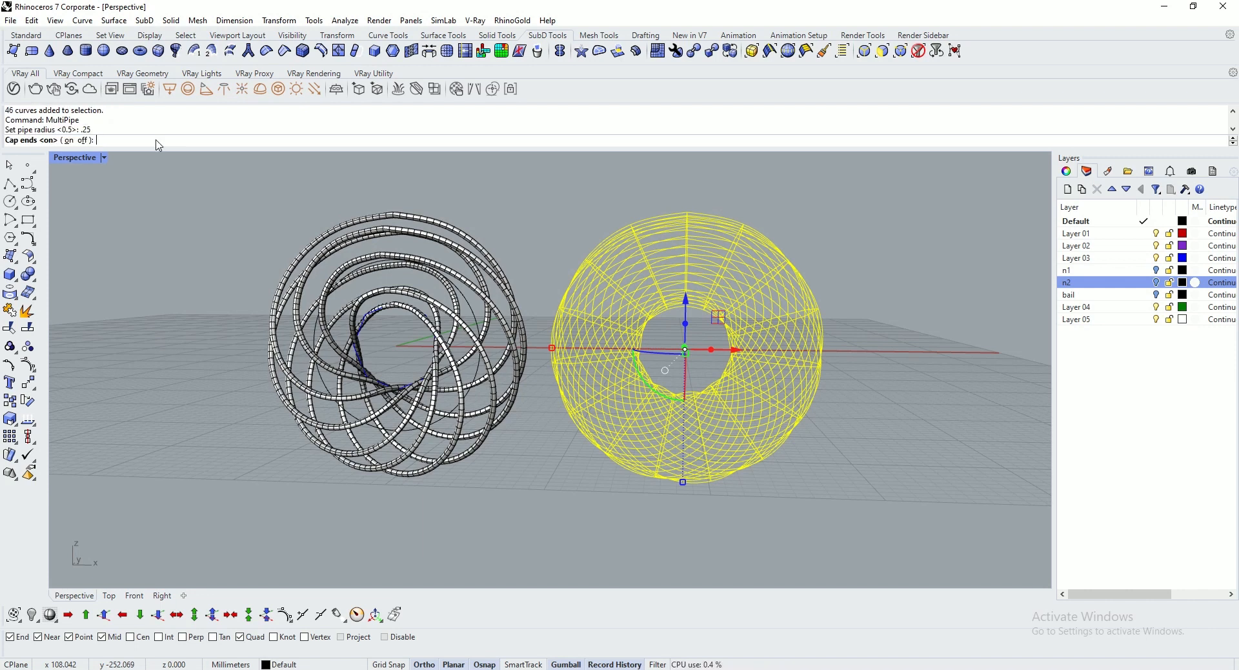
left_click(68, 142)
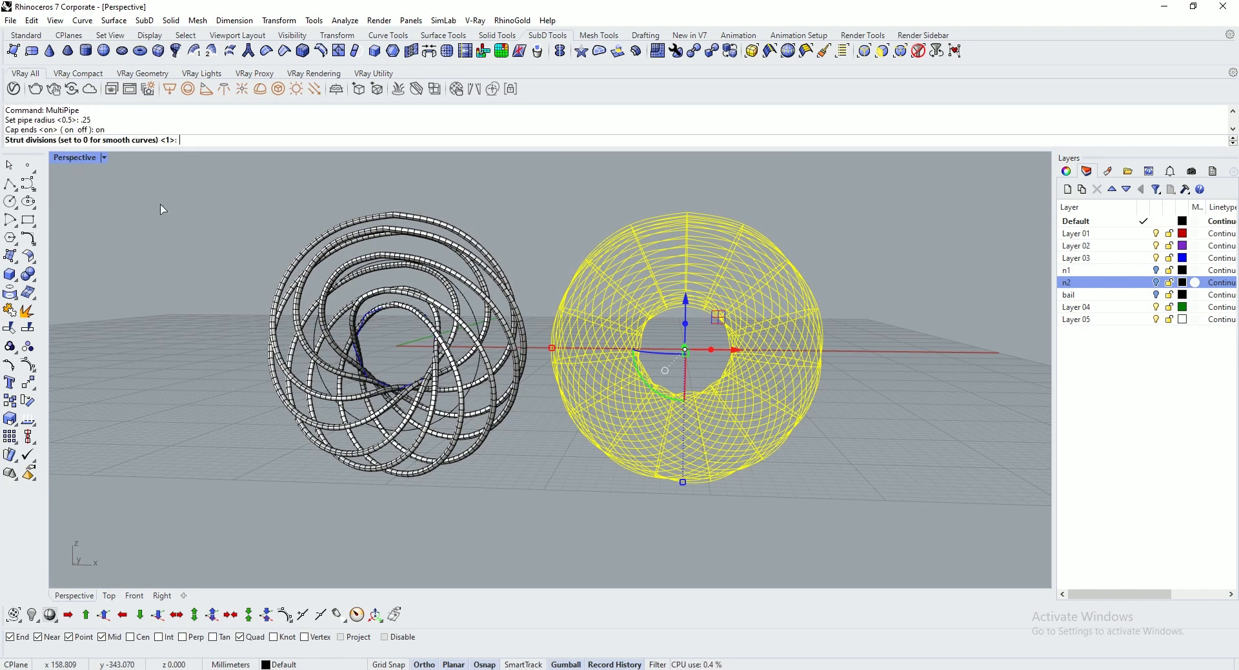
key("Return")
key("Return")
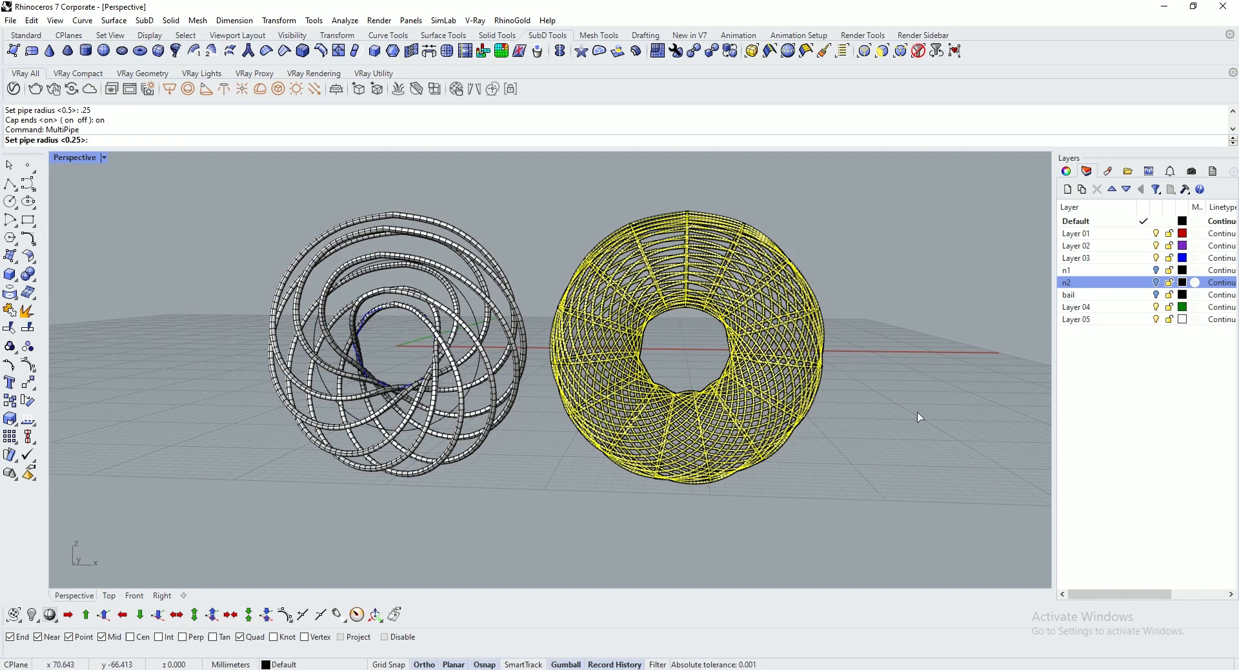
key("Return")
key("Return")
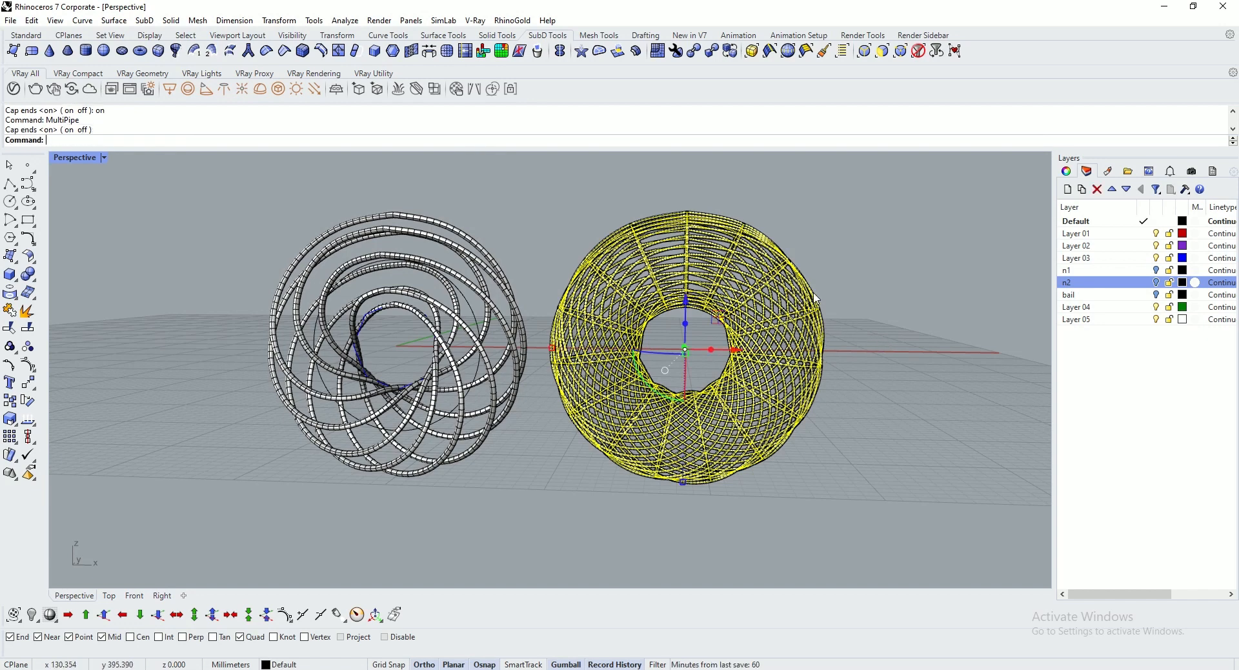
Step: Clear the selection and examine the fine piped lattice ring up close and beside the spiral pipe ring
scroll(794, 313, "down", 3)
scroll(788, 316, "up", 12)
key("Escape")
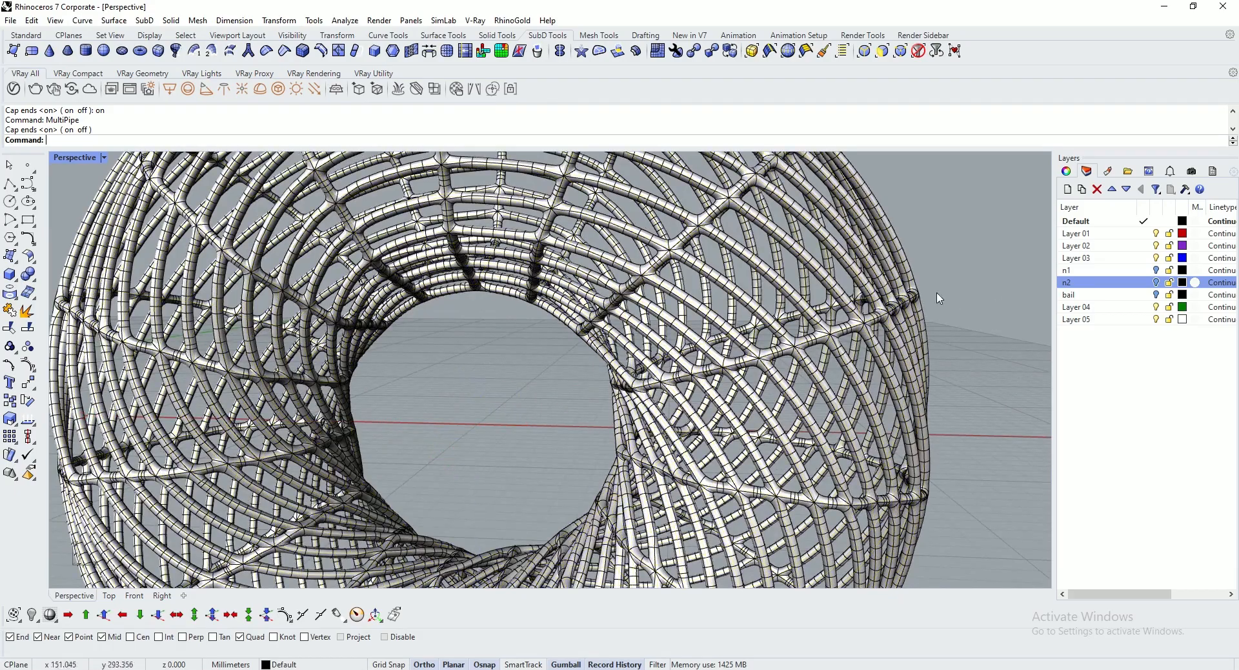
scroll(940, 298, "down", 6)
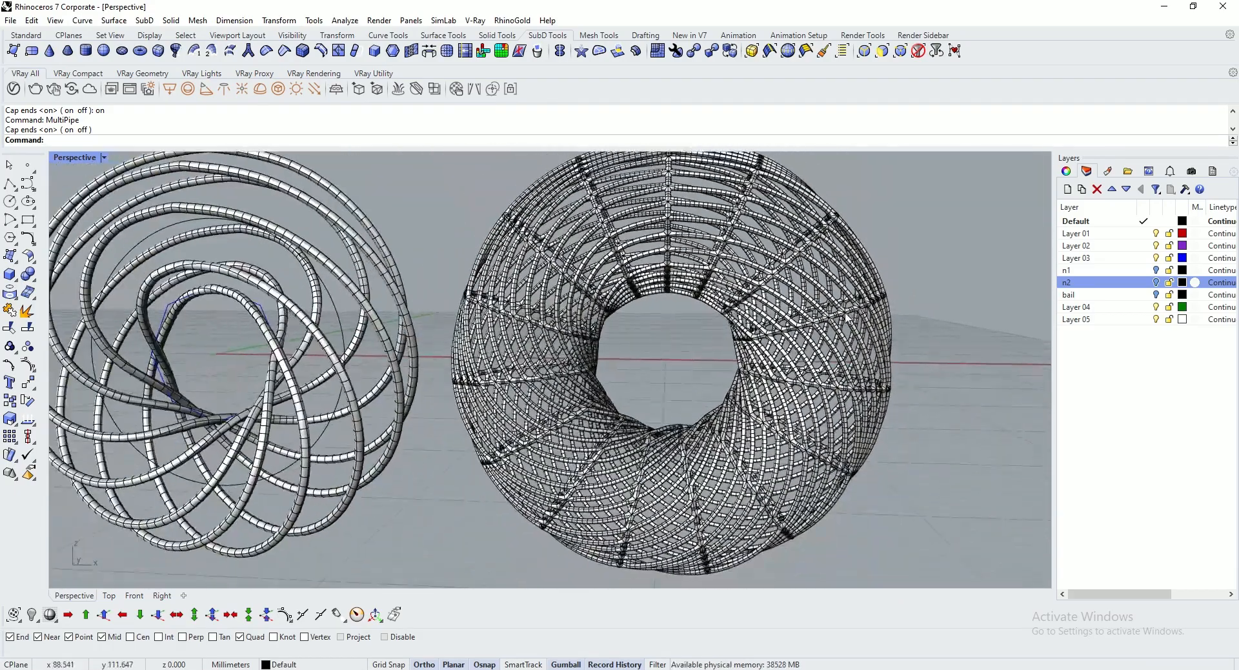
Step: Move the fine lattice ring in the negative X direction so that it overlaps the spiral pipe ring concentrically
left_click(847, 318)
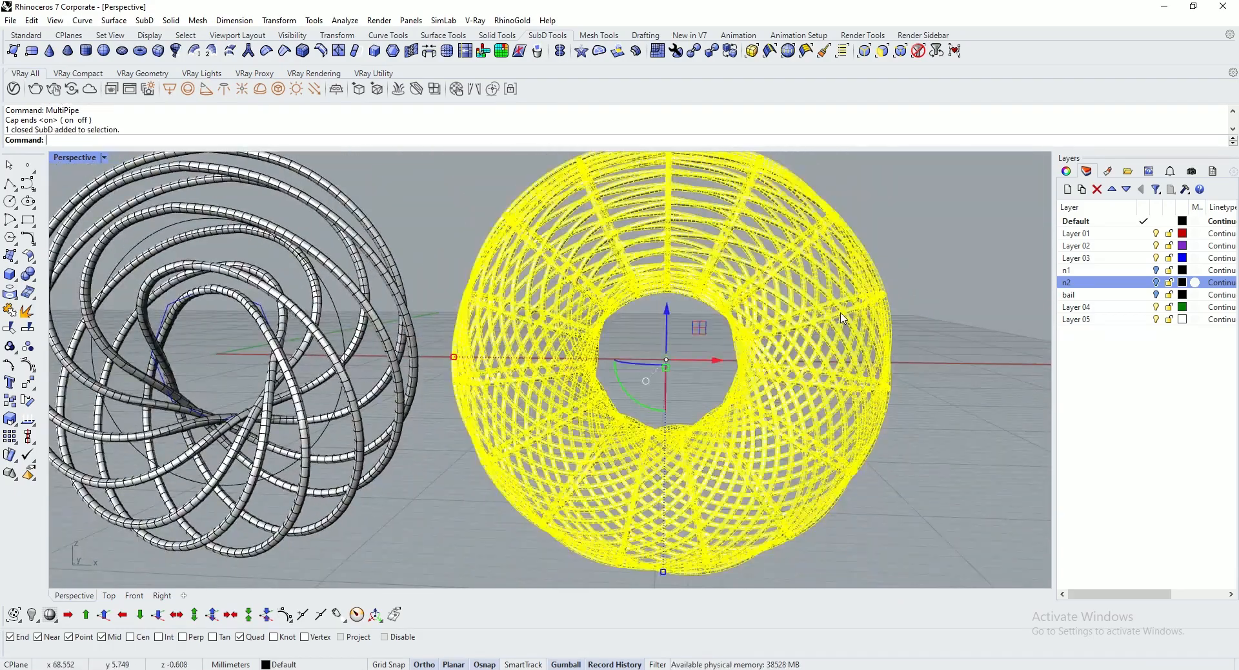
left_click(718, 363)
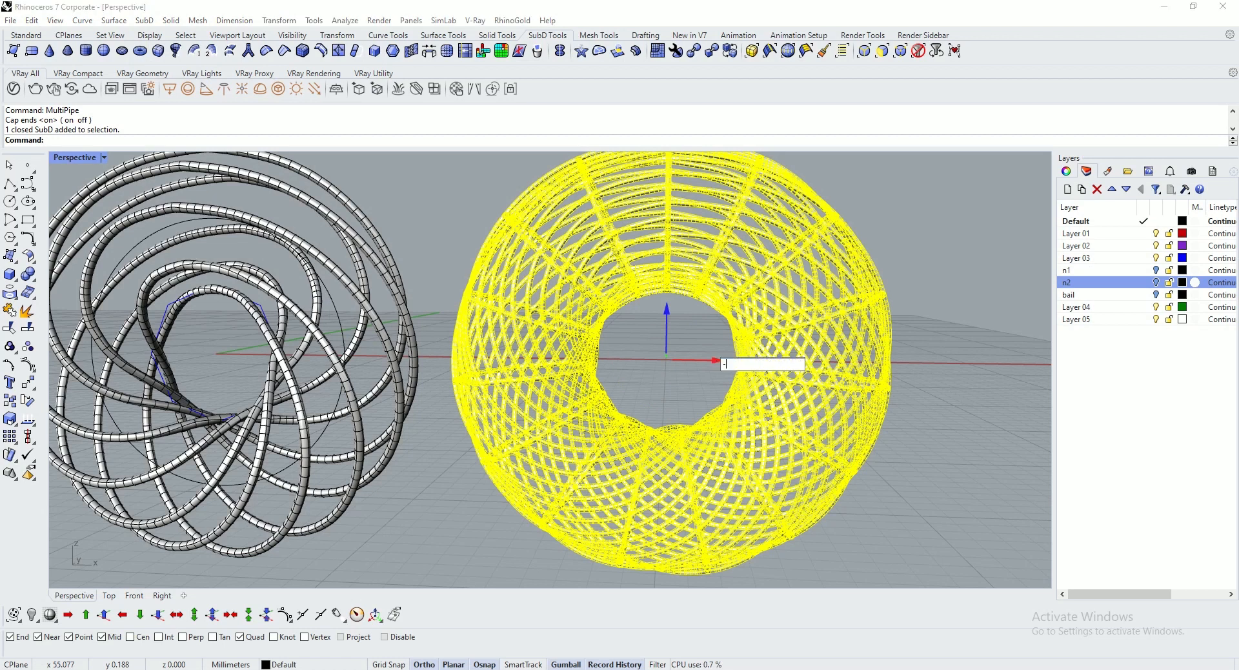
key("Return")
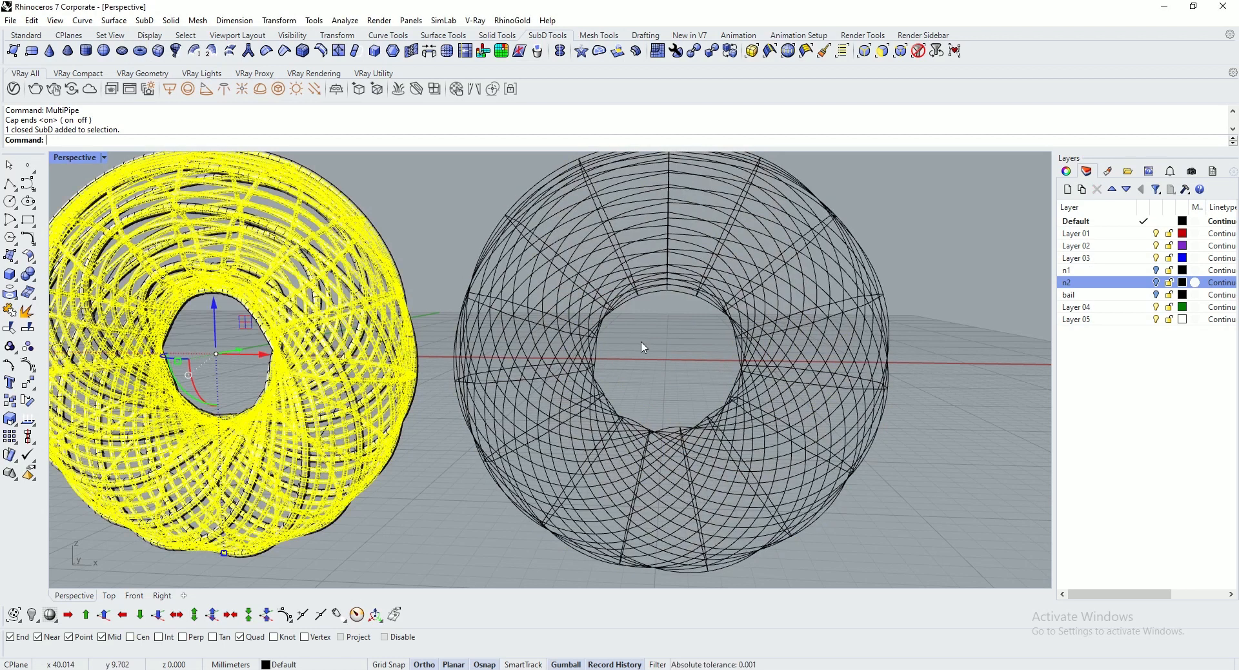
left_click(423, 218)
scroll(515, 380, "down", 4)
scroll(515, 380, "down", 1)
mouse_move(486, 425)
right_mouse_down()
mouse_move(556, 405)
mouse_move(475, 426)
right_mouse_up()
mouse_move(334, 359)
right_mouse_down("ctrl")
mouse_move(338, 409)
mouse_move(307, 299)
mouse_move(322, 348)
right_mouse_up("ctrl")
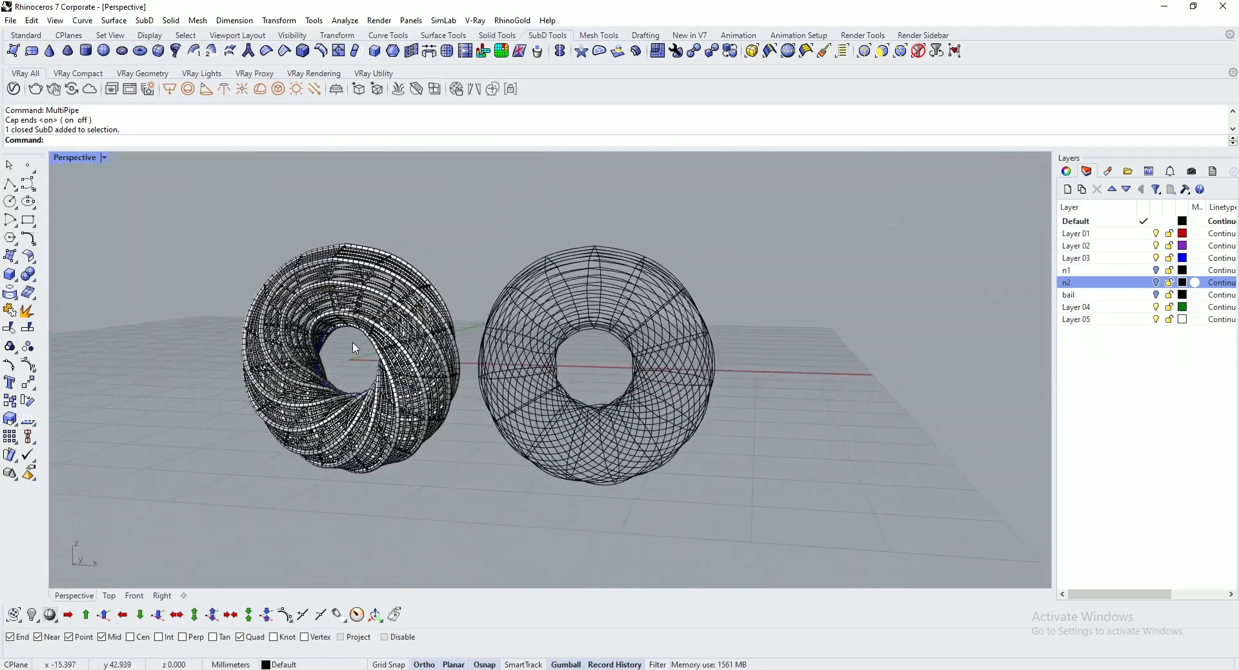
Step: Select all curves with SelCrv and move them to the switched-off layer n2
type("SelCrv")
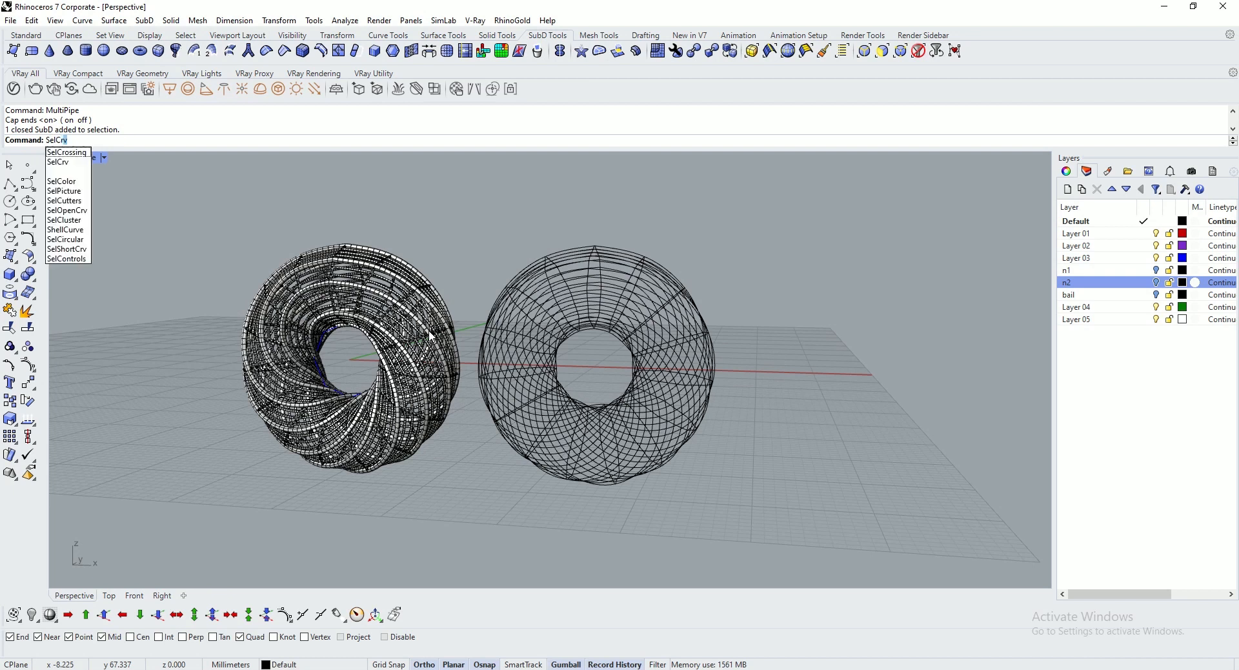
key("Return")
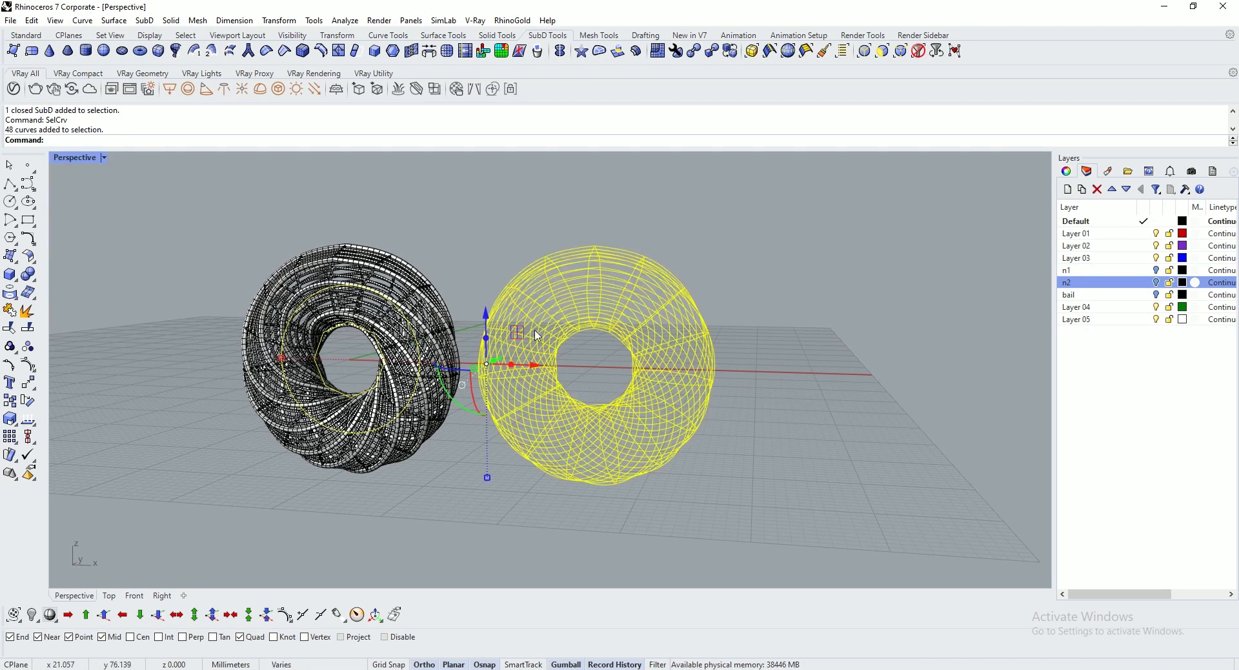
right_click(1090, 288)
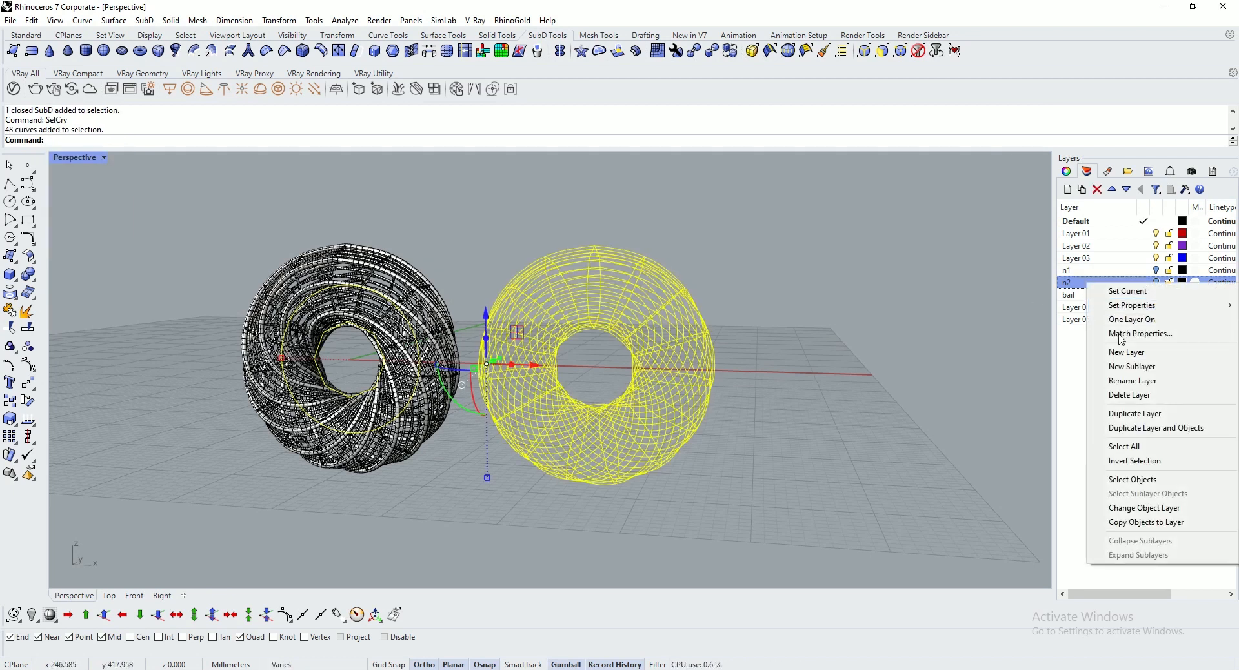
left_click(1147, 508)
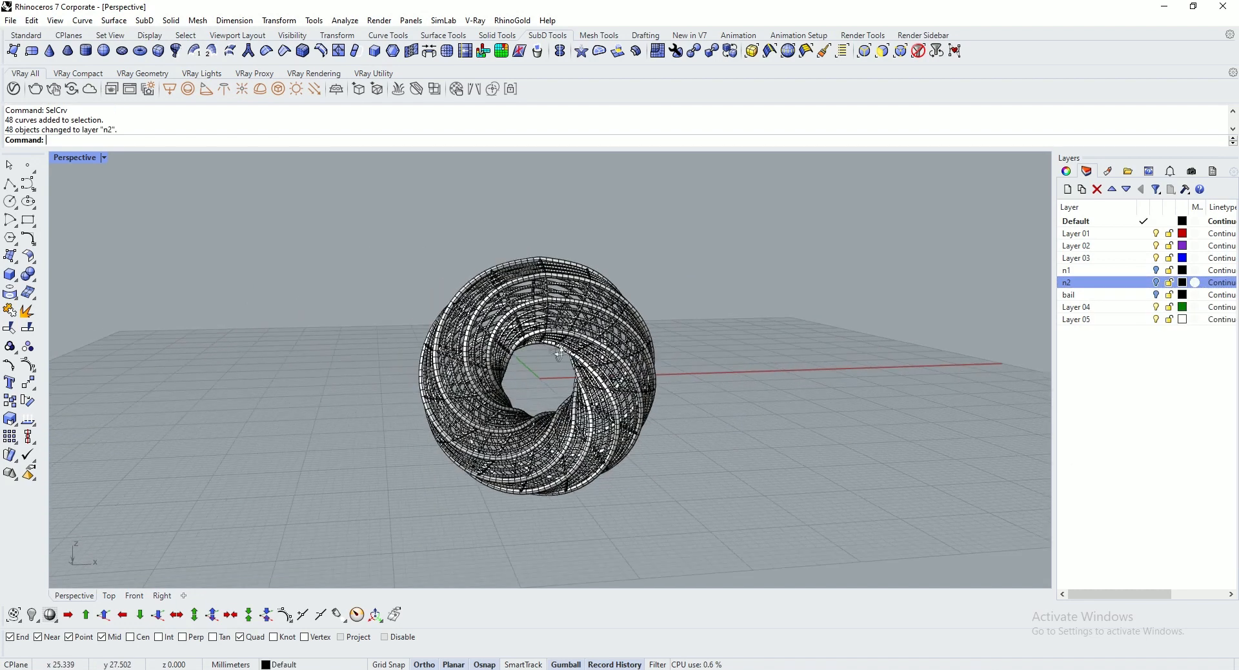
Step: Turn on the bail layer to show the pendant bail on the combined lattice ring
left_click(1146, 295)
right_click_drag(735, 326, 772, 326)
scroll(622, 294, "down", 3)
scroll(620, 303, "up", 3)
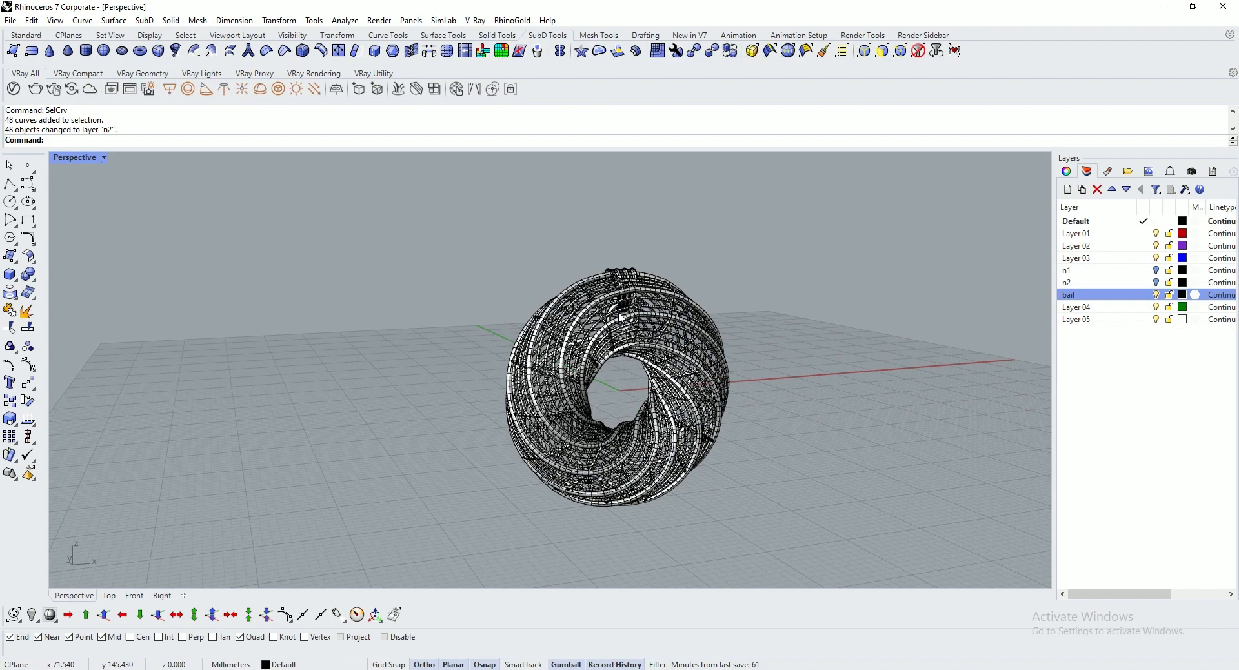
Step: Move the bail and its connecting loop straight up to the top edge of the lattice ring, and clear the selection
left_click(624, 291)
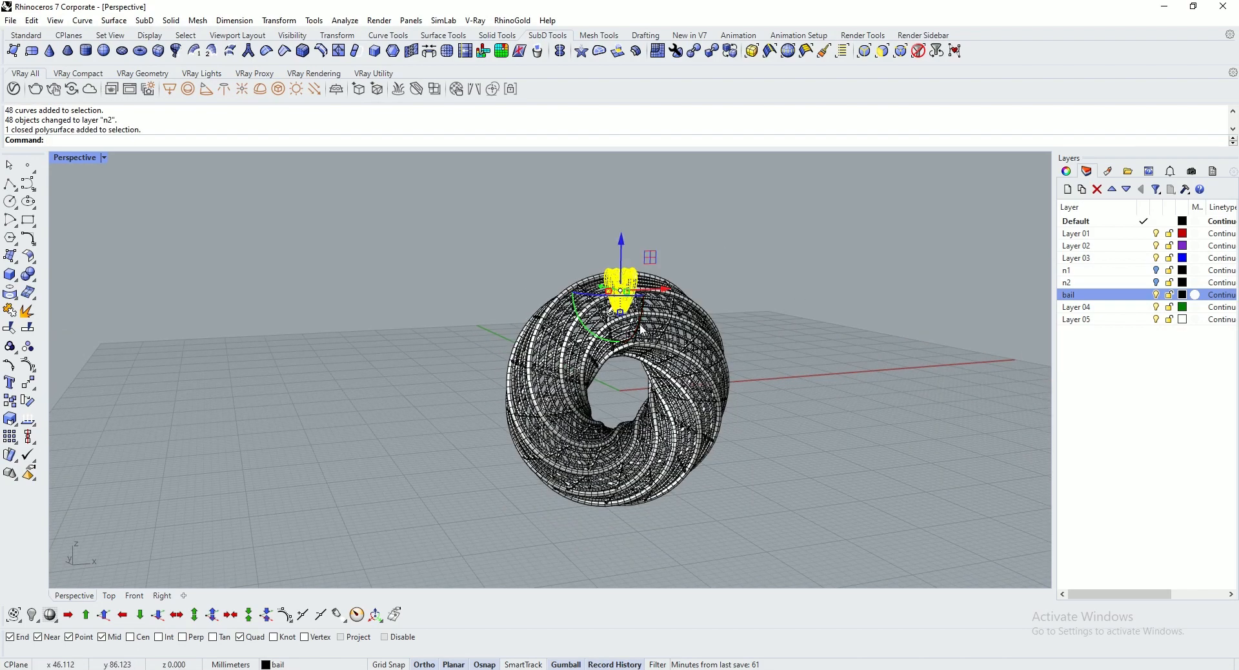
right_click_drag(640, 333, 644, 337)
scroll(644, 337, "up", 6)
left_click(627, 310, "shift")
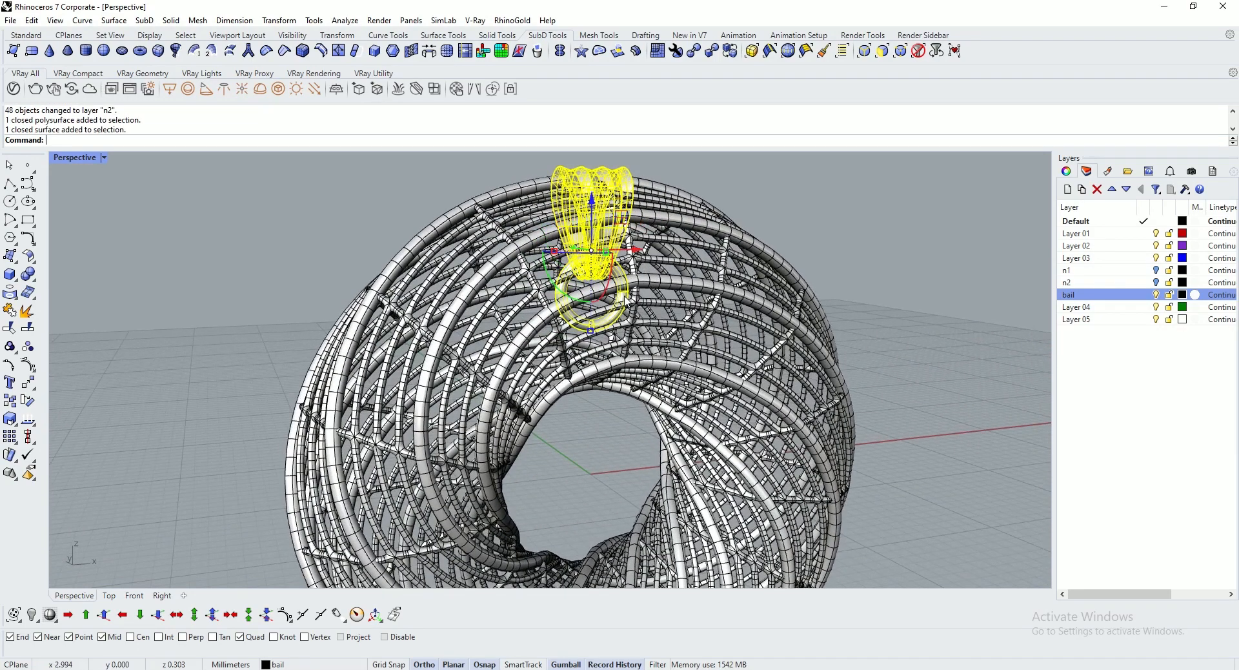
scroll(644, 408, "down", 4)
left_click_drag(615, 270, 614, 184)
left_click(795, 292)
right_click_drag(795, 292, 683, 311)
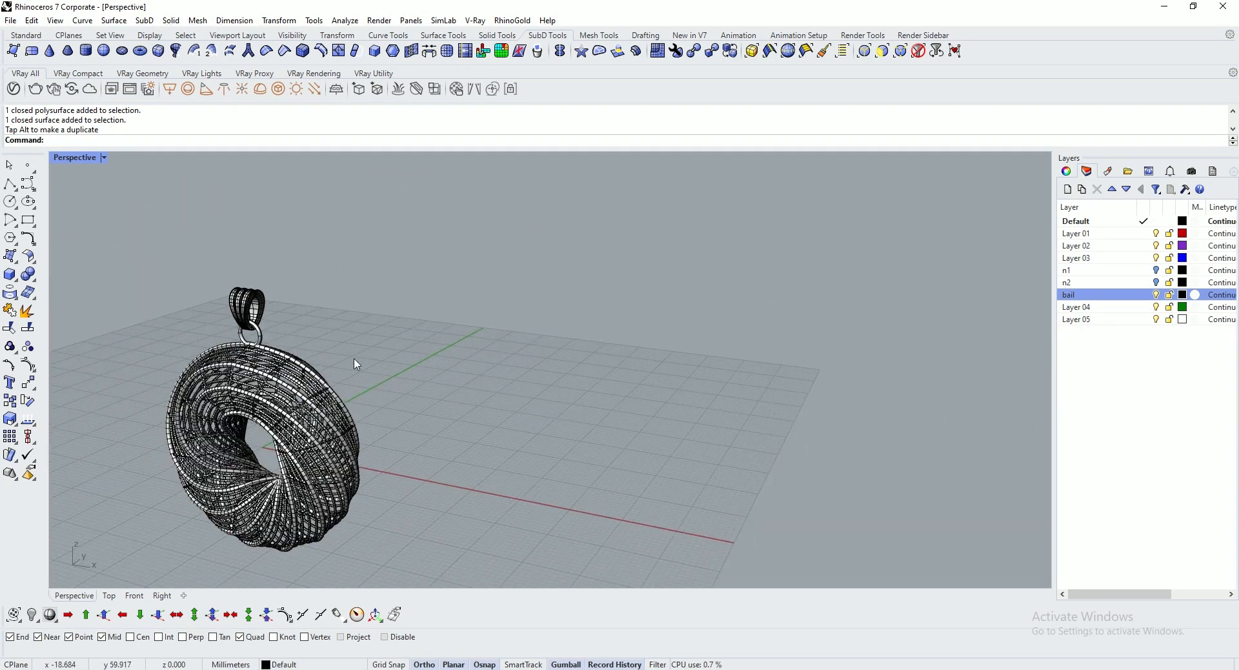